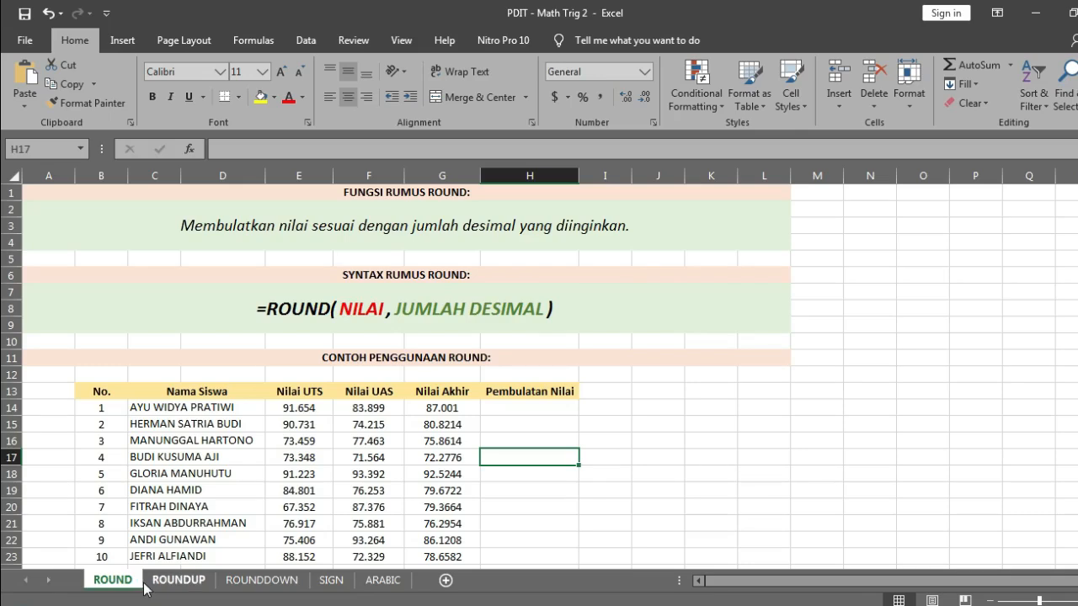
- Look through the ROUNDUP, ROUNDDOWN, SIGN and ARABIC sheets, ending back on the ROUND sheet
click(175, 583)
click(251, 585)
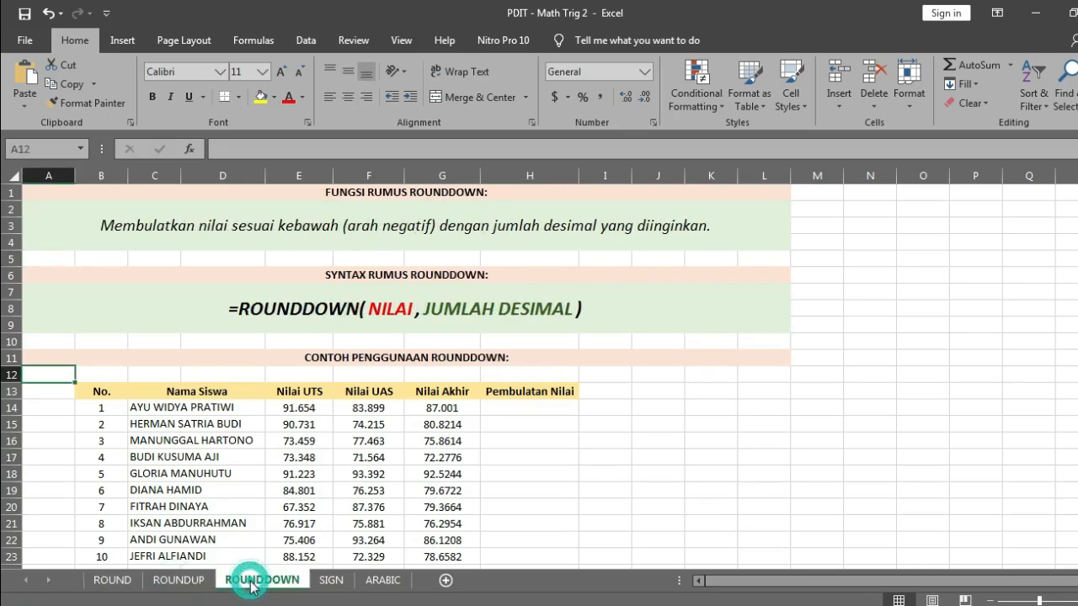
click(331, 581)
click(377, 581)
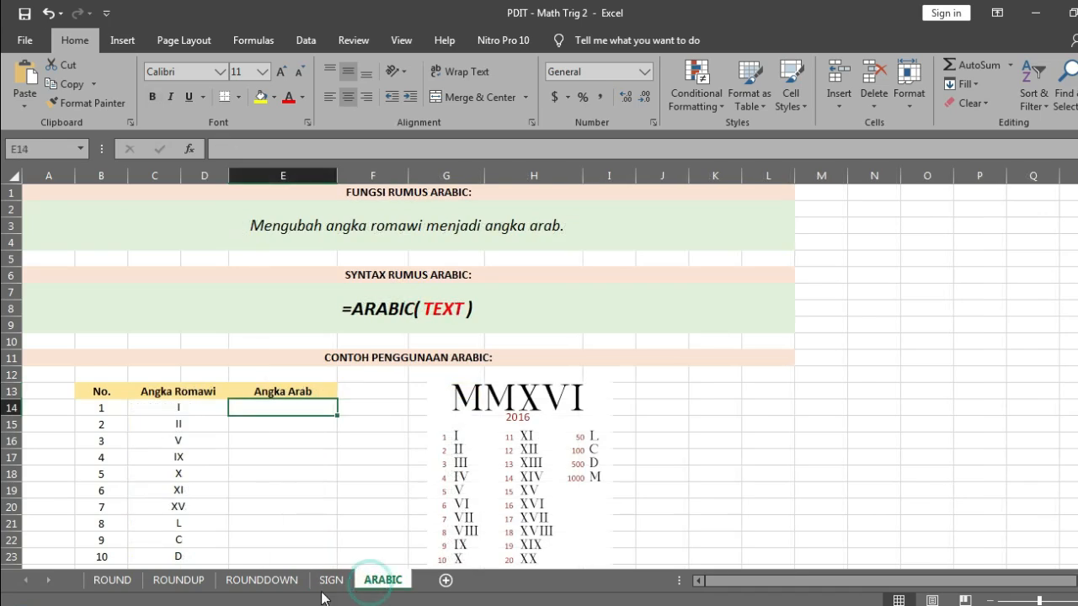
click(114, 583)
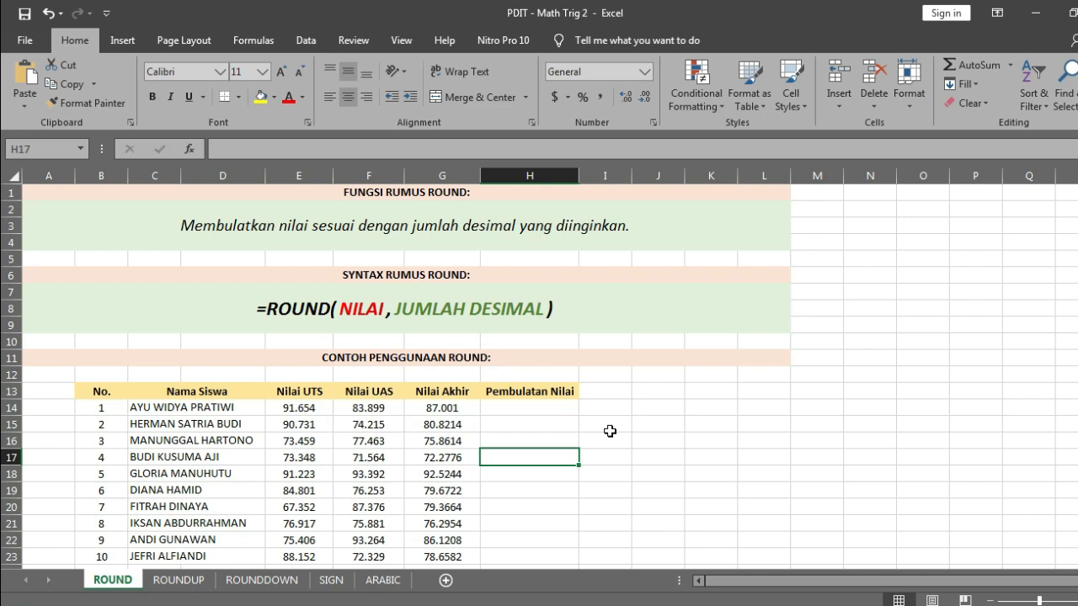
- Examine the ROUND syntax example and the comma separating its NILAI and JUMLAH DESIMAL arguments
click(652, 309)
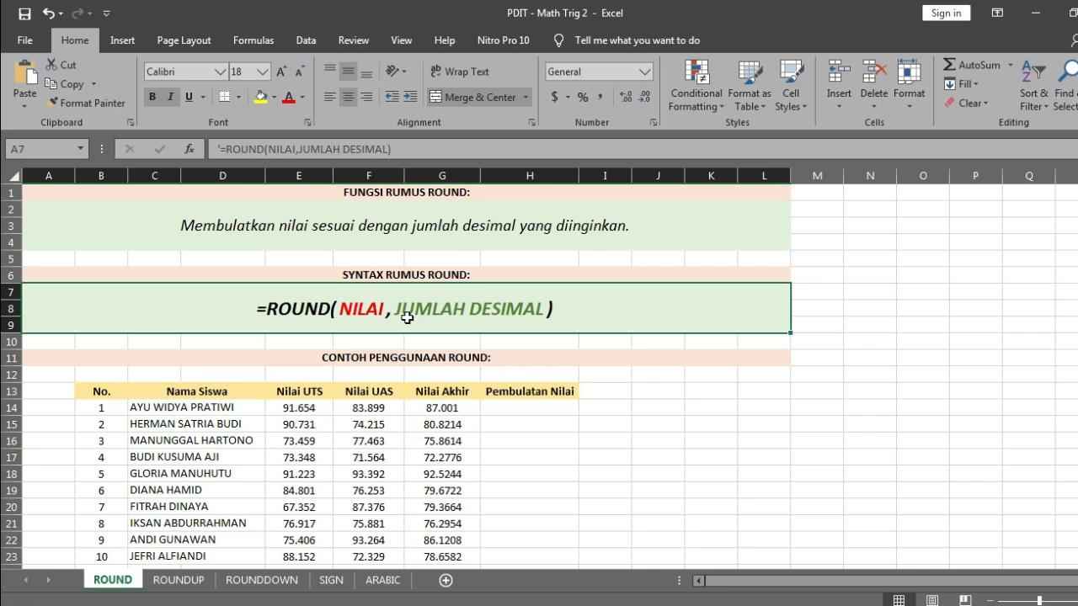
double_click(396, 311)
drag(395, 312, 393, 313)
click(395, 313)
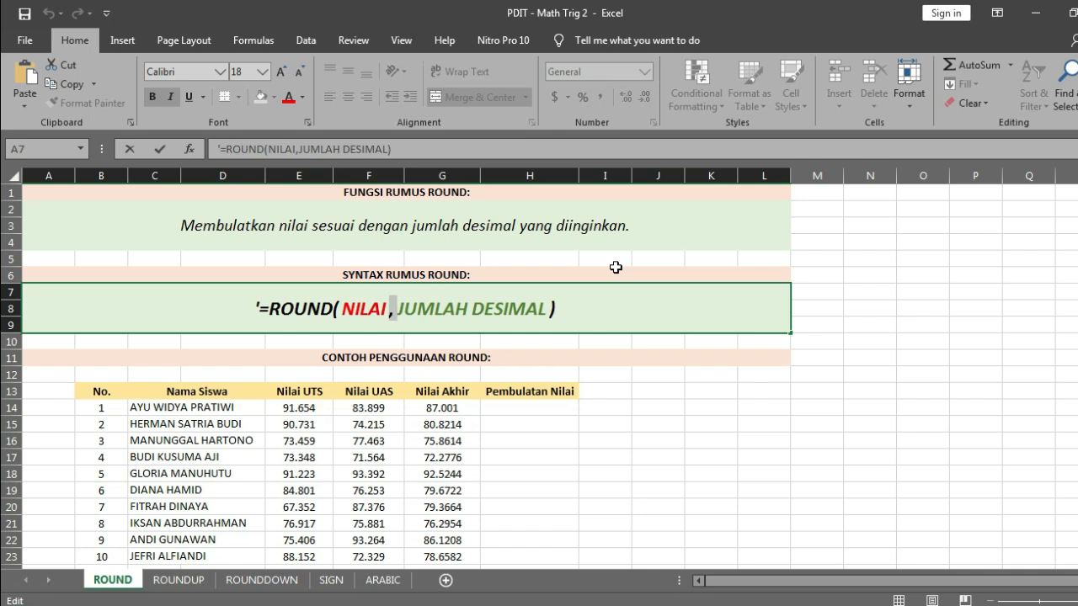
key(Return)
- Review the column headers of the student score table, from No. to Pembulatan Nilai
key(Down)
key(Down)
key(Down)
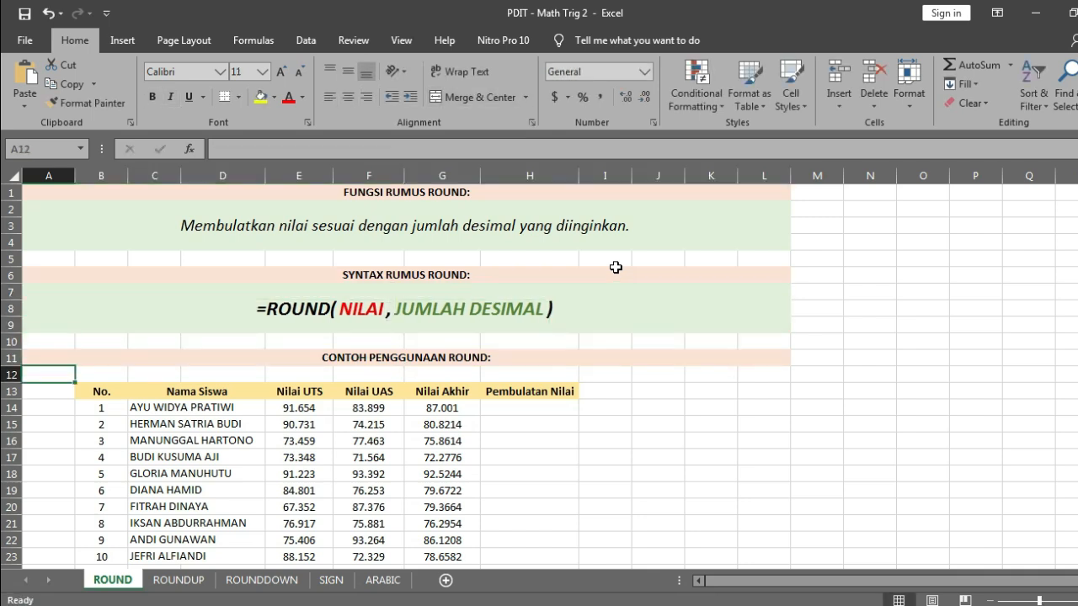
key(Right)
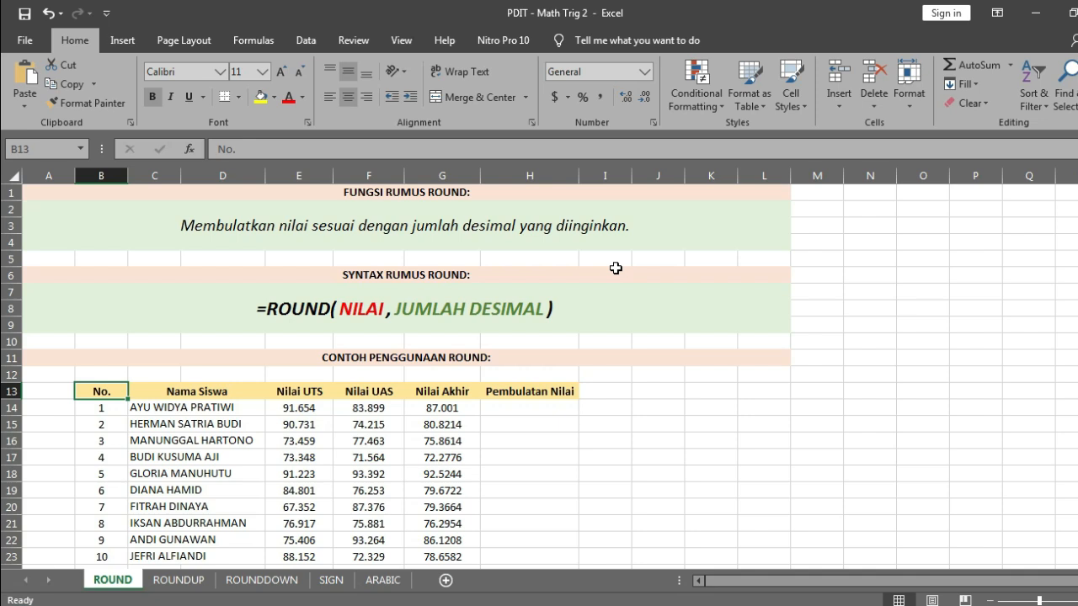
key(Right)
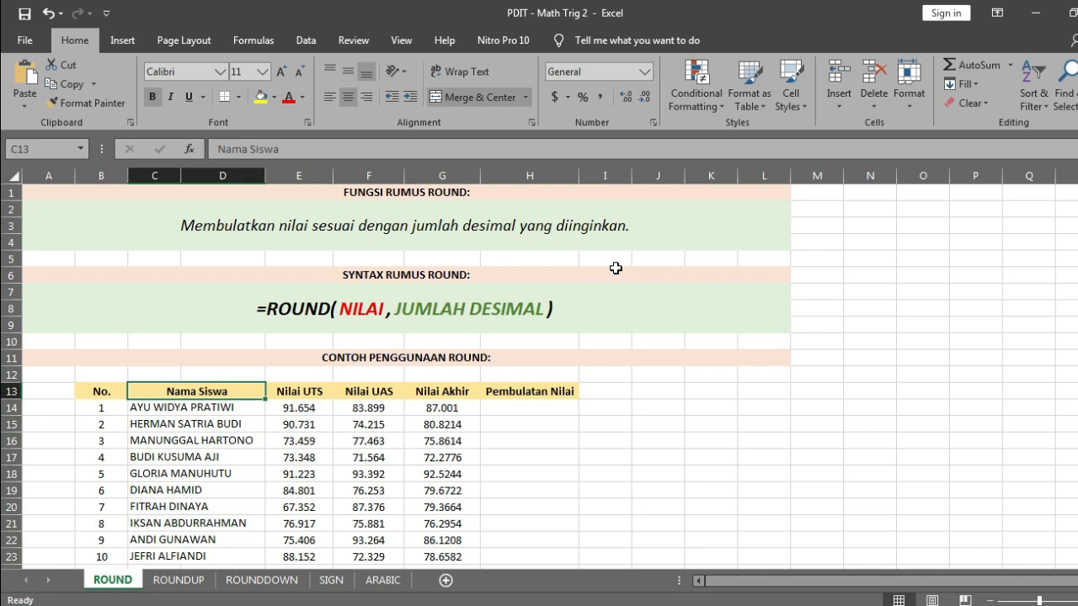
key(Right)
key(Right)
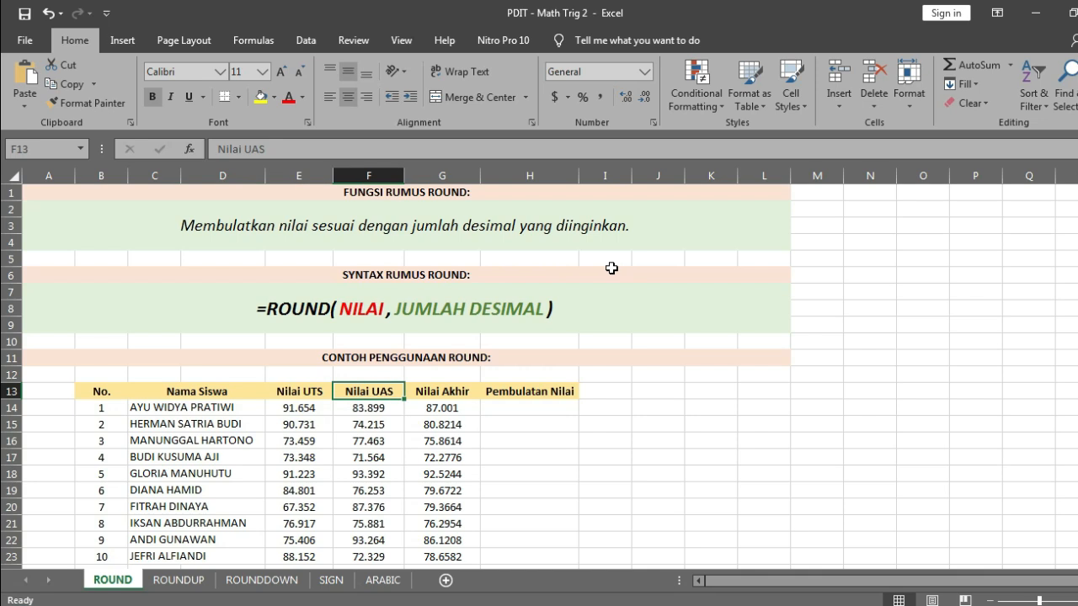
click(534, 391)
- Change the first student's Nilai Akhir in G14 to 87.0001
click(448, 406)
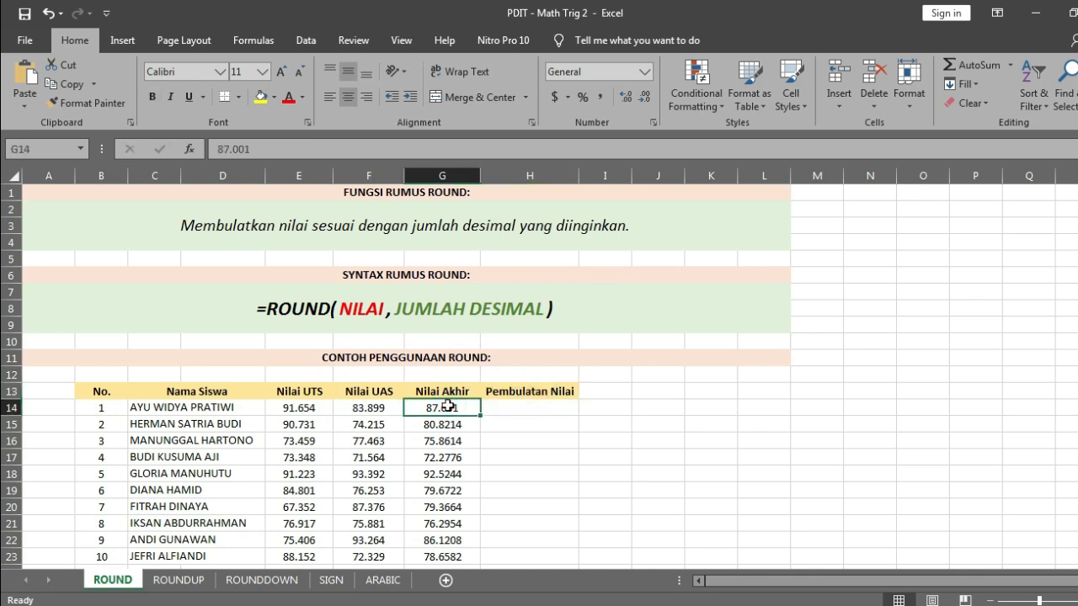
double_click(448, 406)
text(0)
key(Return)
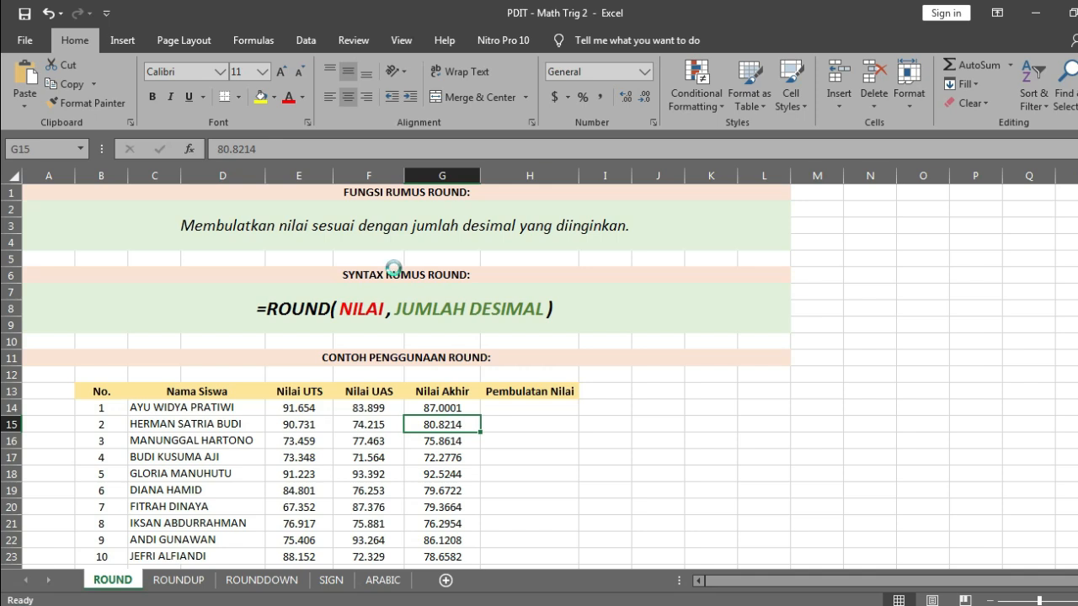
- Round the first student's Nilai Akhir to zero decimals in H14 with the formula =ROUND(G14,0)
click(527, 406)
click(461, 408)
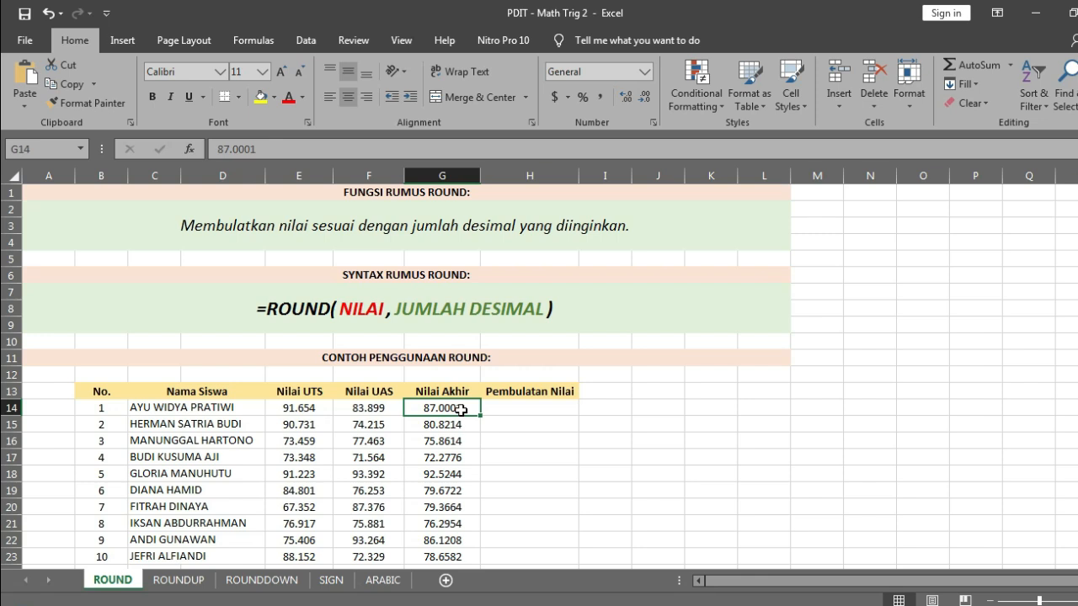
key(Right)
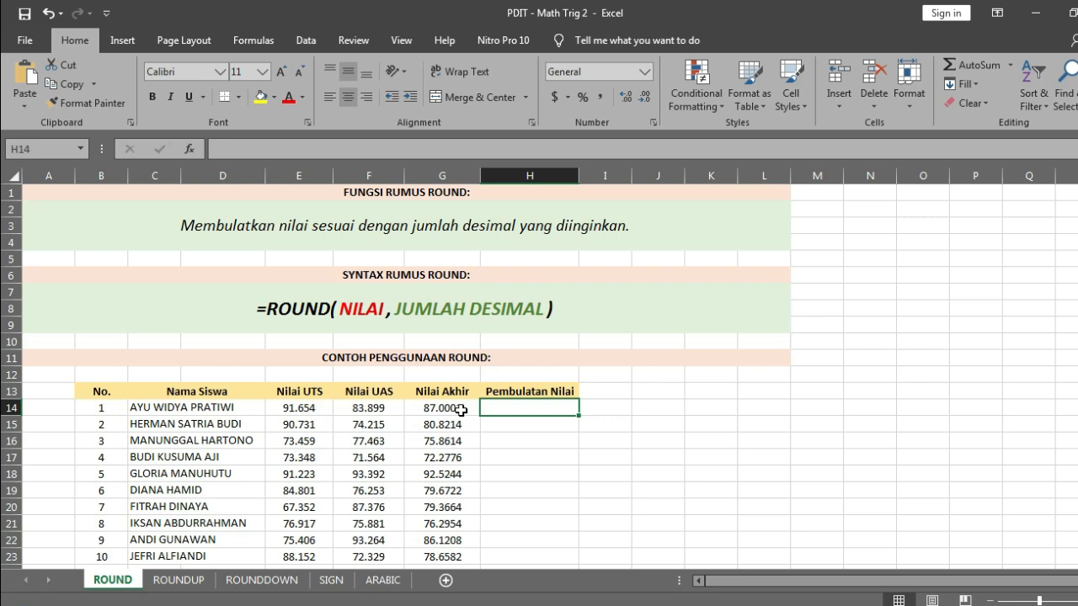
text(=)
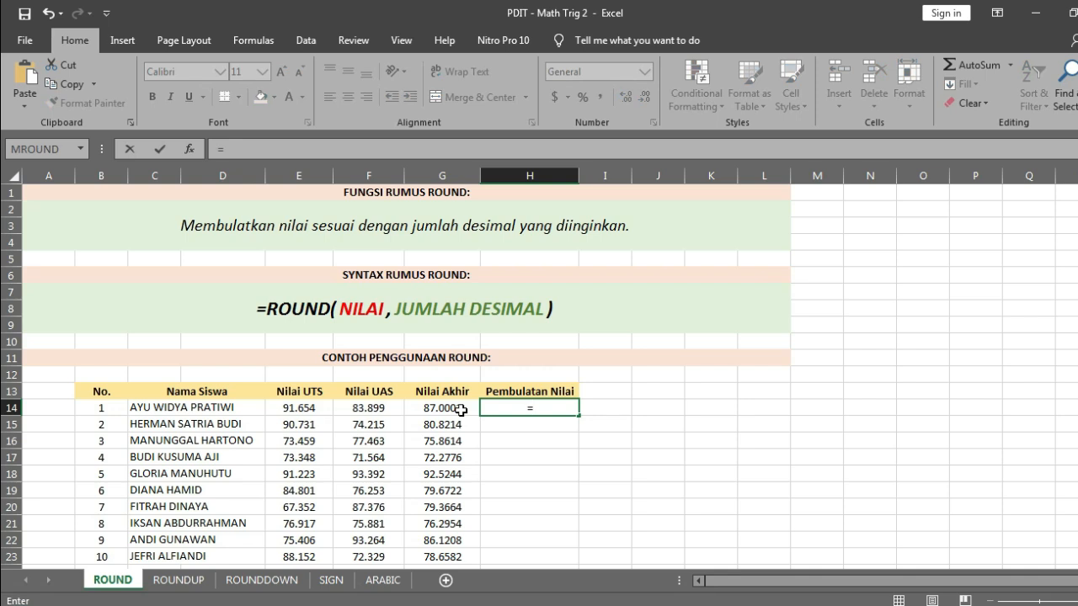
text(ROUND)
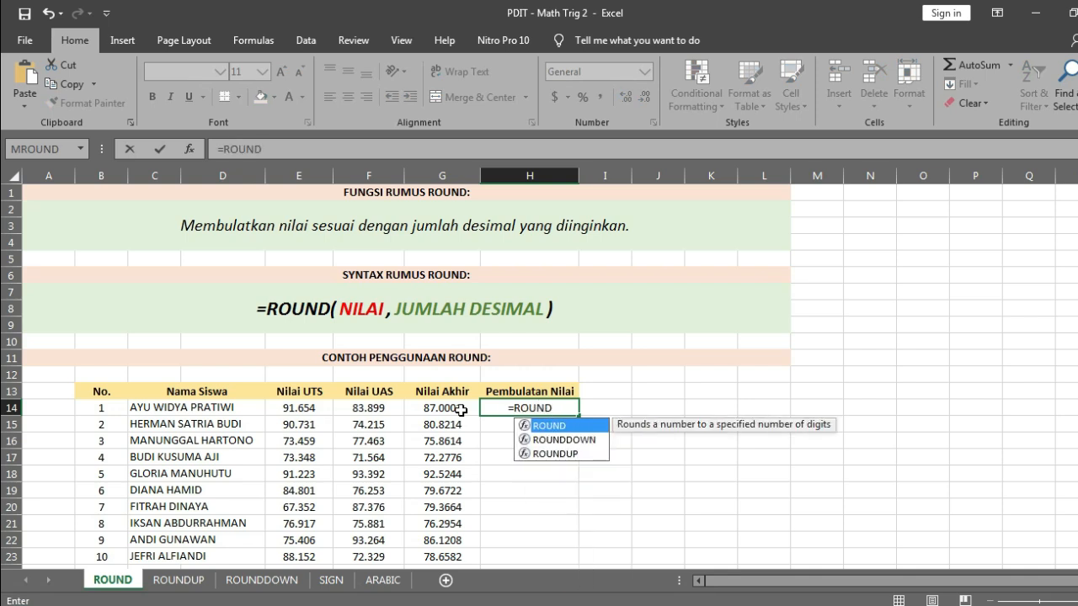
text(()
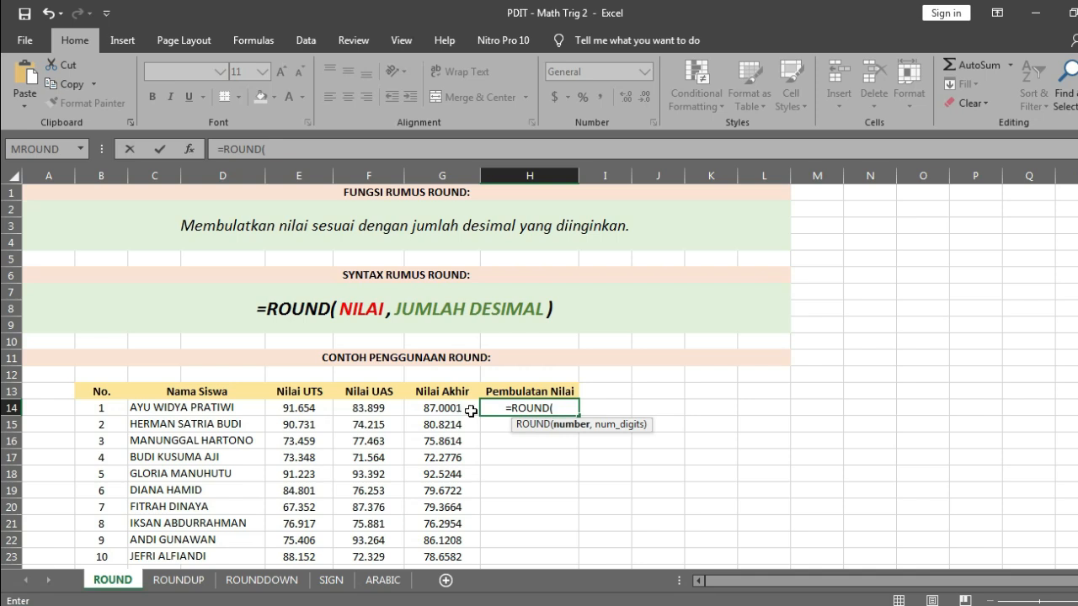
click(468, 408)
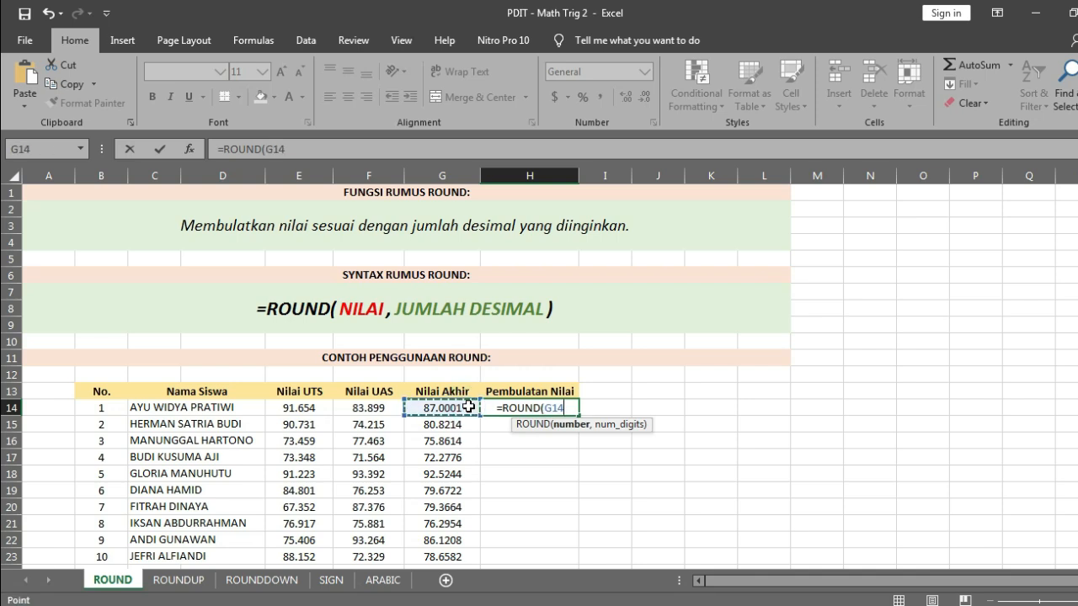
text(,)
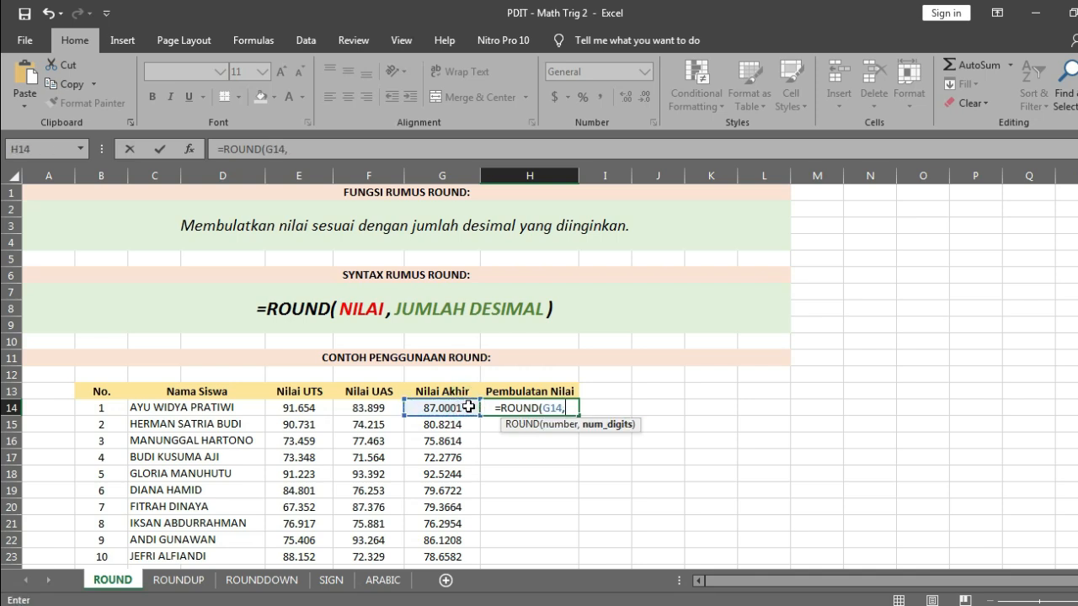
text(0))
key(ctrl+Return)
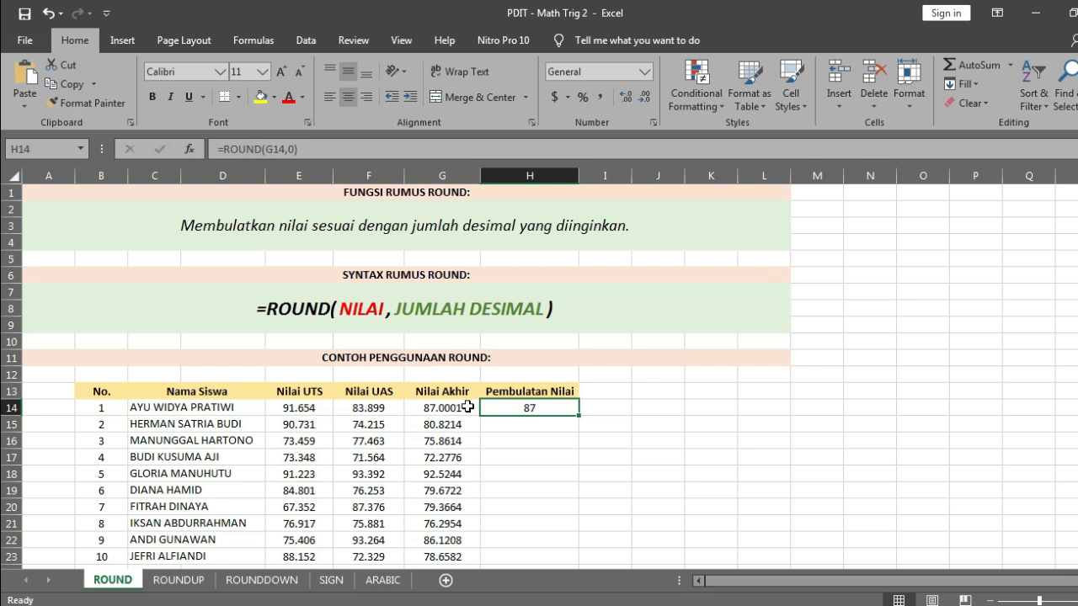
- Round the second student's Nilai Akhir to two decimals in H15 with the formula =ROUND(G15,2)
click(544, 422)
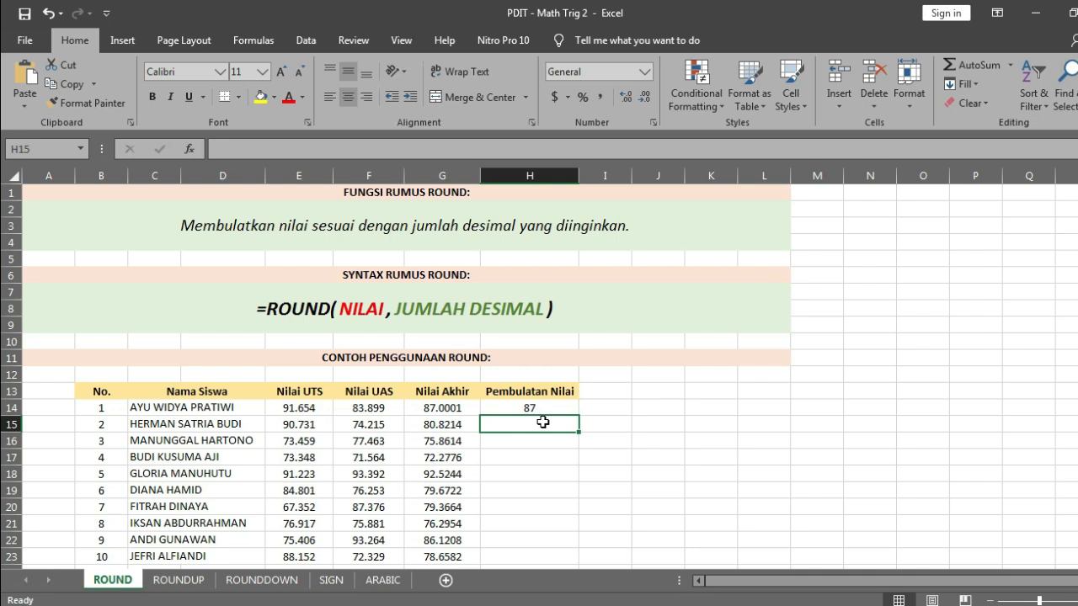
text(=ROUND)
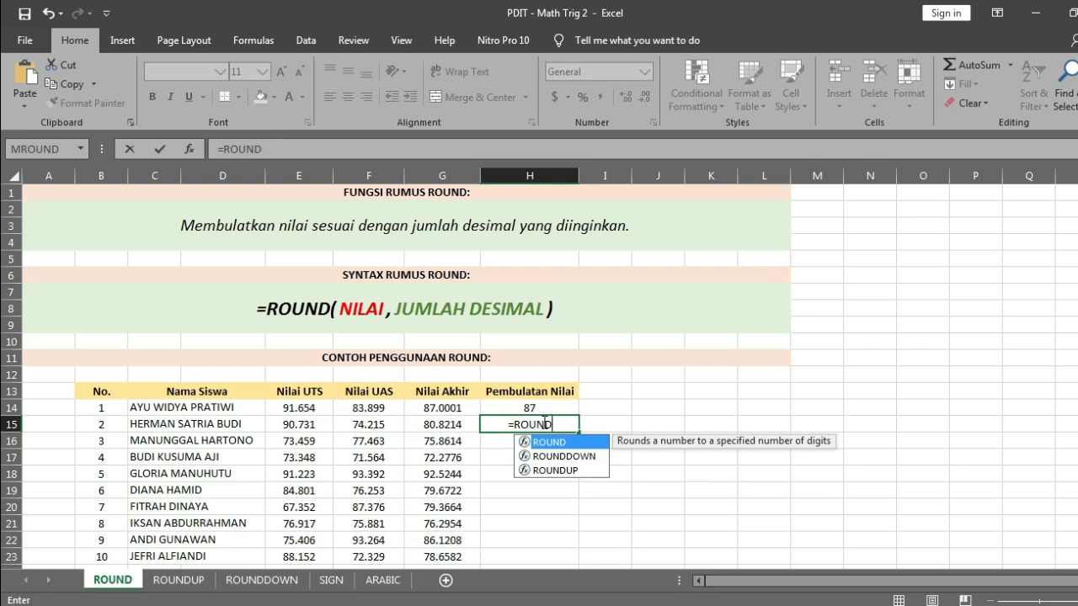
text(()
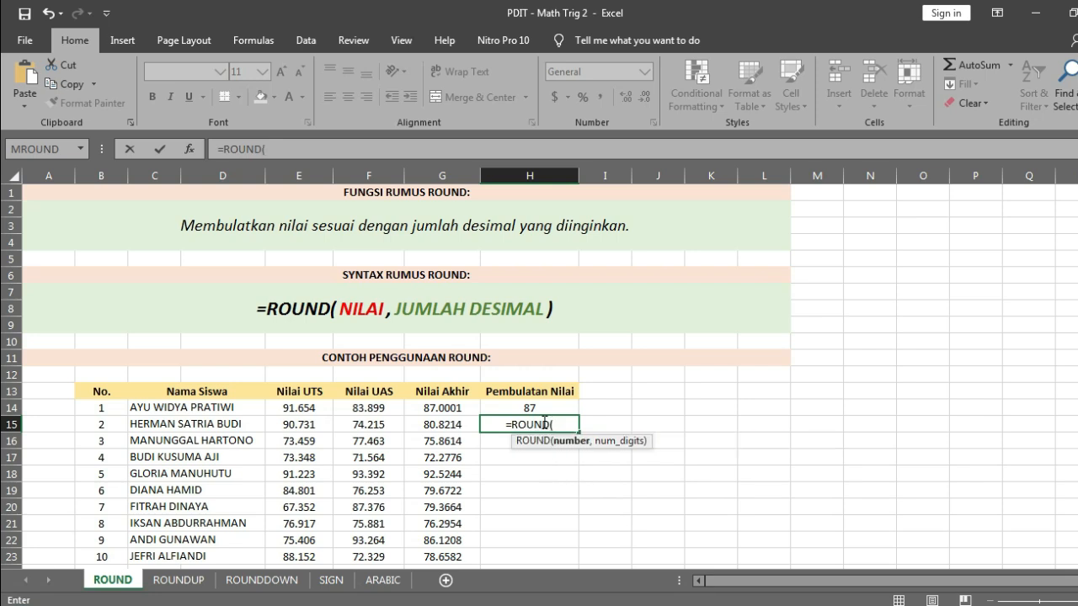
click(430, 424)
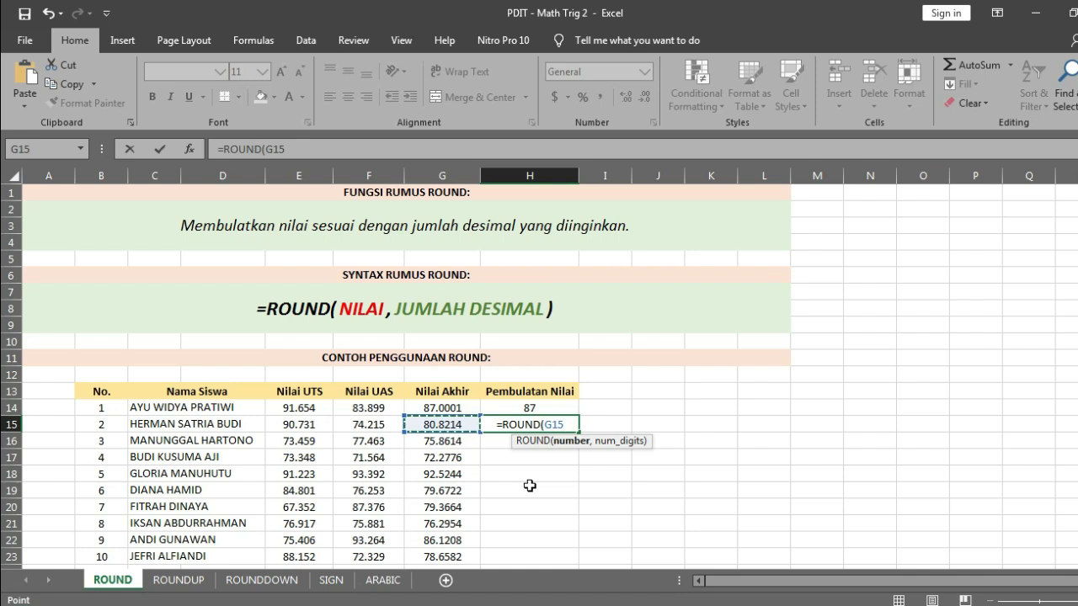
text(,2)
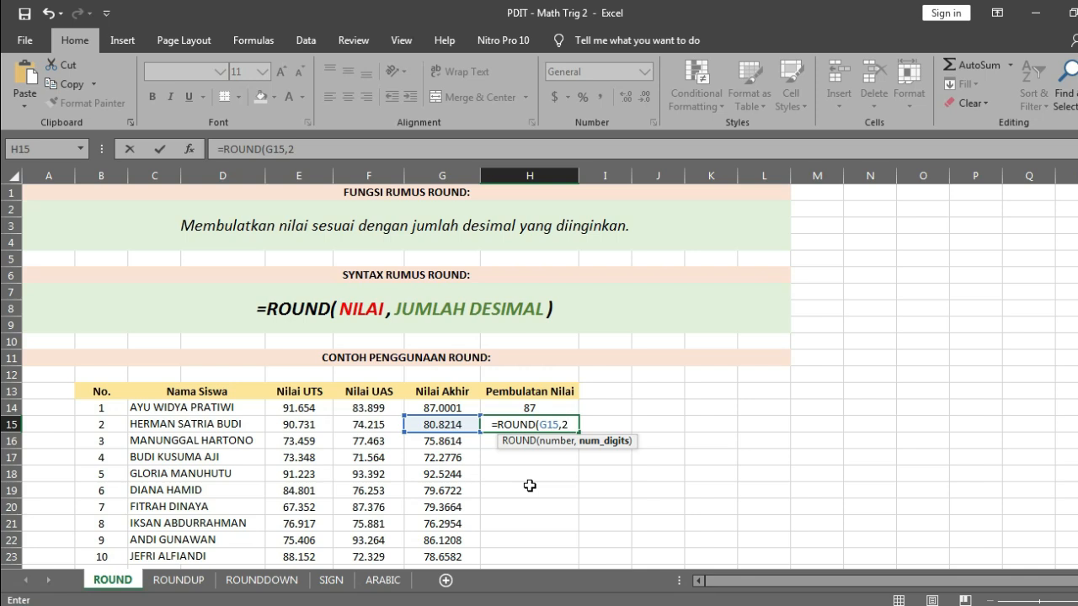
text())
key(Return)
key(Up)
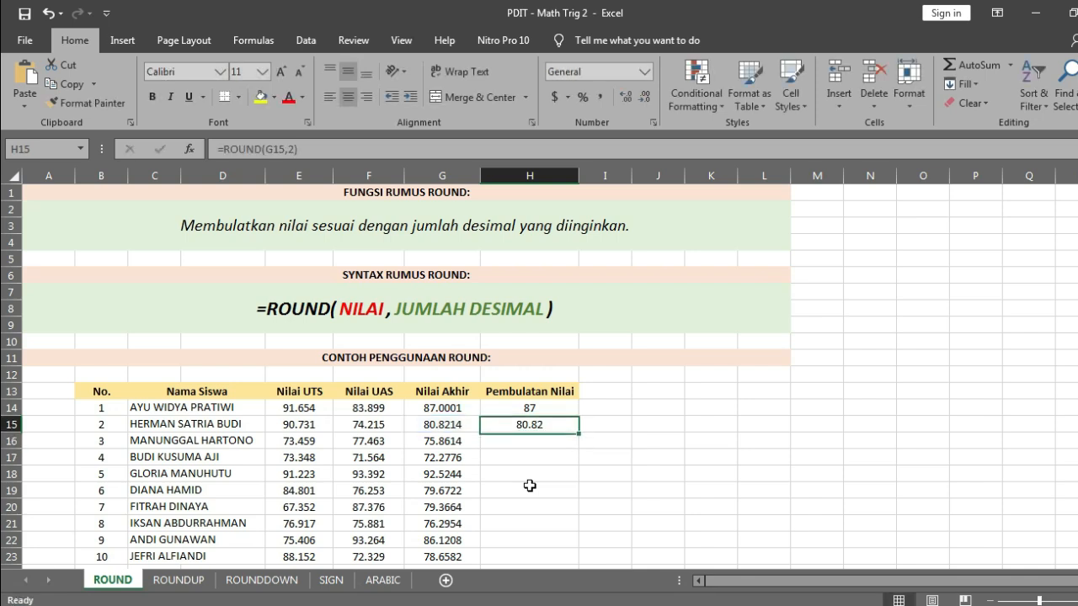
key(Left)
key(Right)
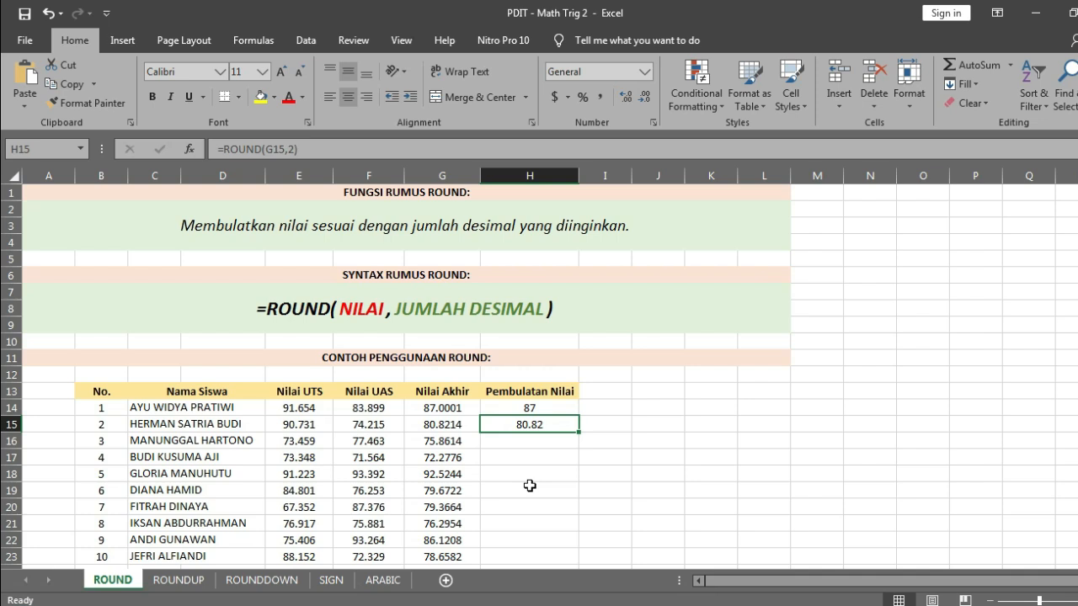
- Insert the ROUND function from the Math & Trig function library into H16 for the third student
key(Down)
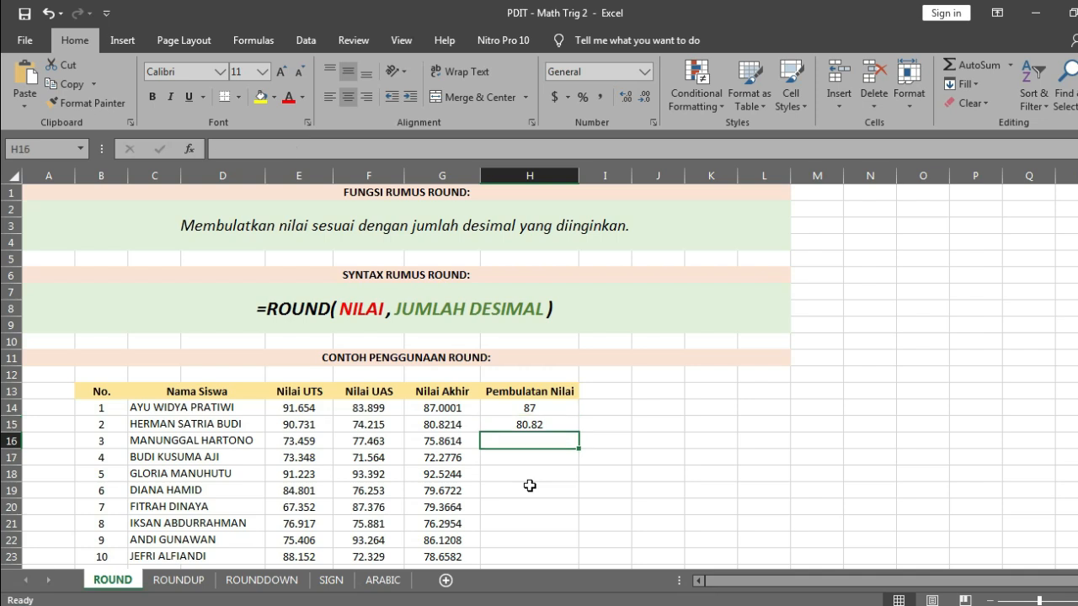
click(264, 40)
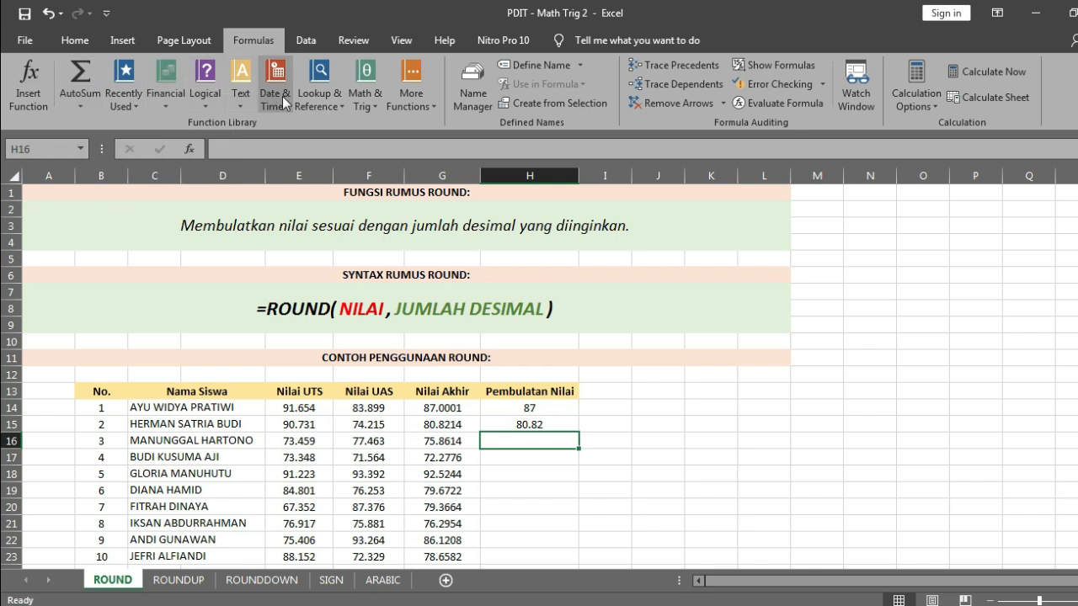
click(367, 102)
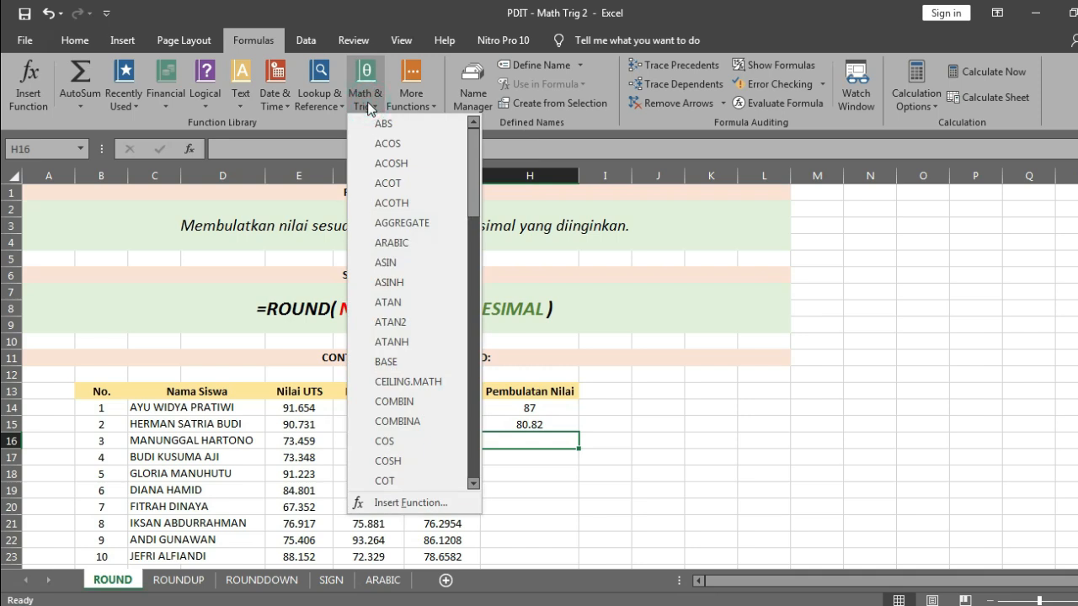
scroll(396, 241, down, 8)
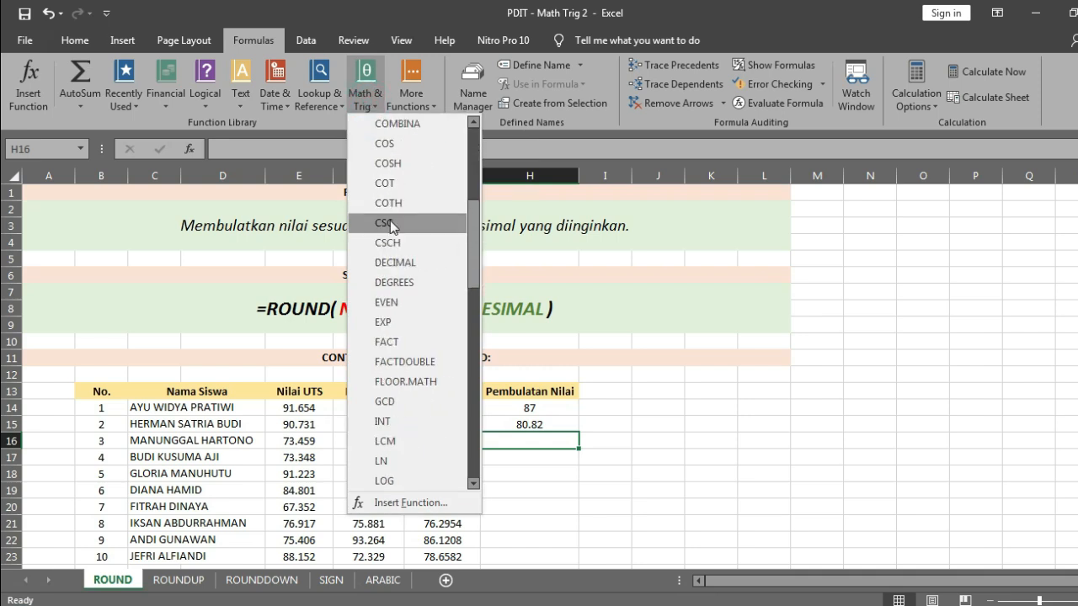
scroll(430, 374, down, 6)
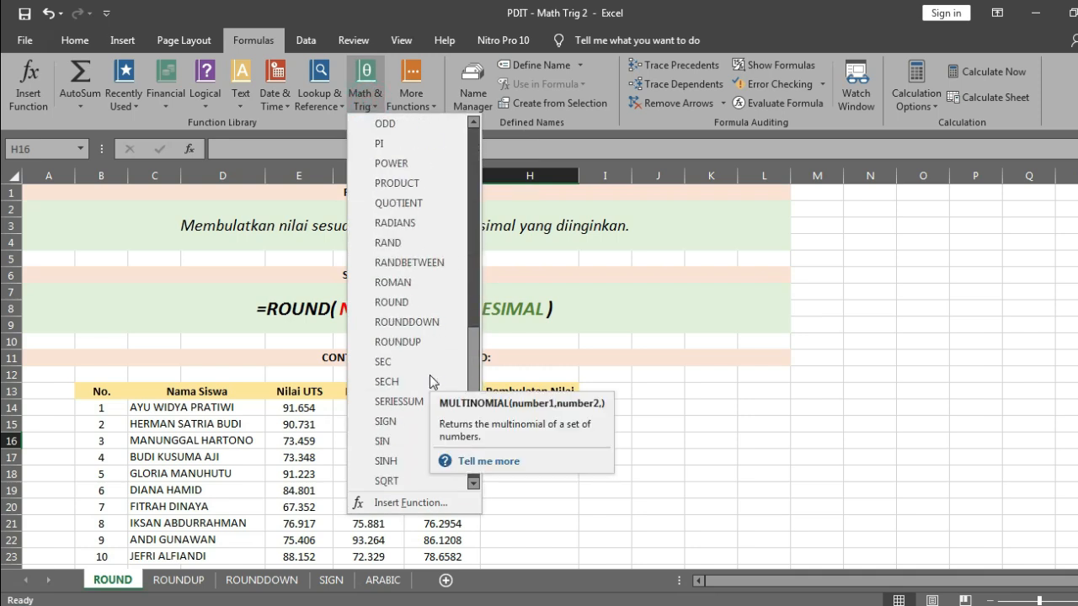
click(393, 302)
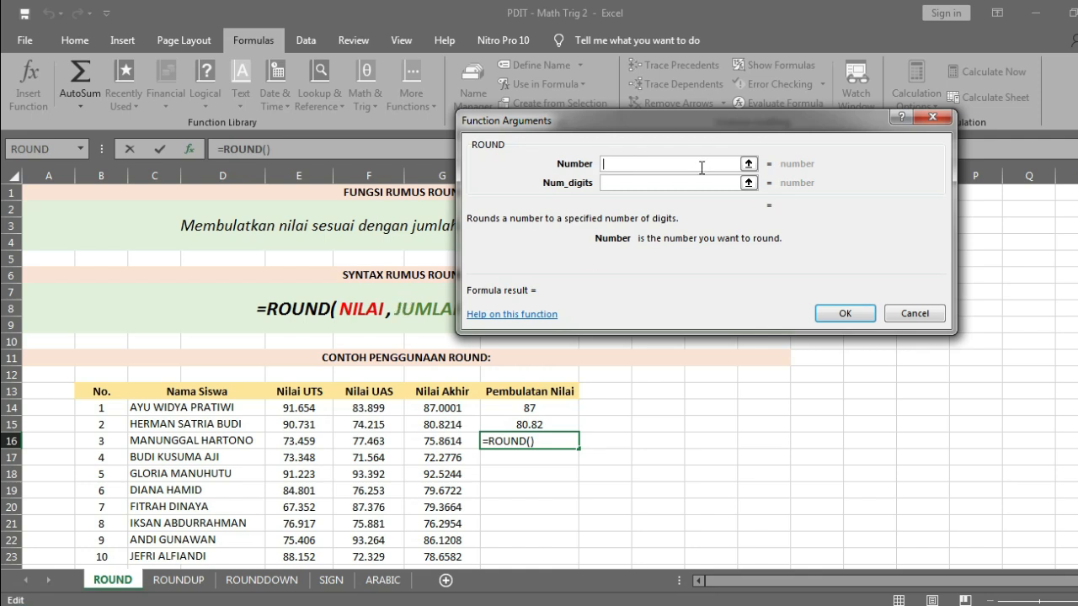
- Set ROUND's Number argument to G16 and Num_digits to 1, and confirm the function
click(748, 165)
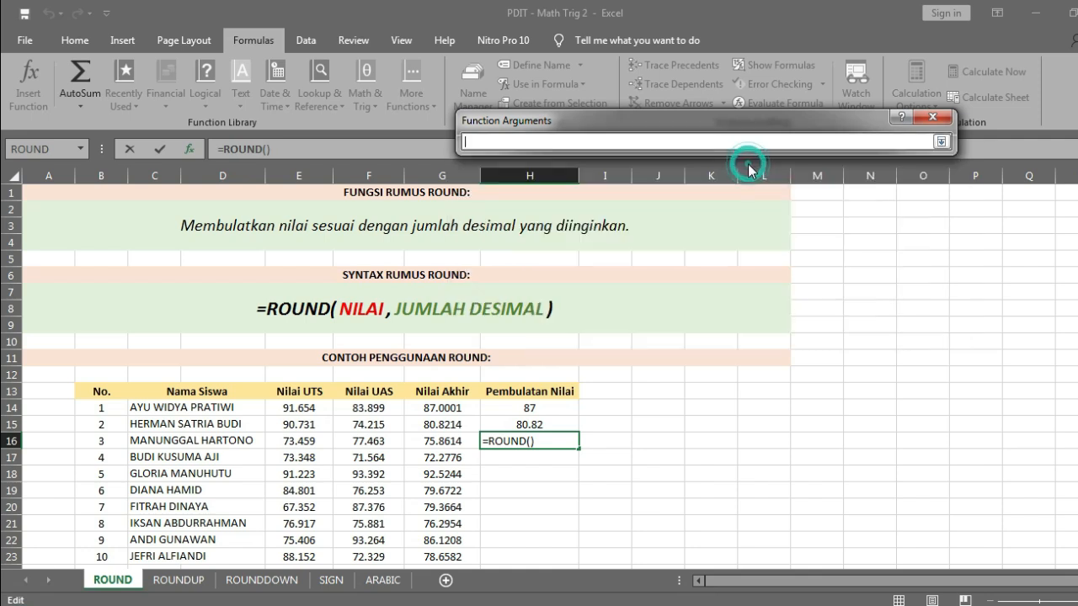
click(463, 440)
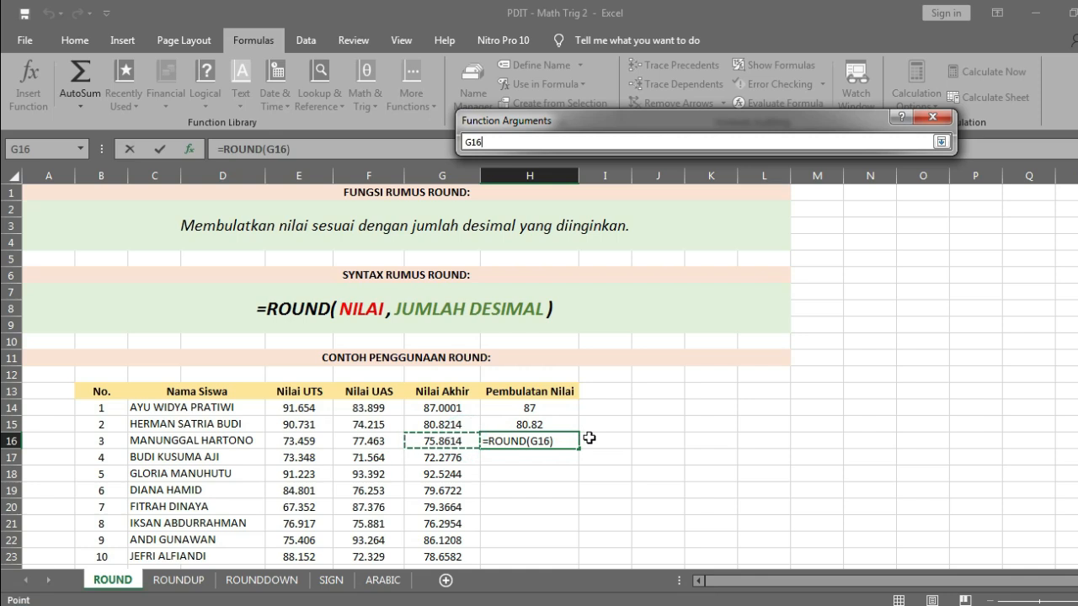
key(Return)
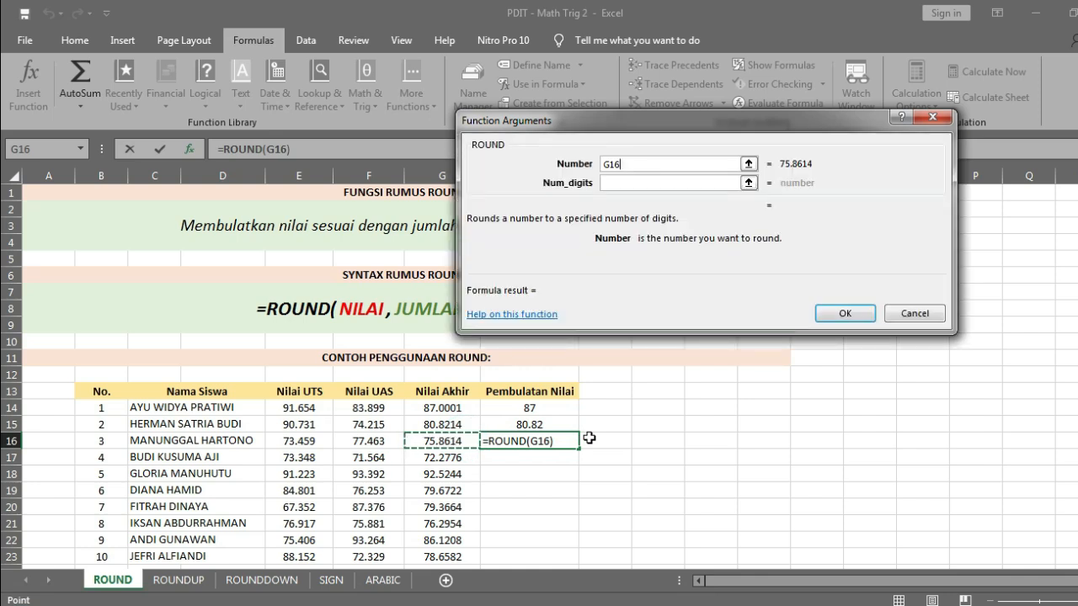
click(695, 186)
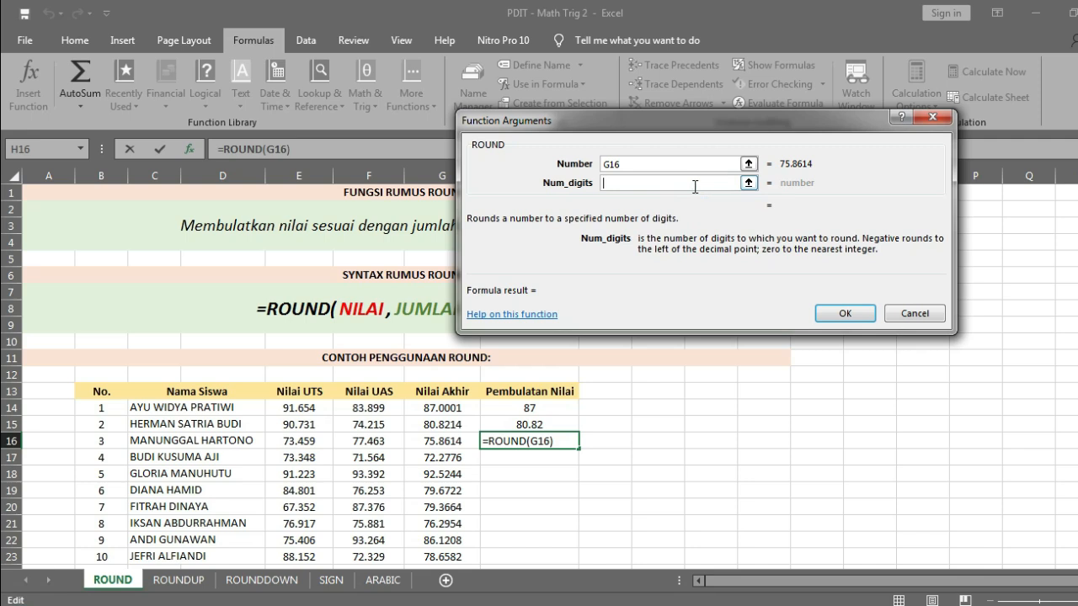
text(1)
click(825, 314)
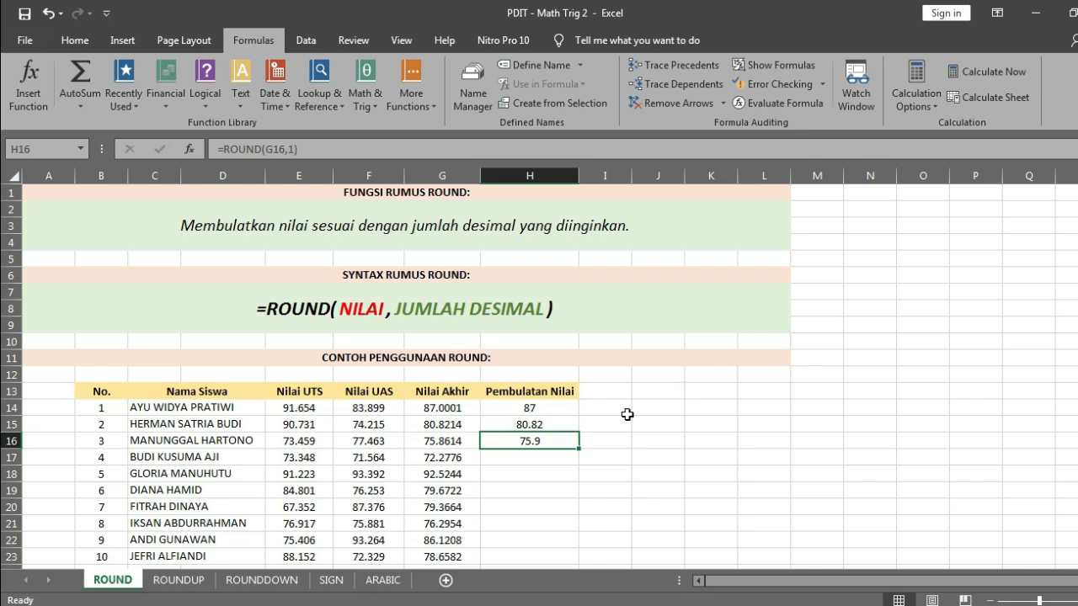
- Try filling H16's ROUND formula down to H23, checking the copied formulas before undoing the fill
scroll(497, 466, down, 1)
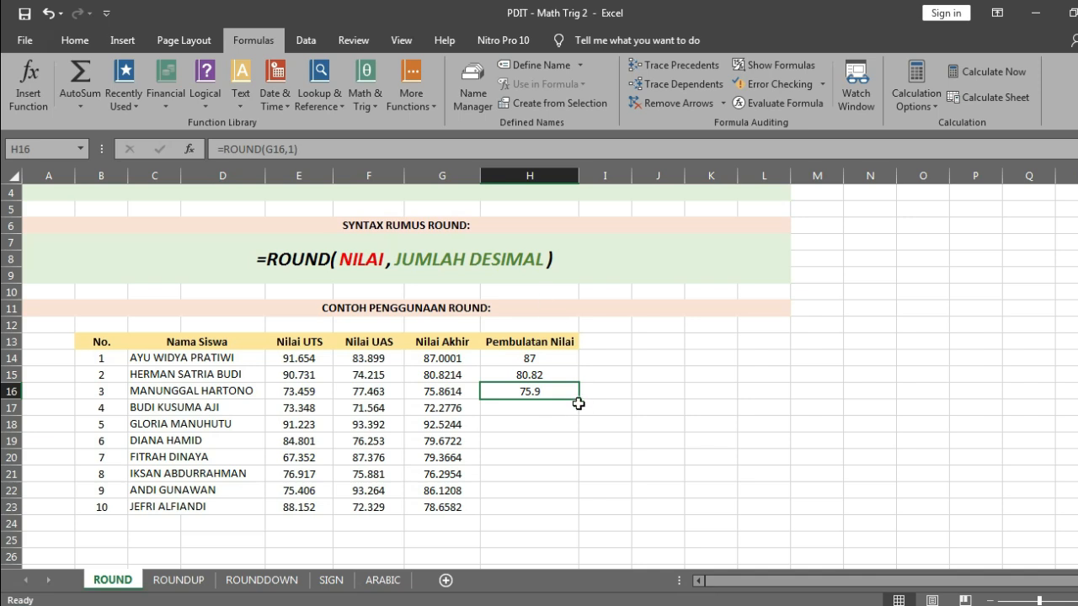
drag(579, 400, 580, 508)
click(550, 426)
click(551, 457)
click(552, 490)
click(554, 474)
click(560, 440)
click(562, 422)
click(560, 455)
click(707, 142)
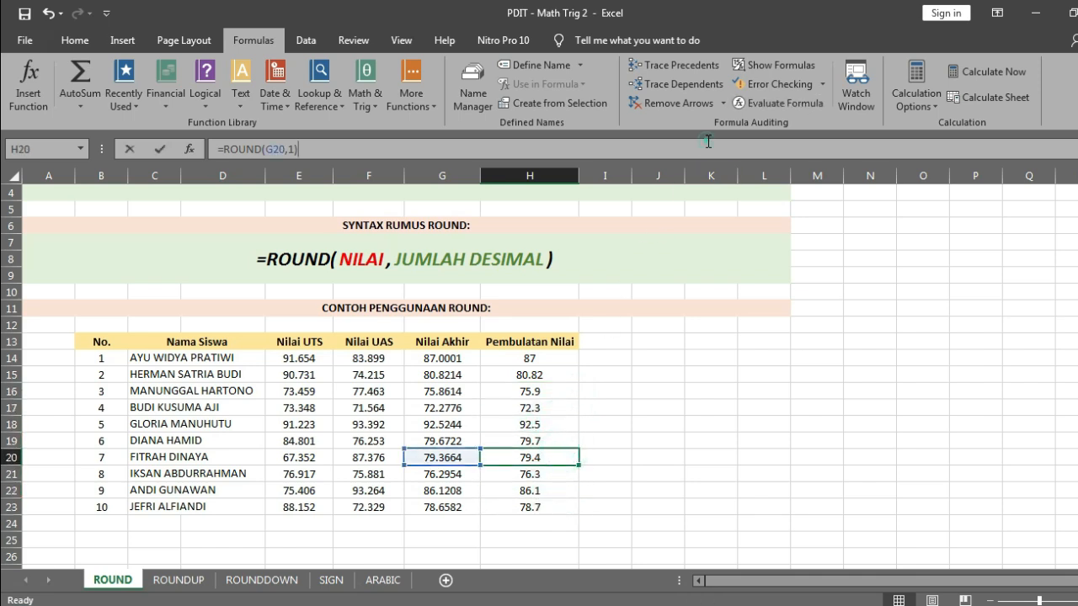
key(Return)
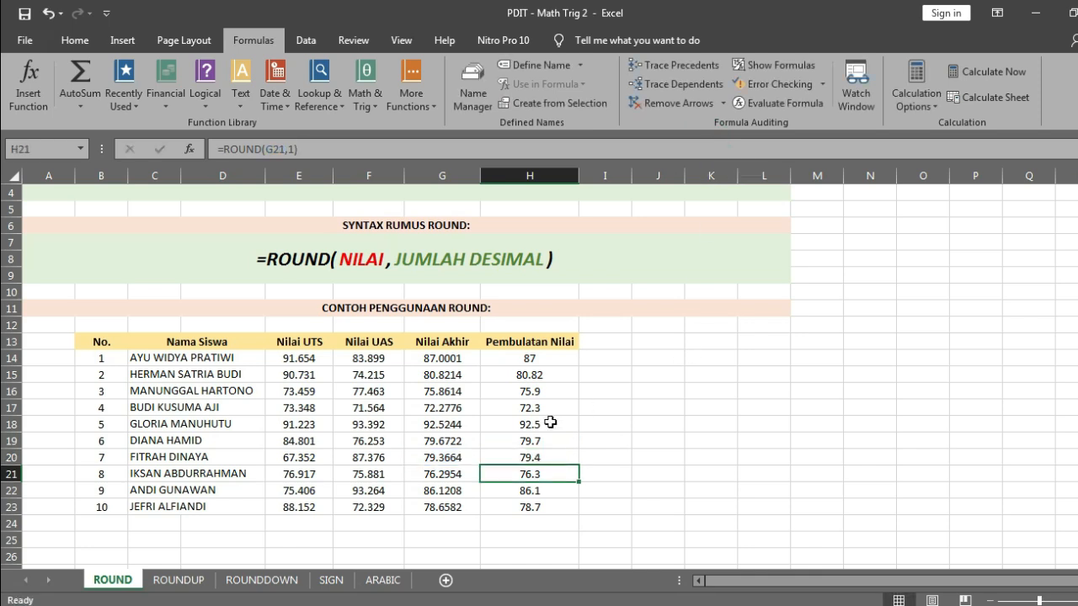
key(ctrl+z)
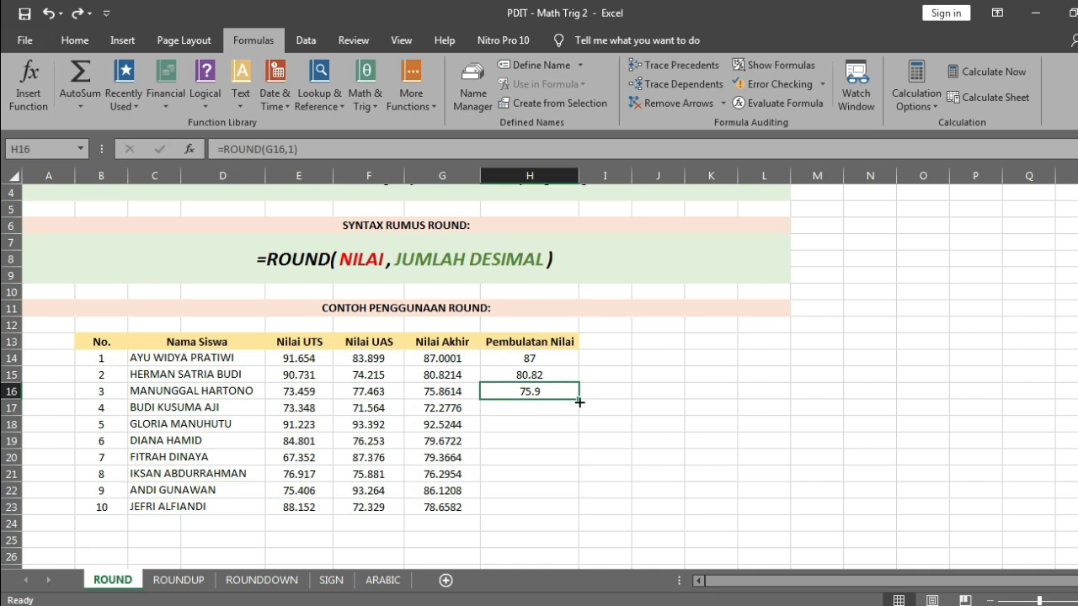
- Fill the one-decimal ROUND formula from H16 down to the last student's row in H23
drag(580, 401, 580, 514)
click(620, 428)
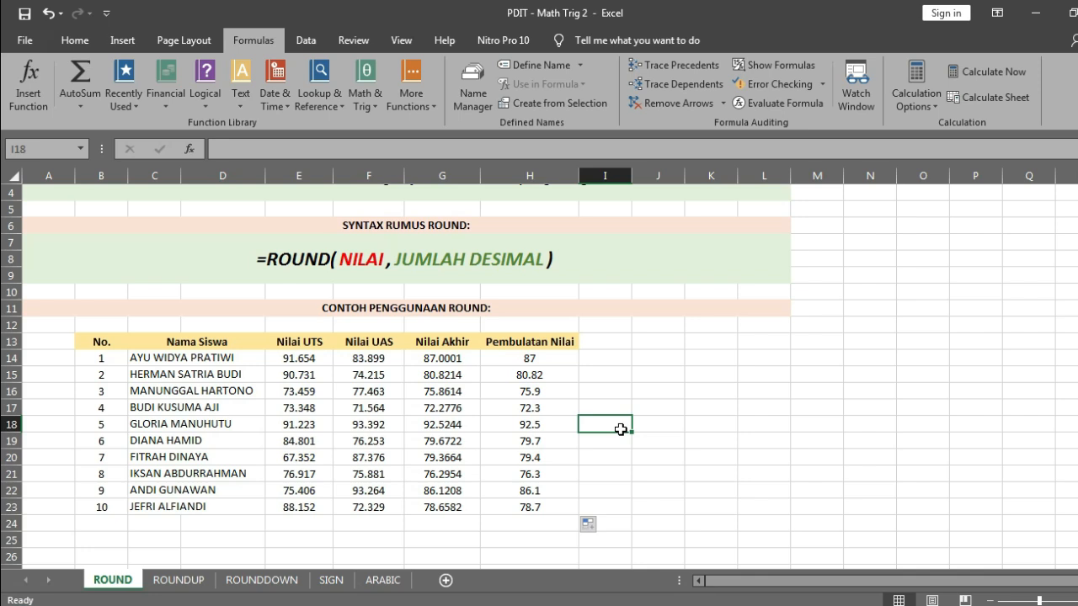
key(ctrl+Home)
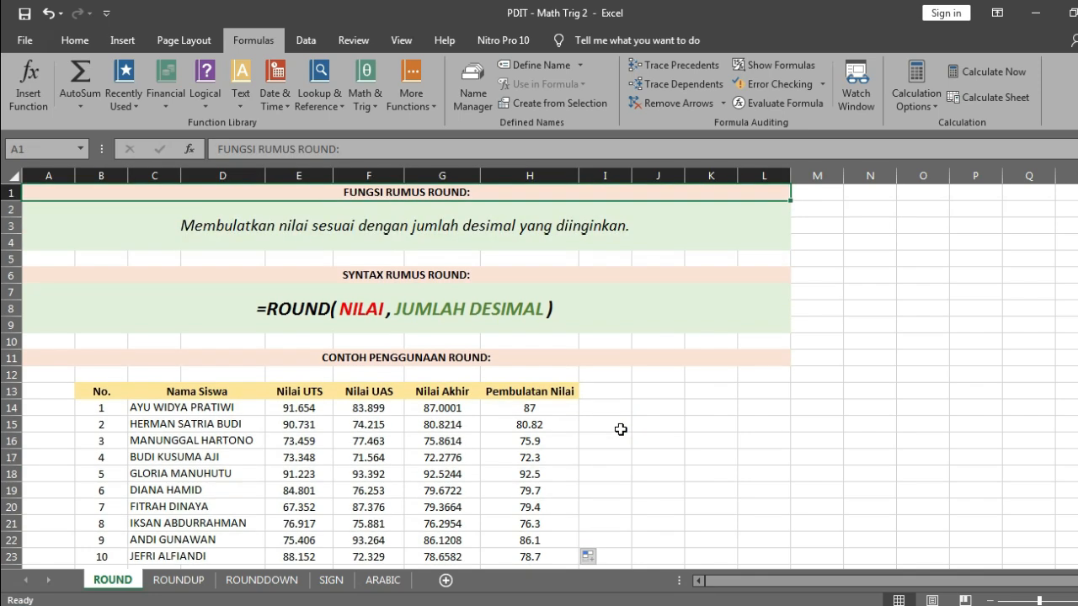
click(620, 430)
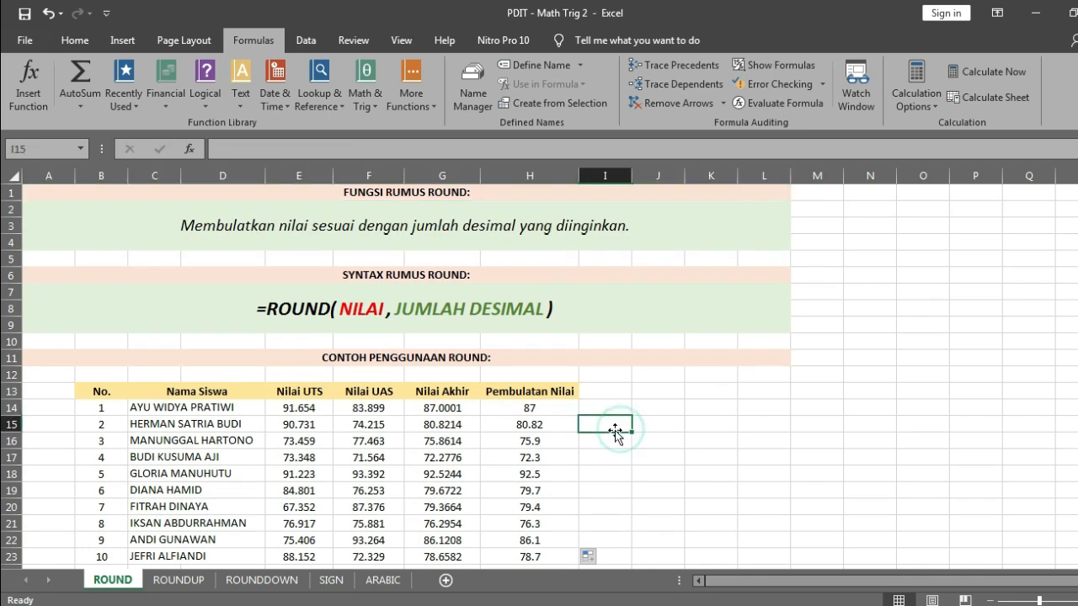
click(546, 471)
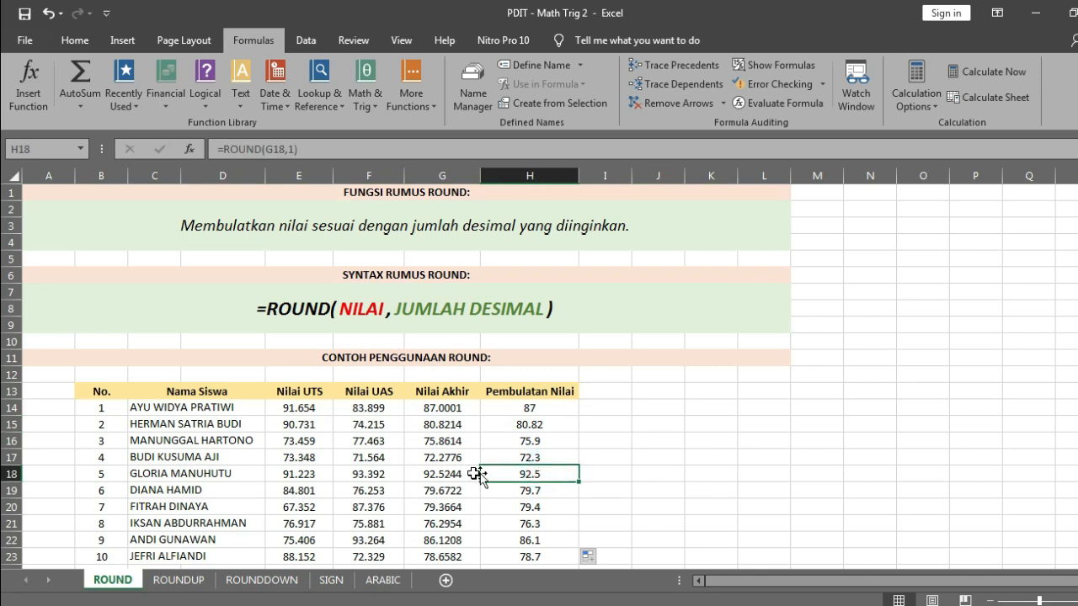
- On the ROUNDUP sheet, delete the word "sesuai" from the function description in A2
click(180, 582)
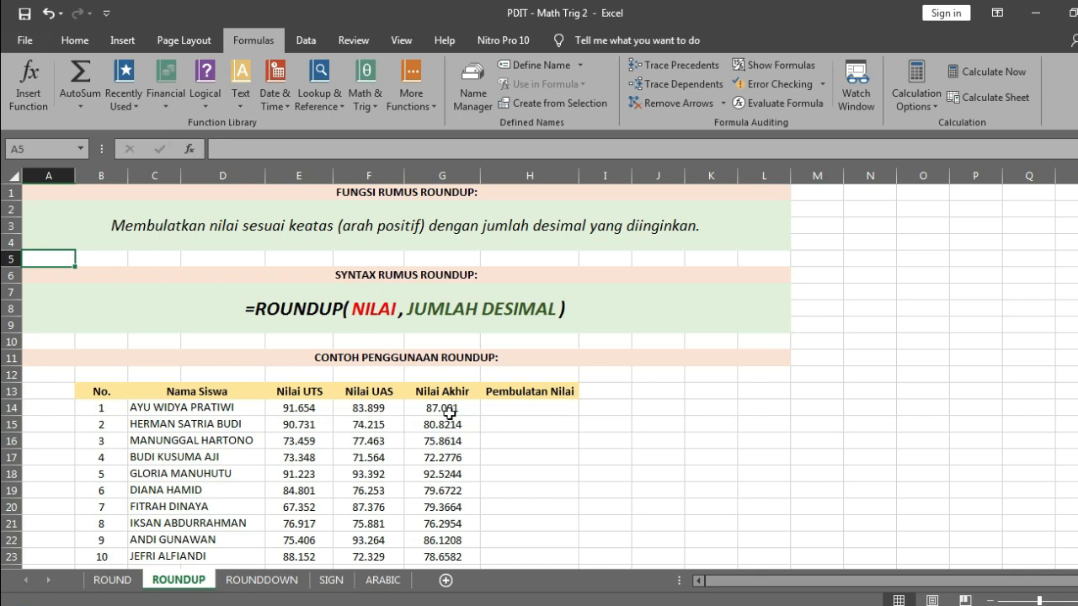
click(440, 236)
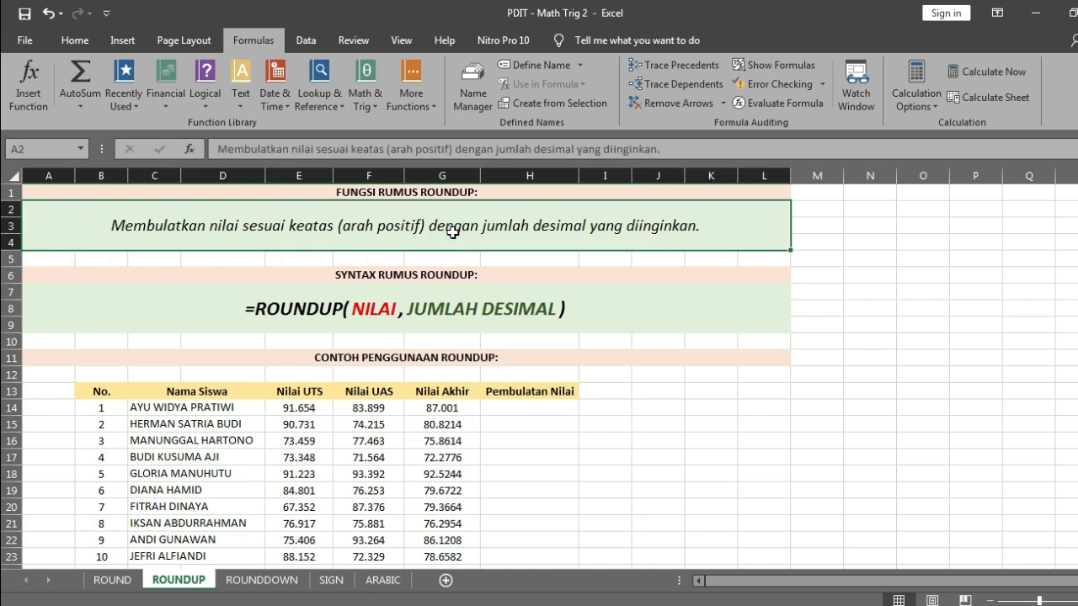
double_click(289, 229)
drag(288, 229, 243, 230)
key(Delete)
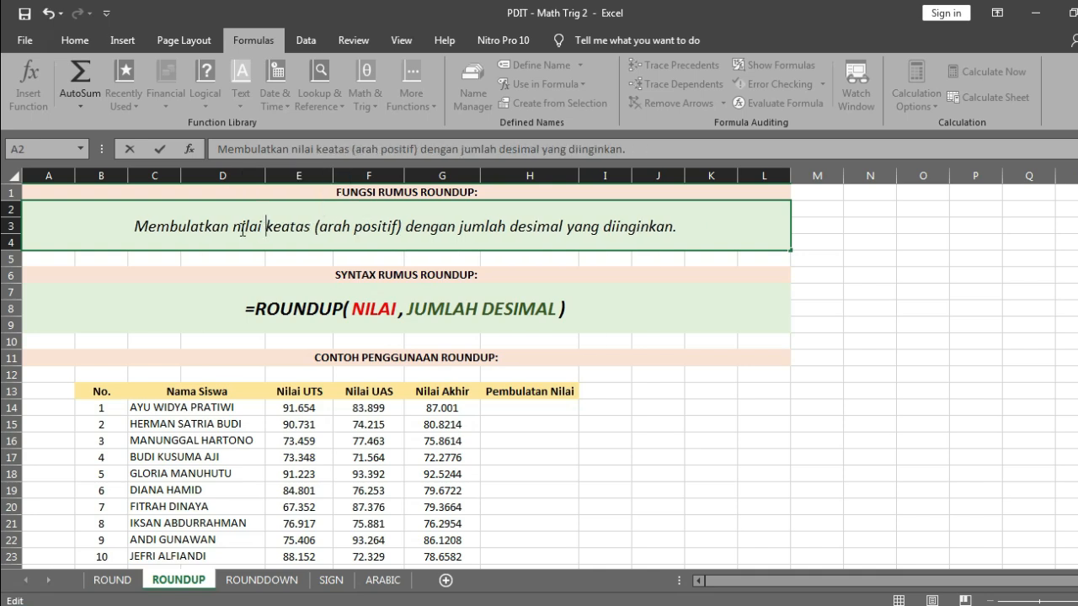
key(Return)
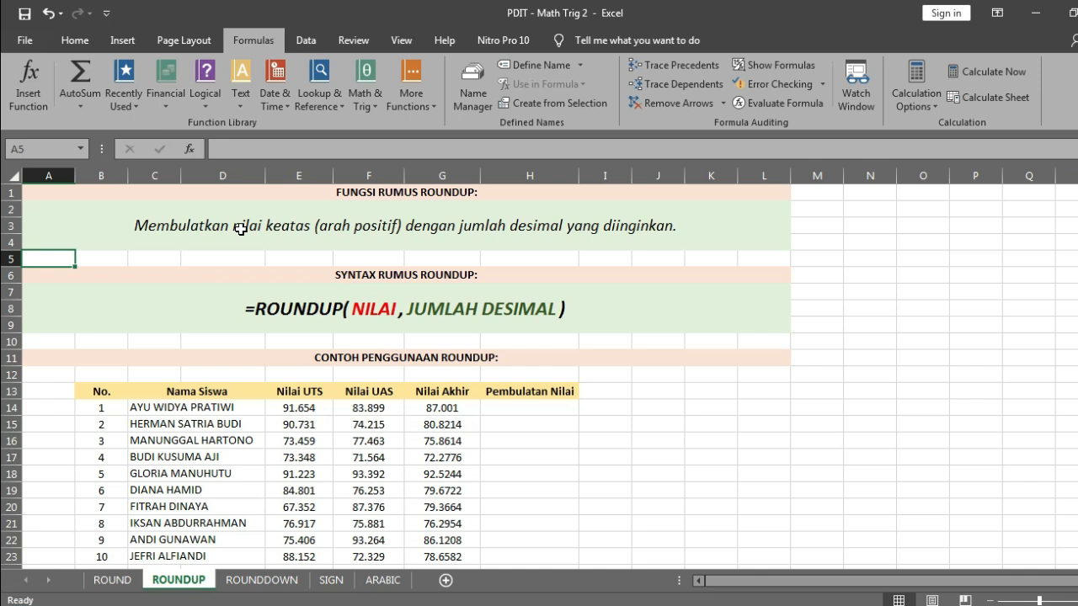
- Review the ROUNDUP function's description and its syntax with the NILAI and JUMLAH DESIMAL arguments
click(241, 229)
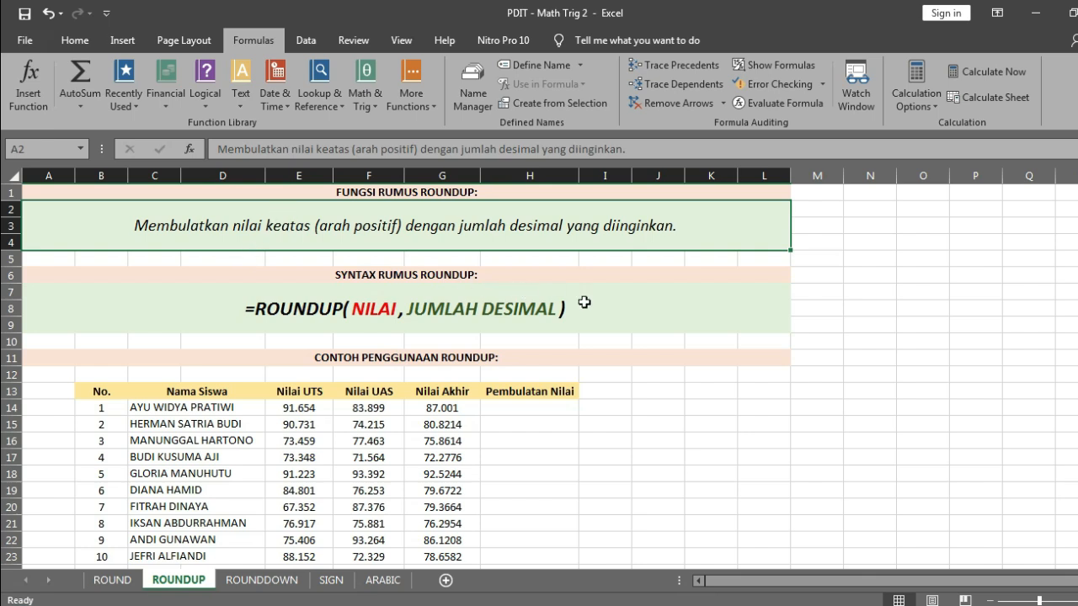
click(629, 310)
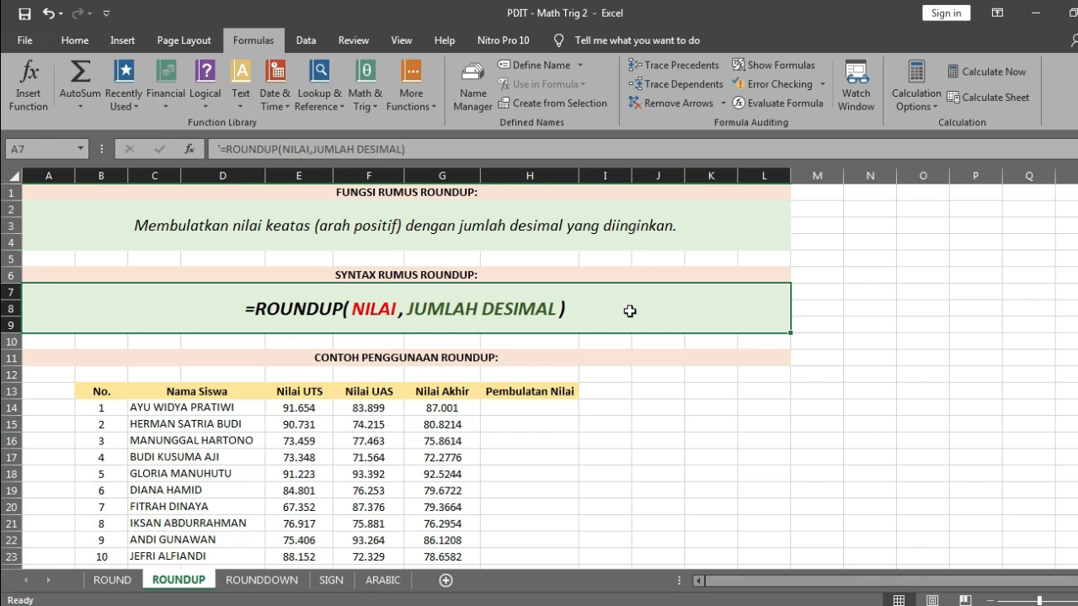
click(643, 224)
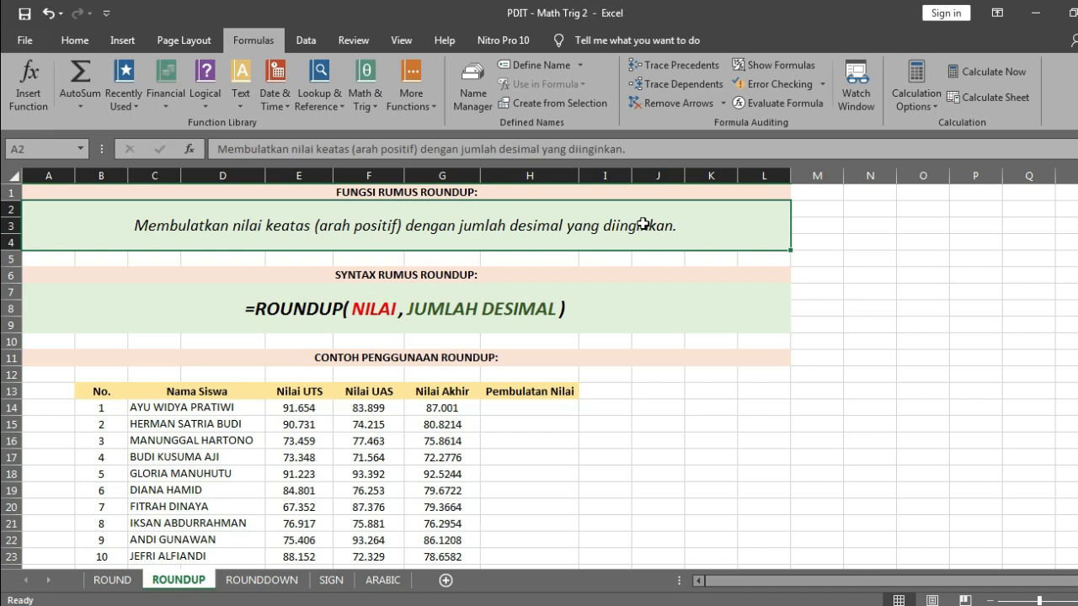
- Change the first student's Nilai Akhir in G14 of the ROUNDUP sheet to 87.0001
click(557, 408)
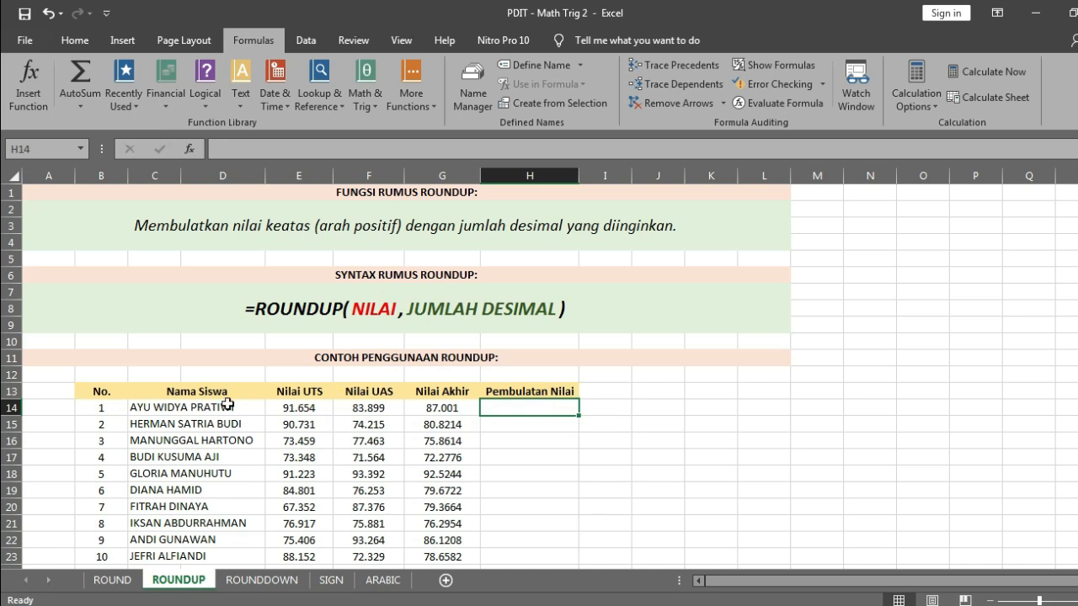
click(446, 407)
double_click(453, 407)
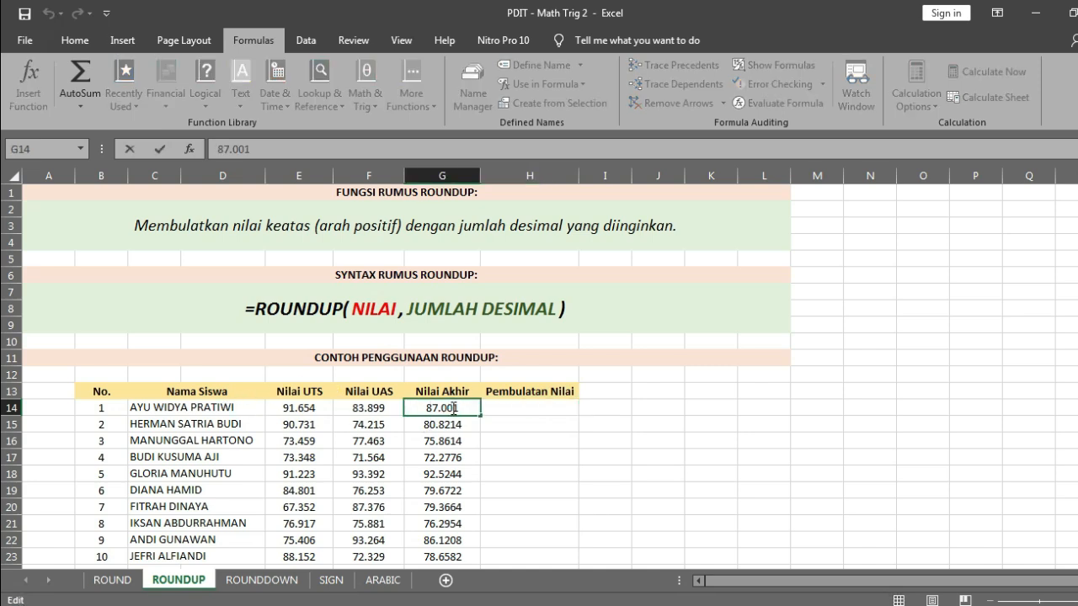
text(0)
key(Return)
key(Up)
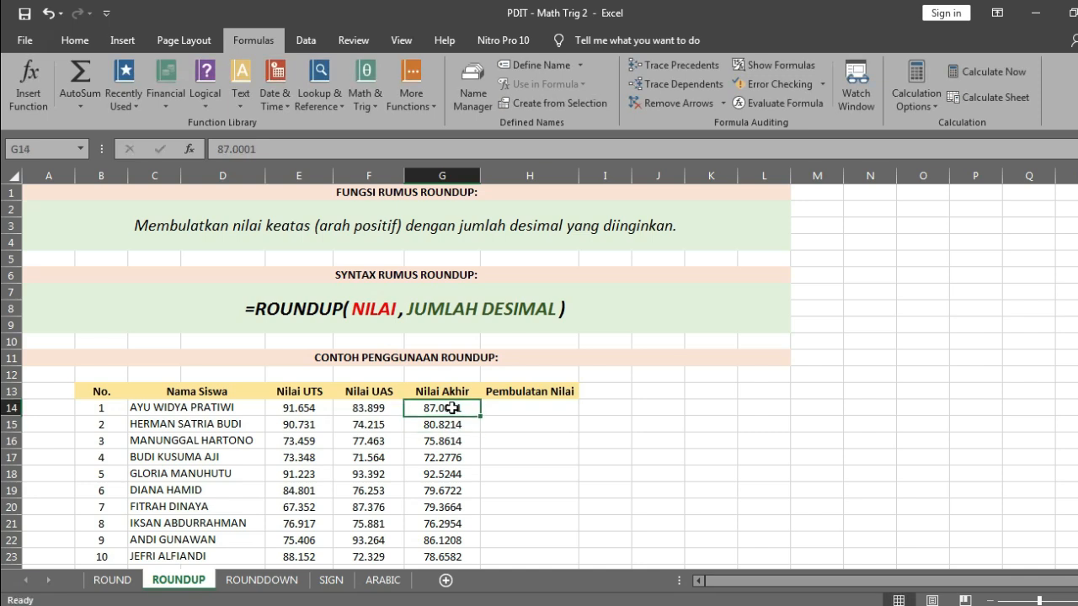
- Enter a ROUNDUP formula in H14 that rounds the first student's Nilai Akhir in G14 up to 2 decimals
key(Right)
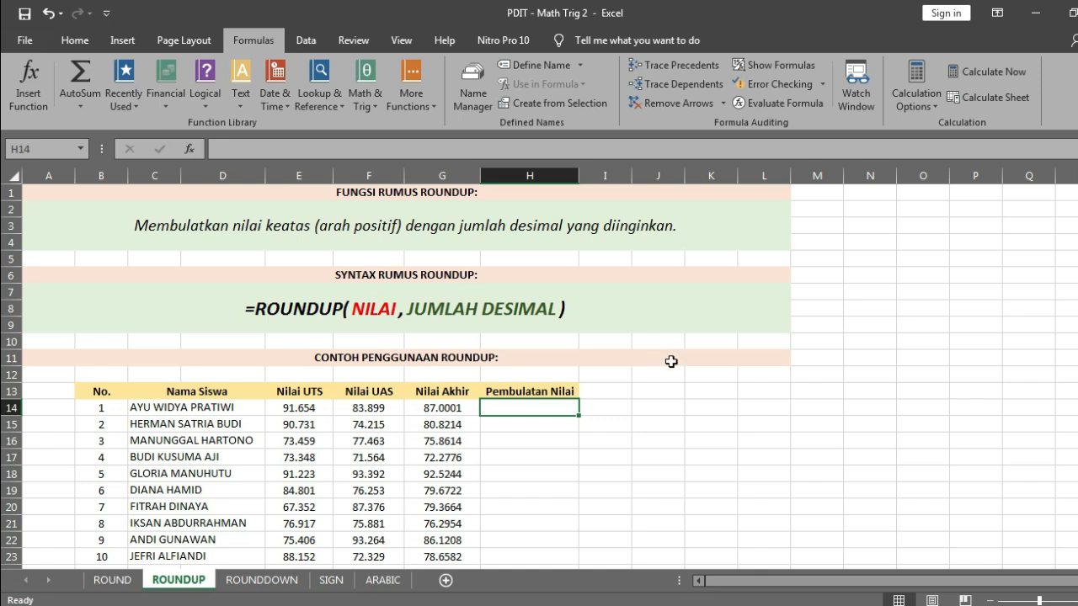
text(=R)
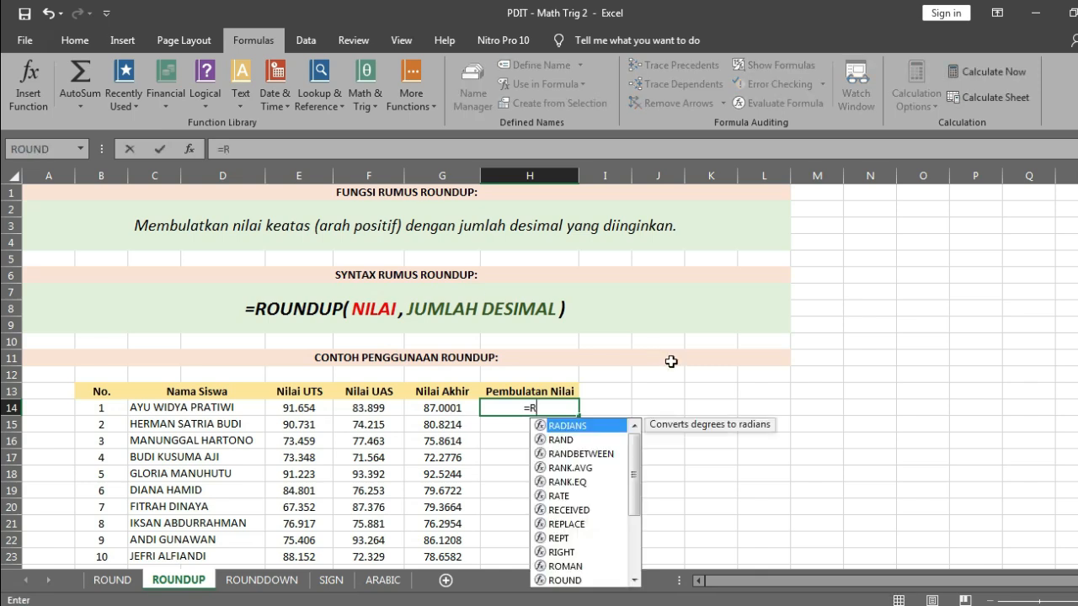
text(OUNDU)
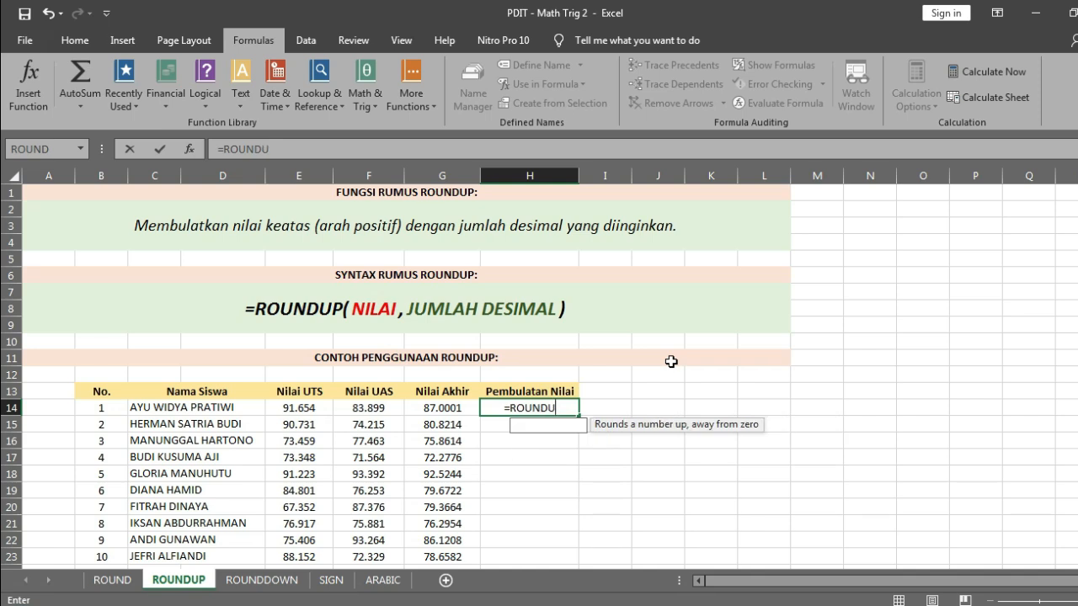
text(P()
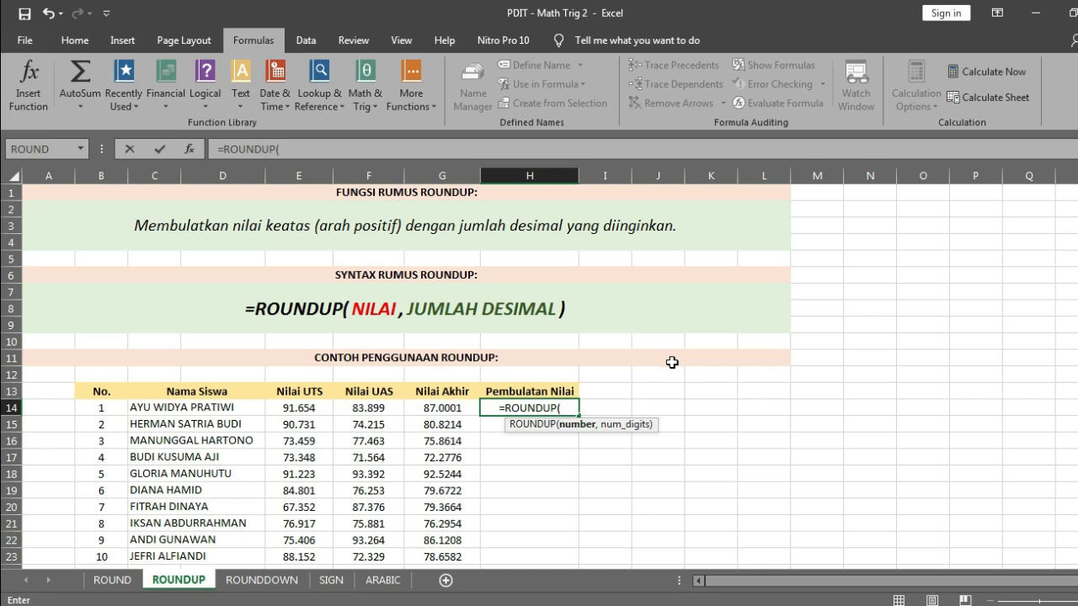
click(468, 408)
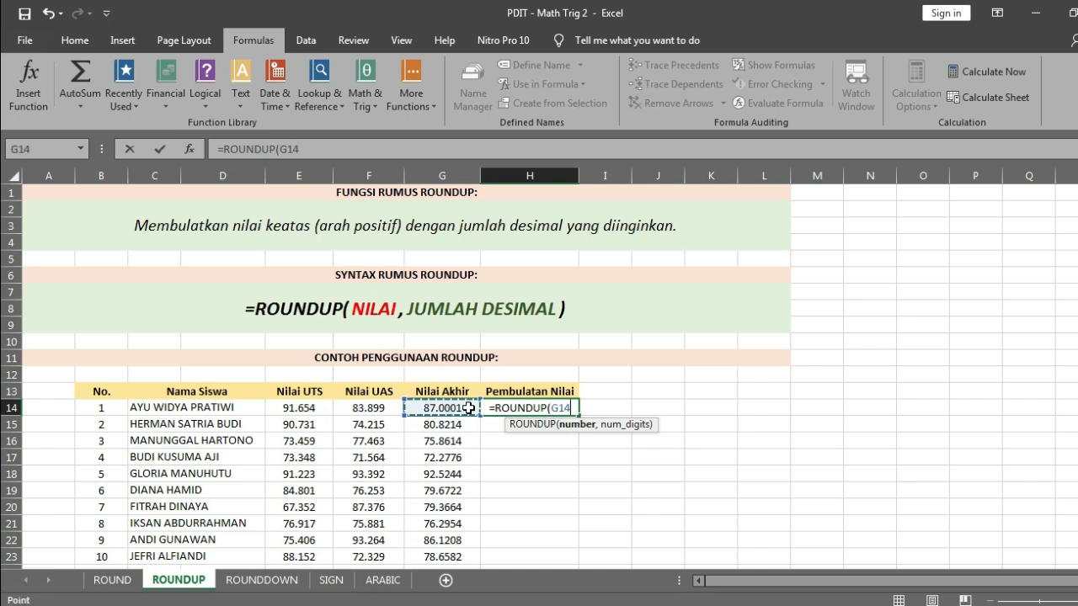
text(,)
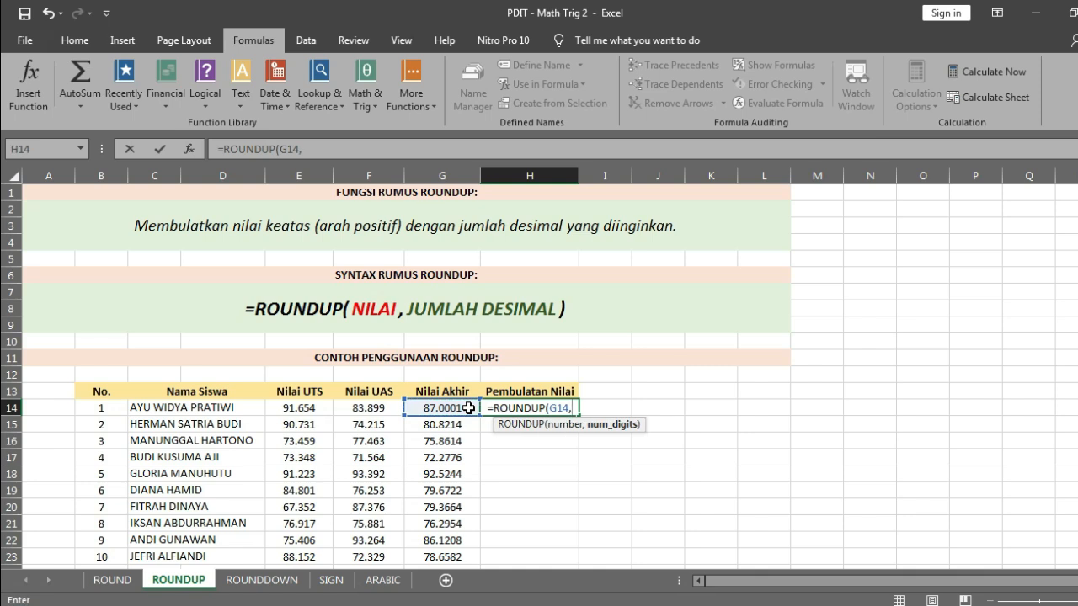
text(2)
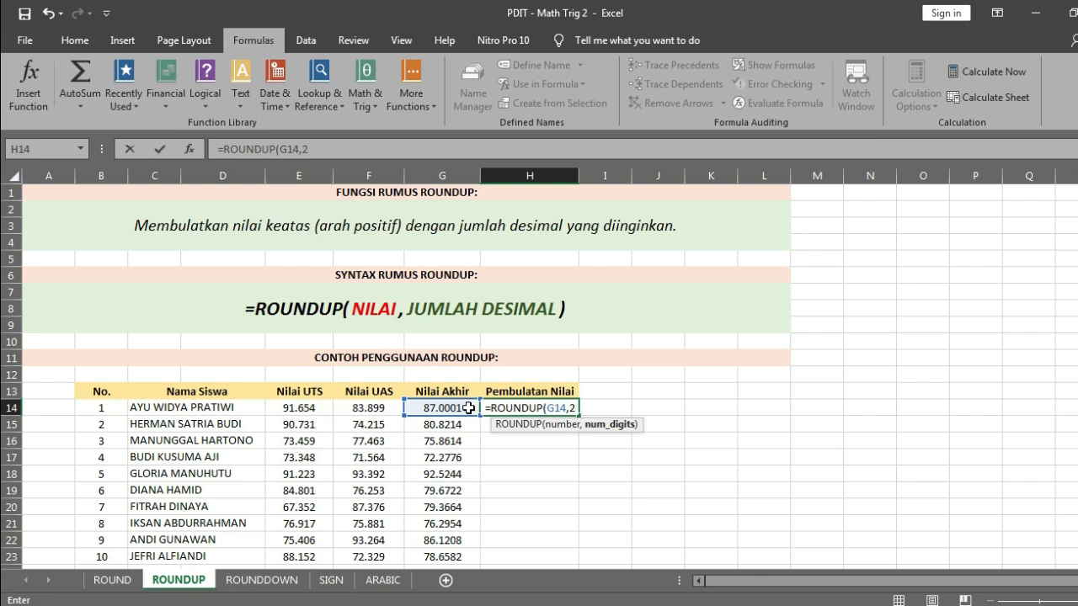
key(Return)
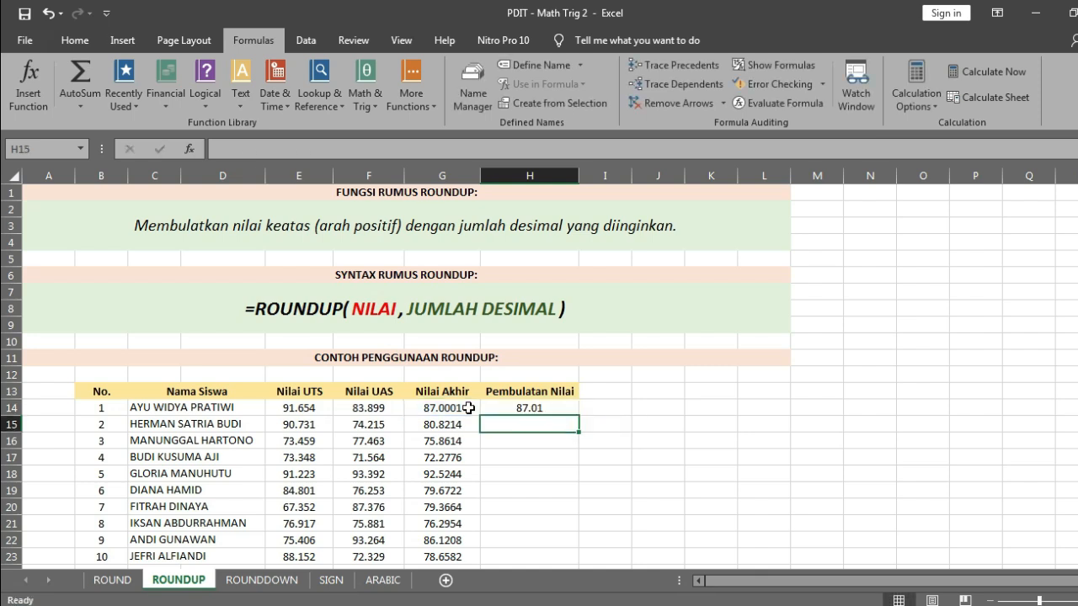
key(Up)
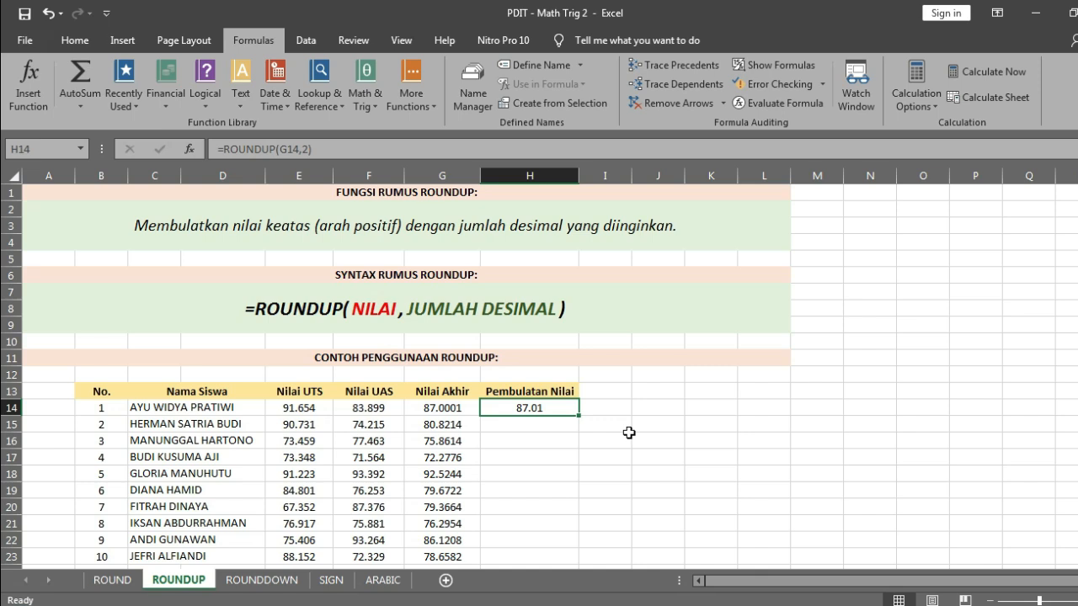
- Enter =ROUNDUP(G15,2) in H15 to round up the second student's Nilai Akhir
key(Down)
text(=)
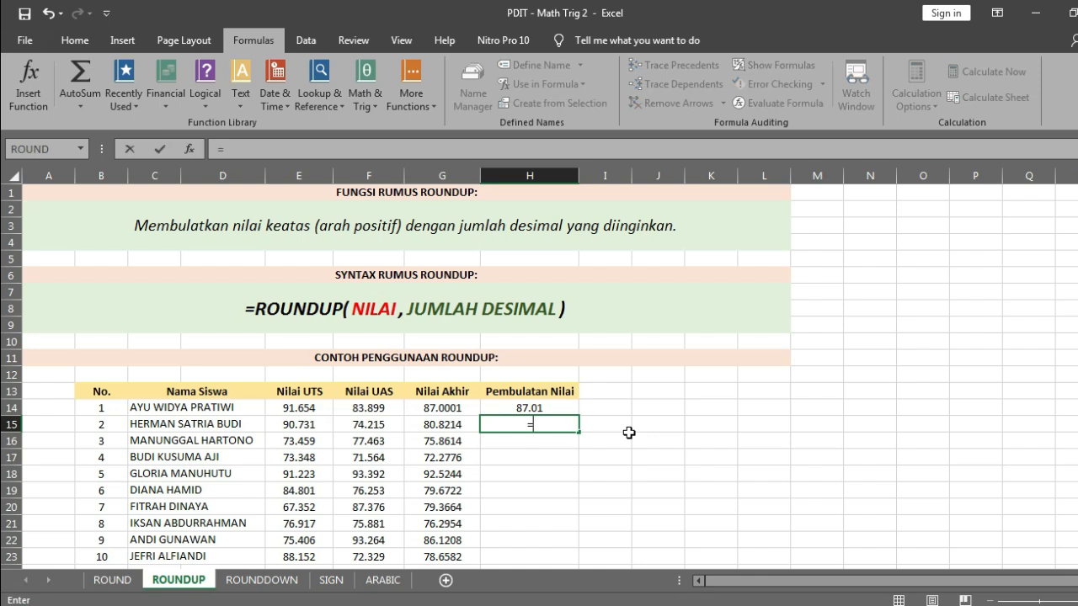
text(ROUND)
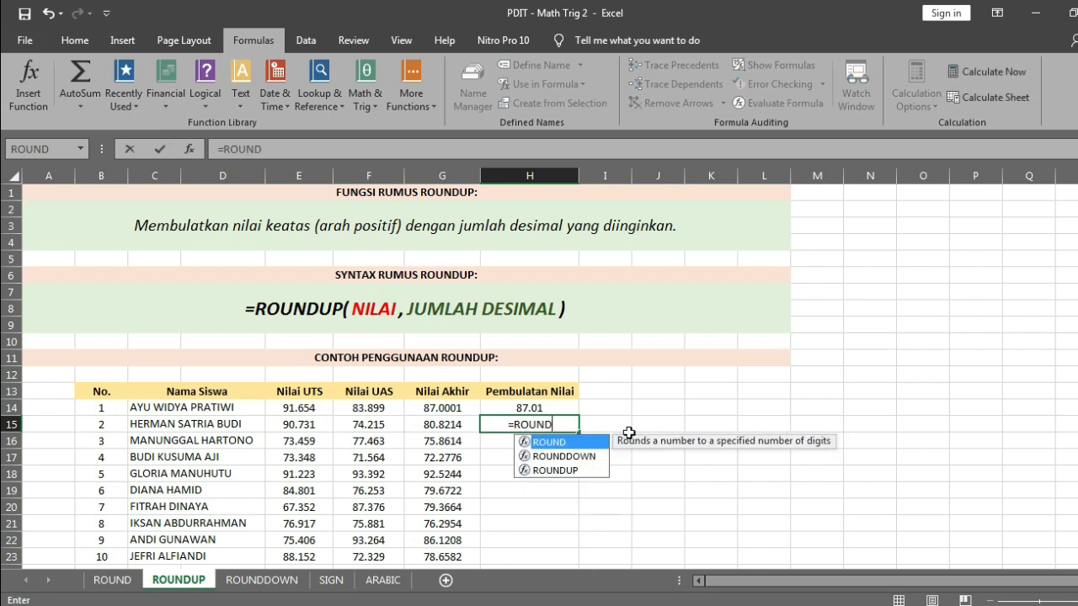
text(UP)
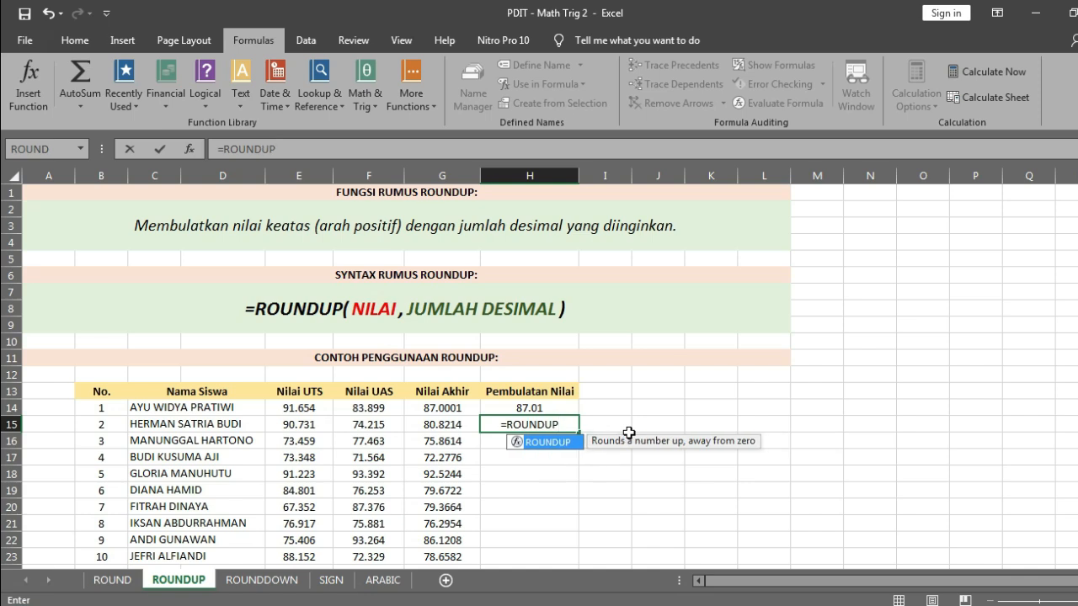
text(()
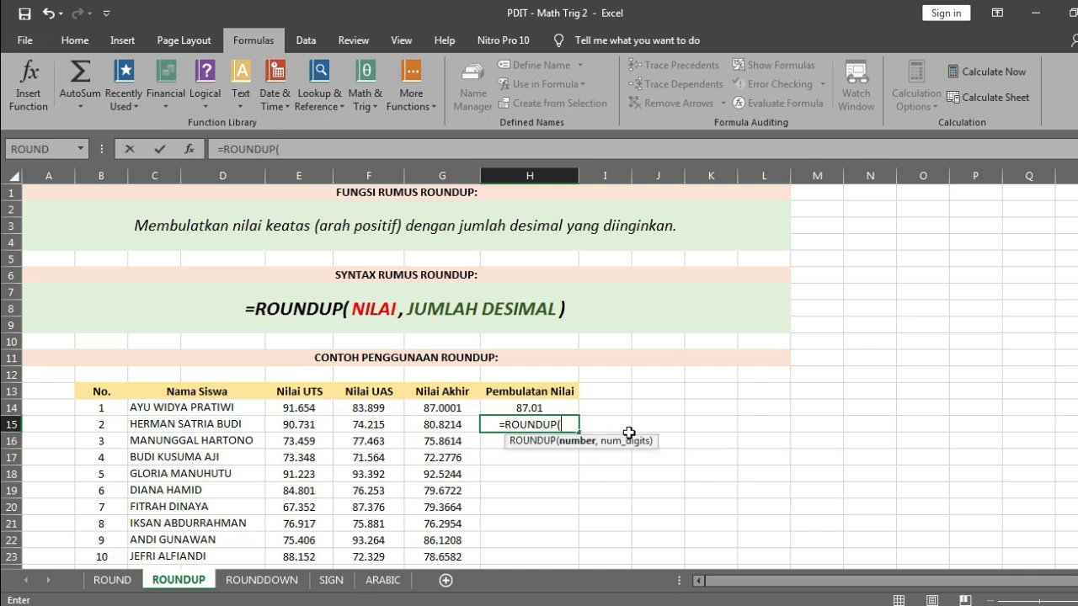
click(418, 426)
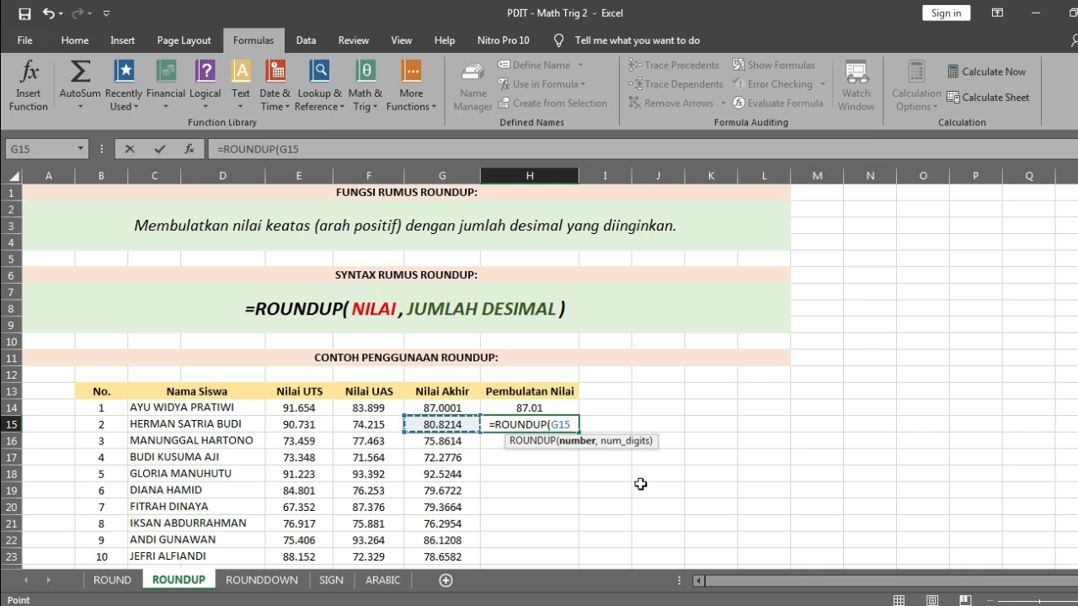
text(,2)
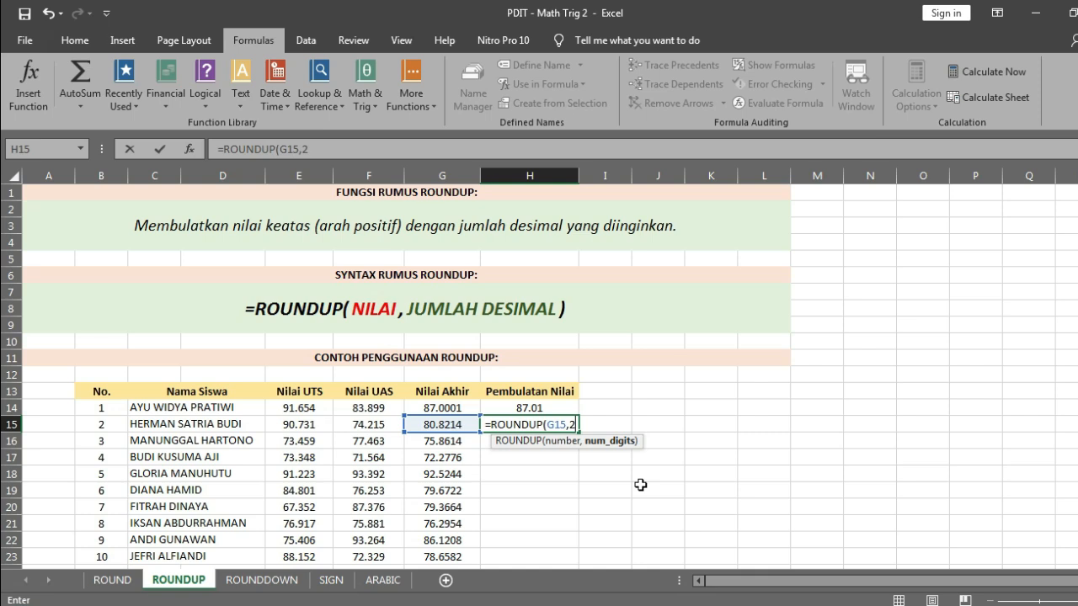
text())
key(Return)
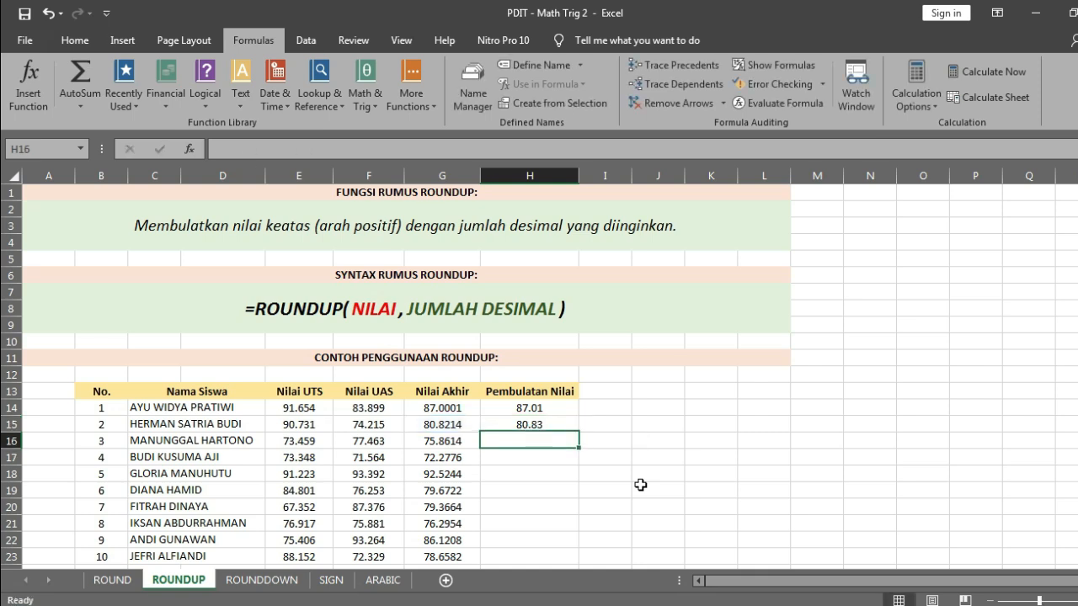
key(Up)
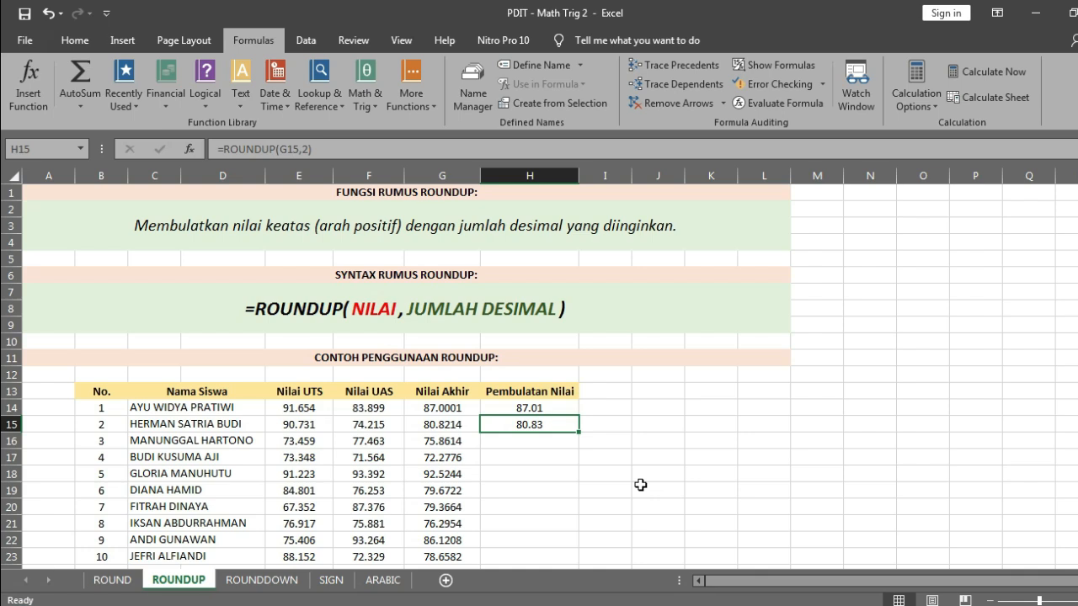
- Insert ROUNDUP from the Math & Trig function library into H16, with Number set to G16 and Num_digits to 1
click(551, 440)
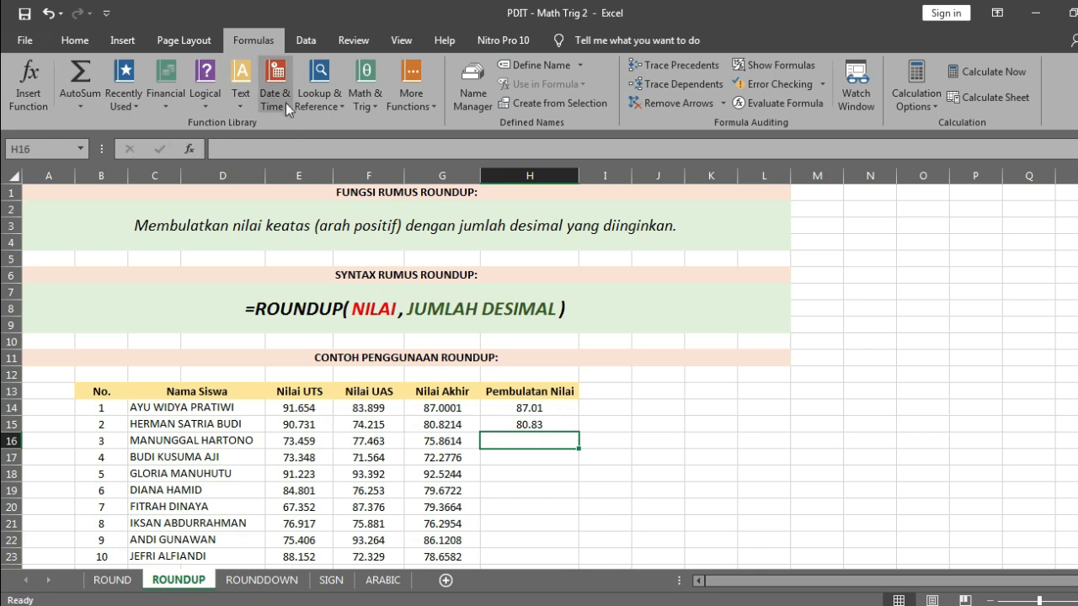
click(361, 98)
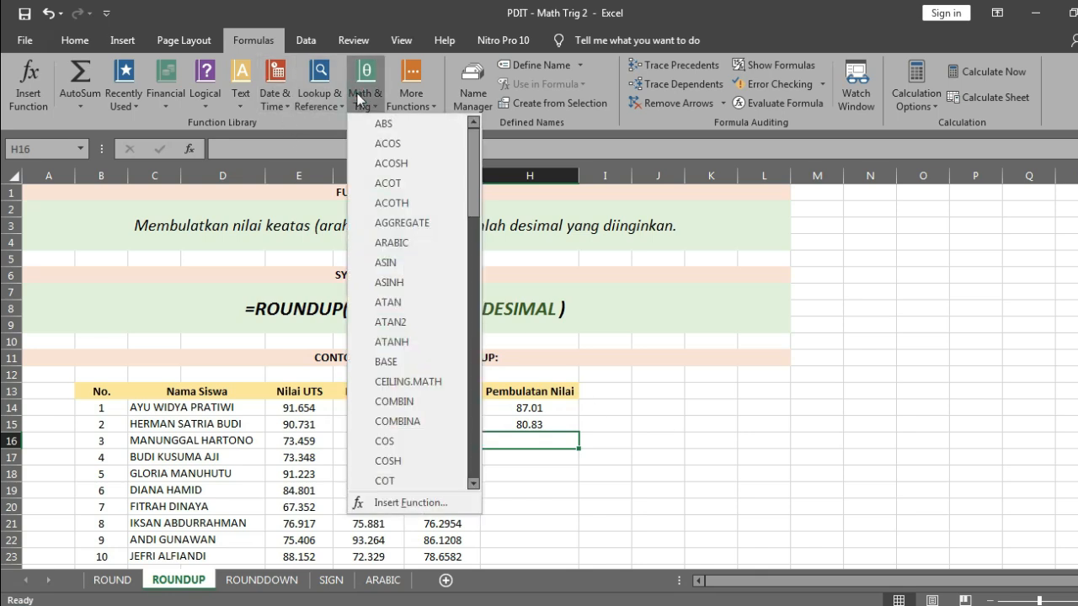
scroll(390, 299, down, 11)
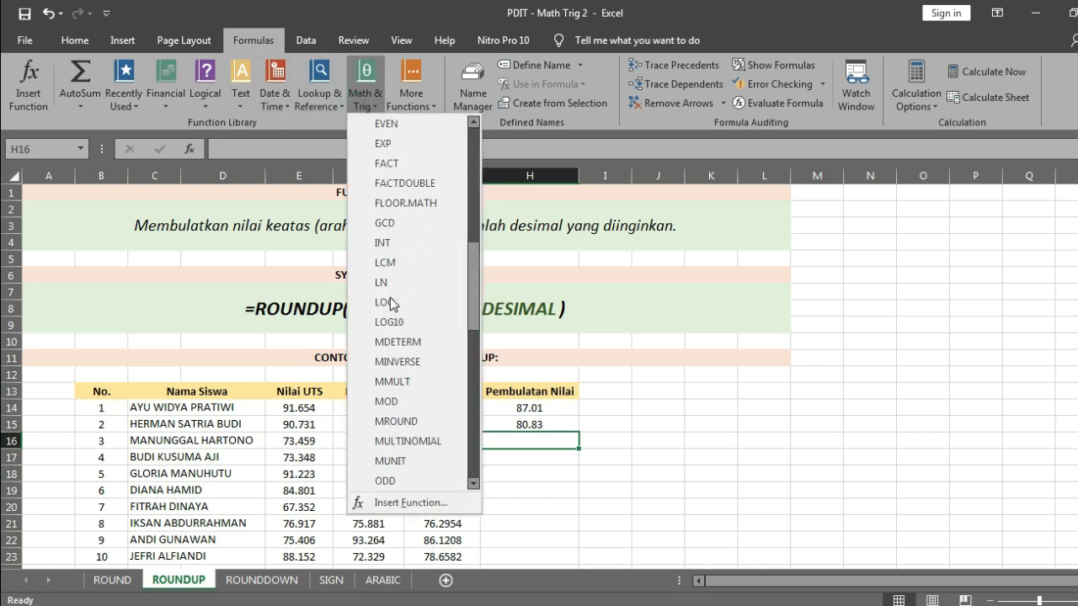
scroll(391, 301, down, 3)
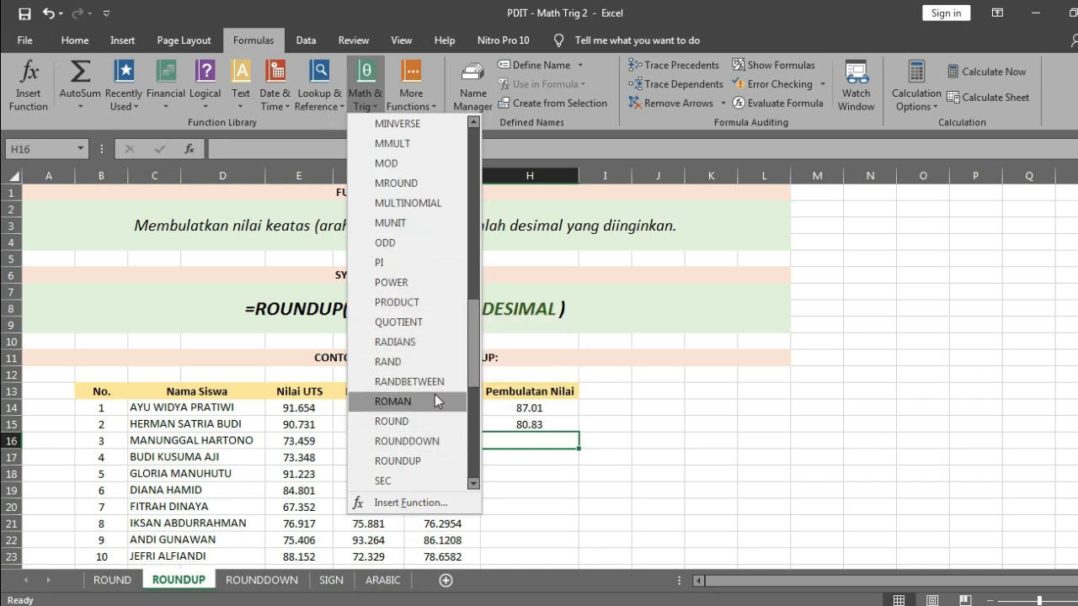
scroll(435, 394, down, 1)
scroll(435, 394, down, 2)
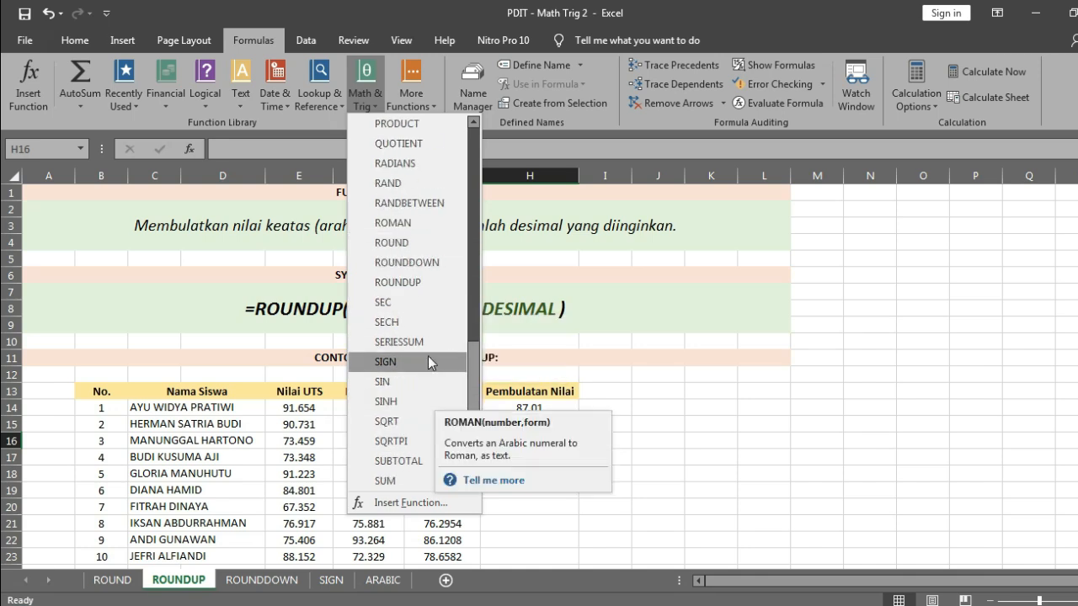
click(428, 282)
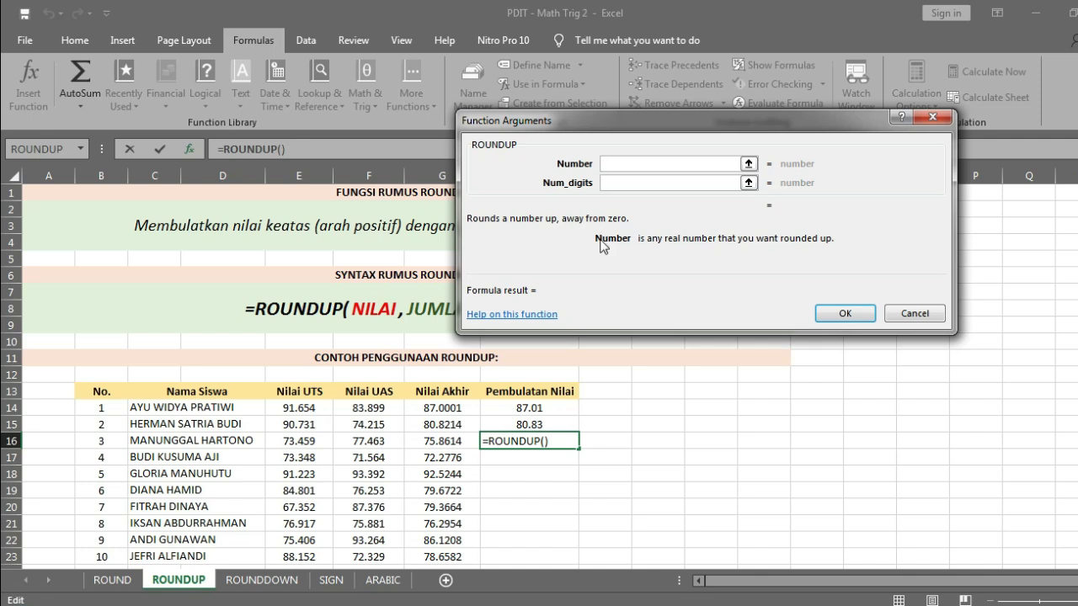
click(446, 440)
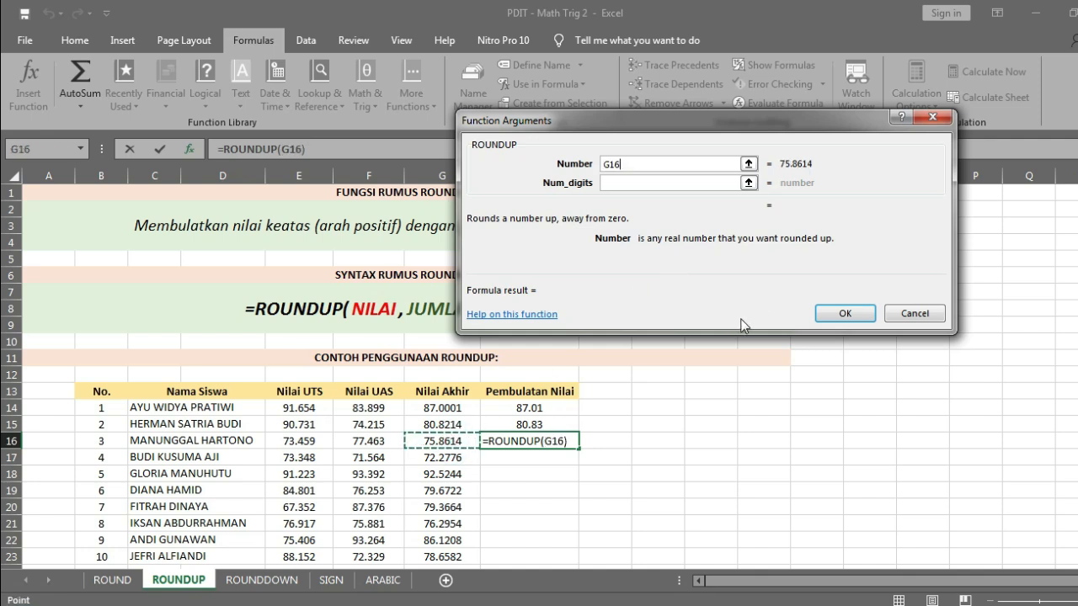
click(724, 183)
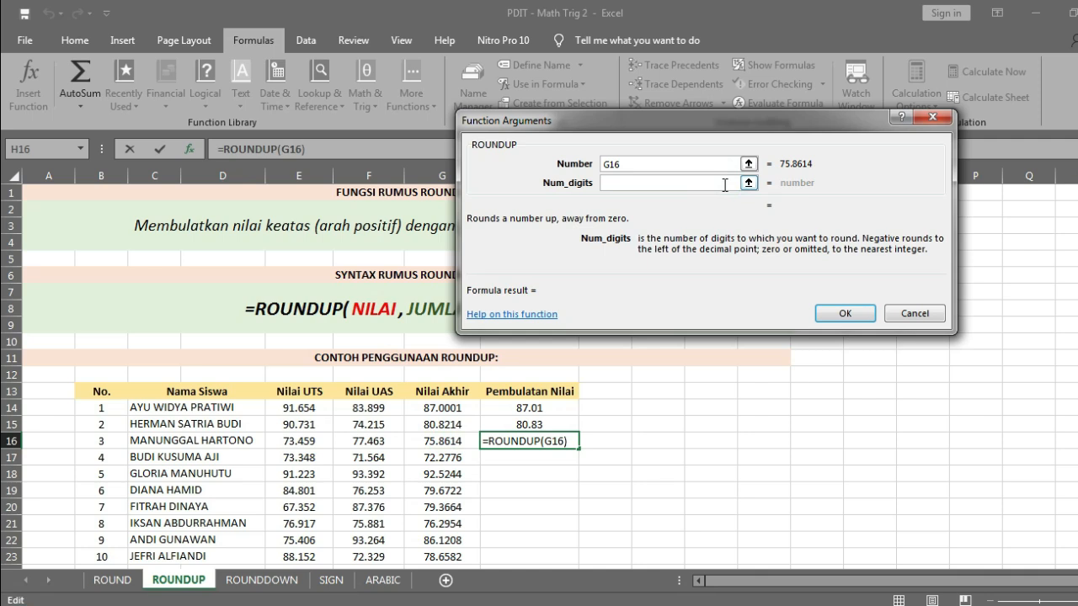
text(1)
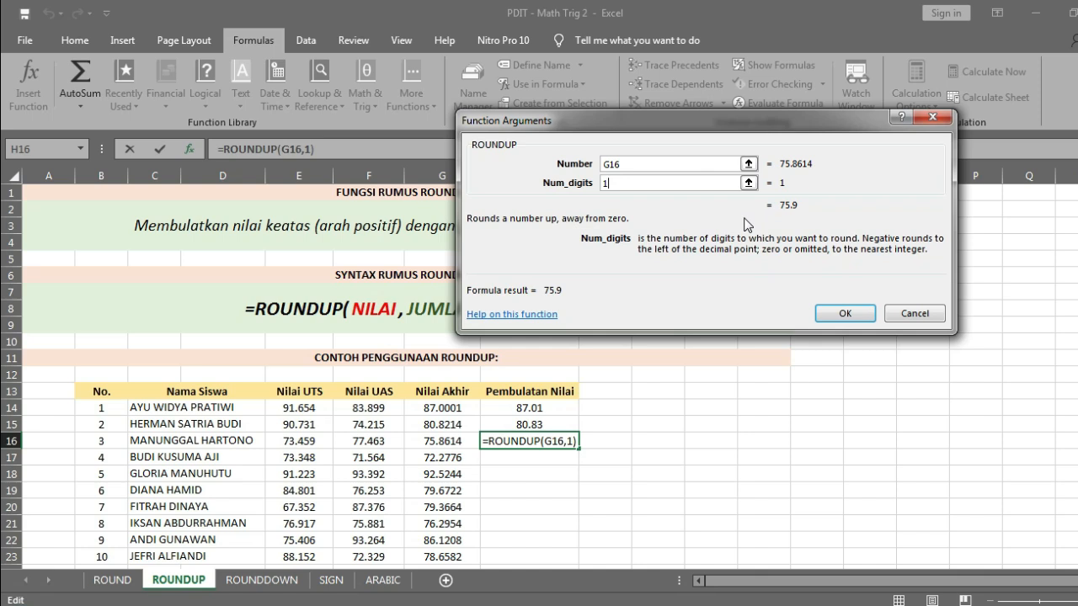
click(844, 313)
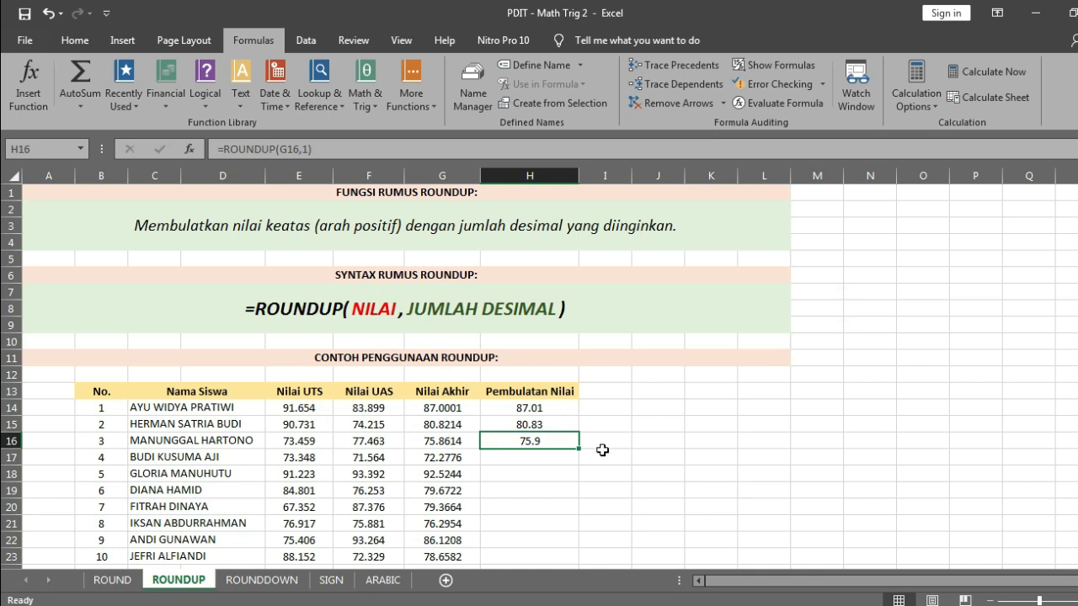
- Enter =ROUNDUP(G17,1) in H17 to round the fourth student's Nilai Akhir up to 1 decimal
click(572, 460)
click(463, 463)
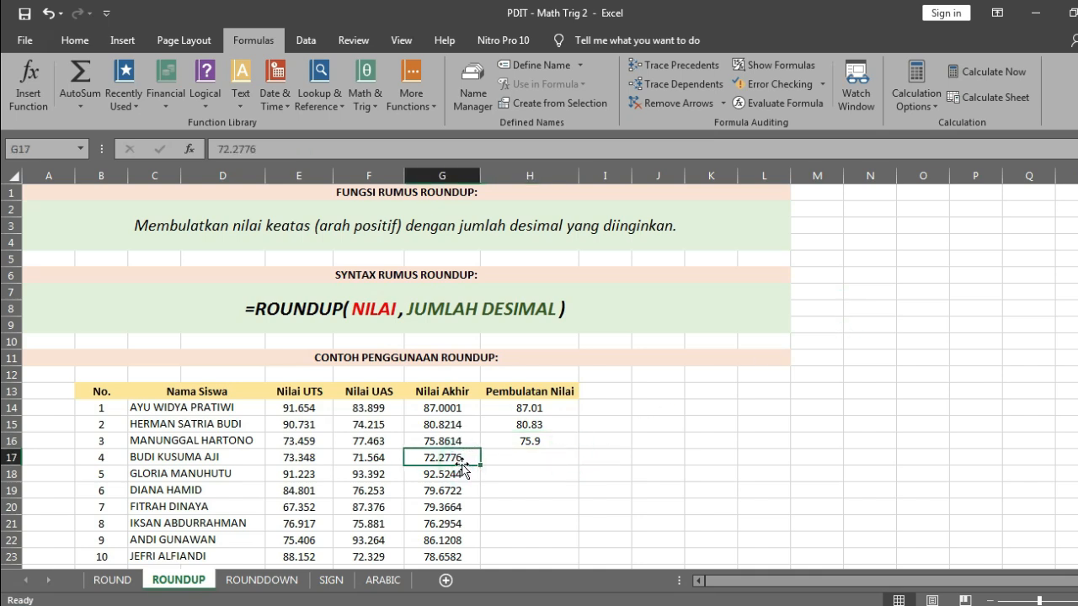
click(512, 457)
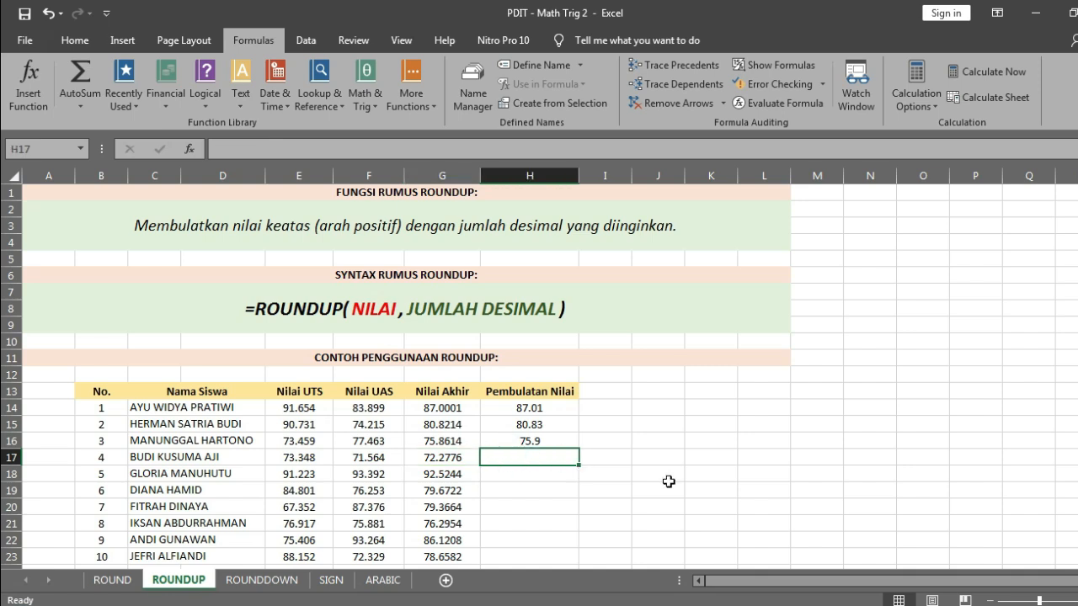
text(=)
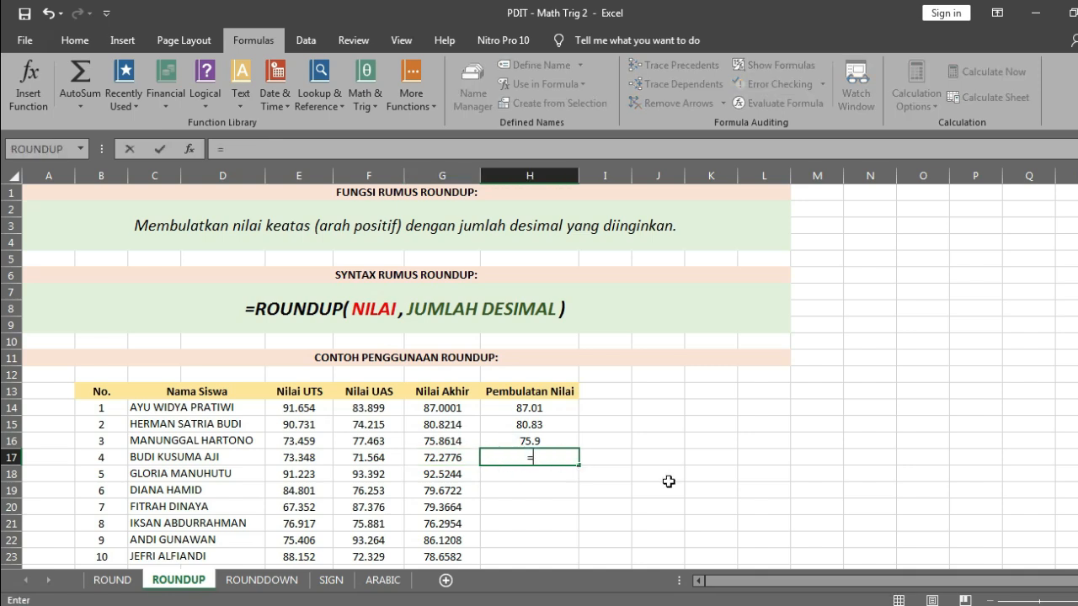
text(R)
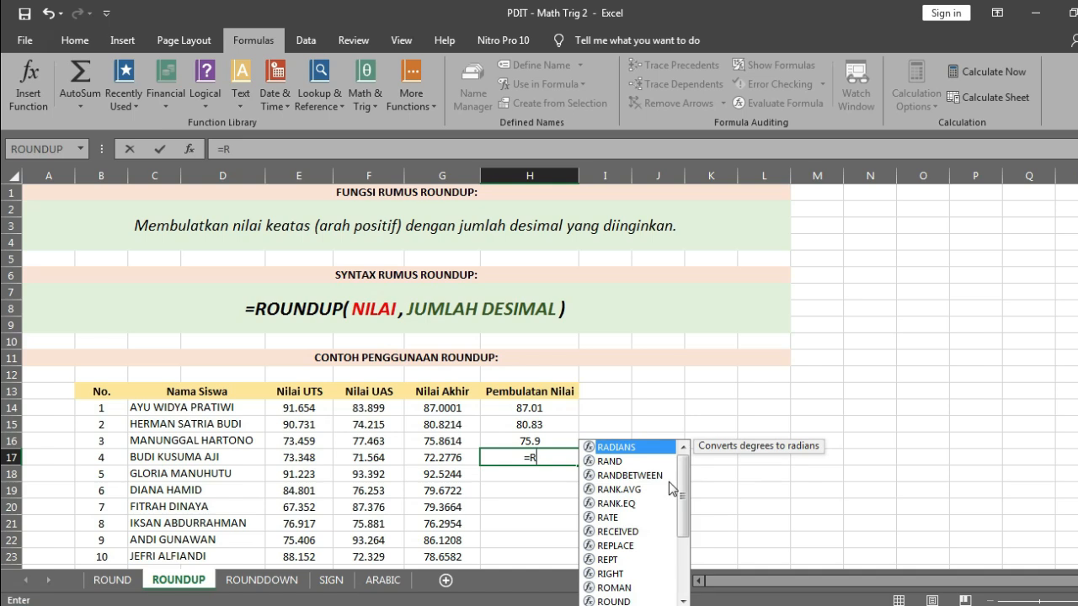
text(OUN)
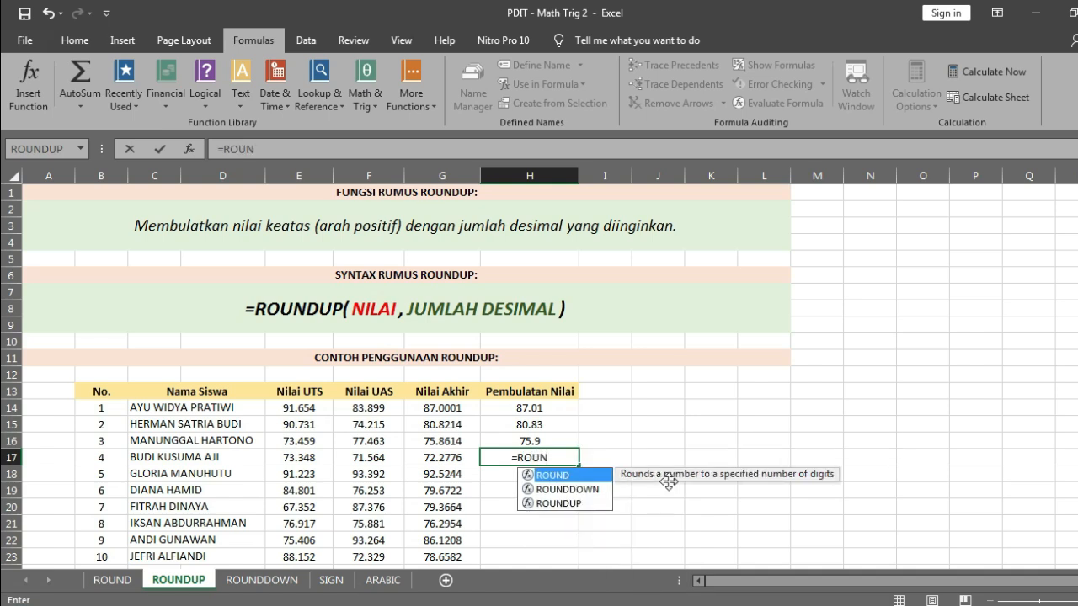
double_click(587, 505)
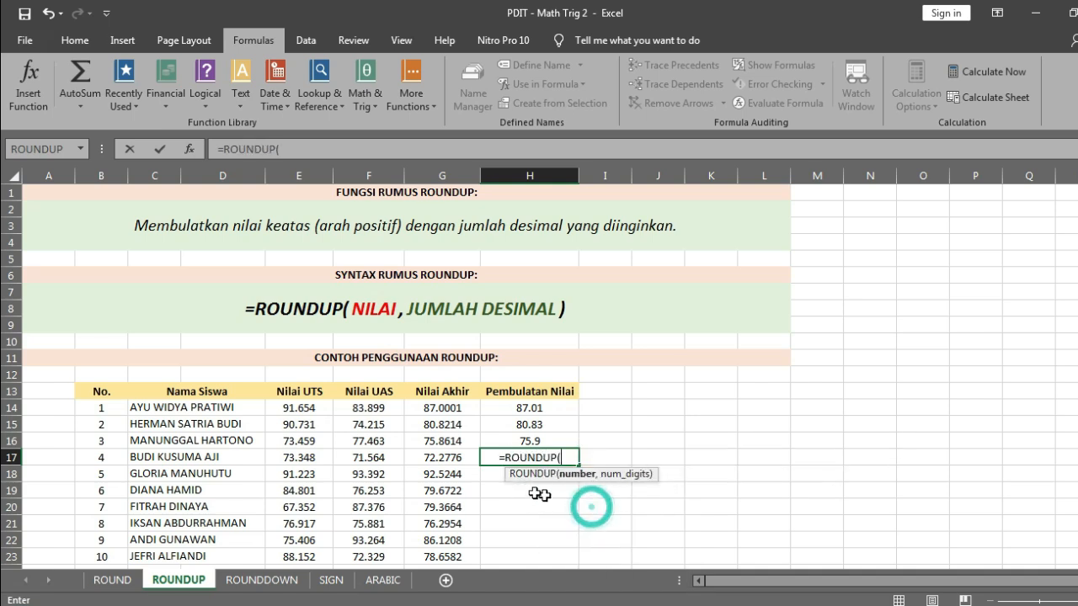
click(462, 459)
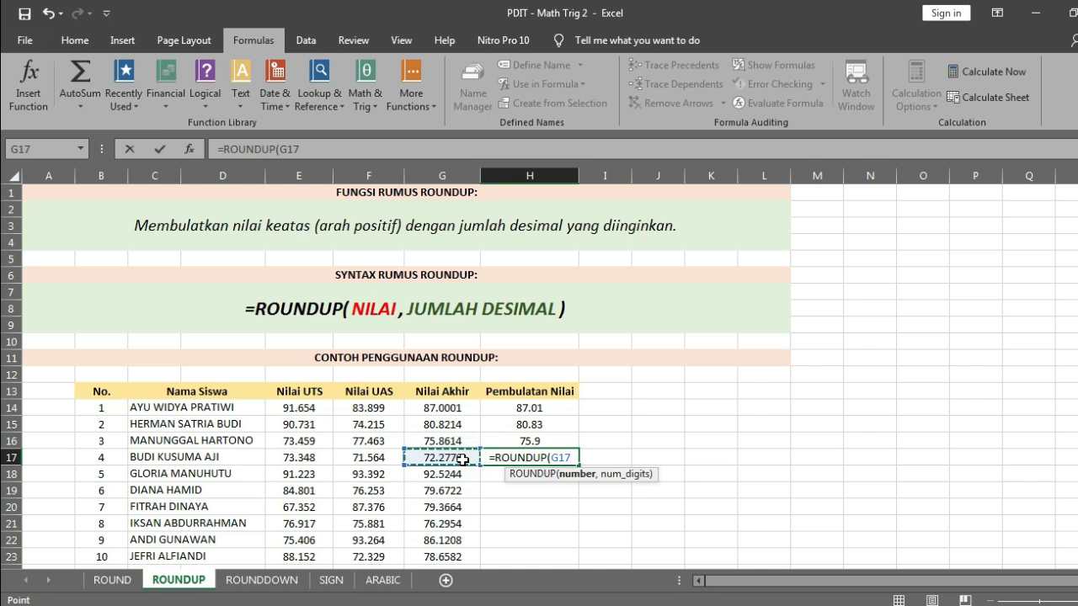
text(,1)
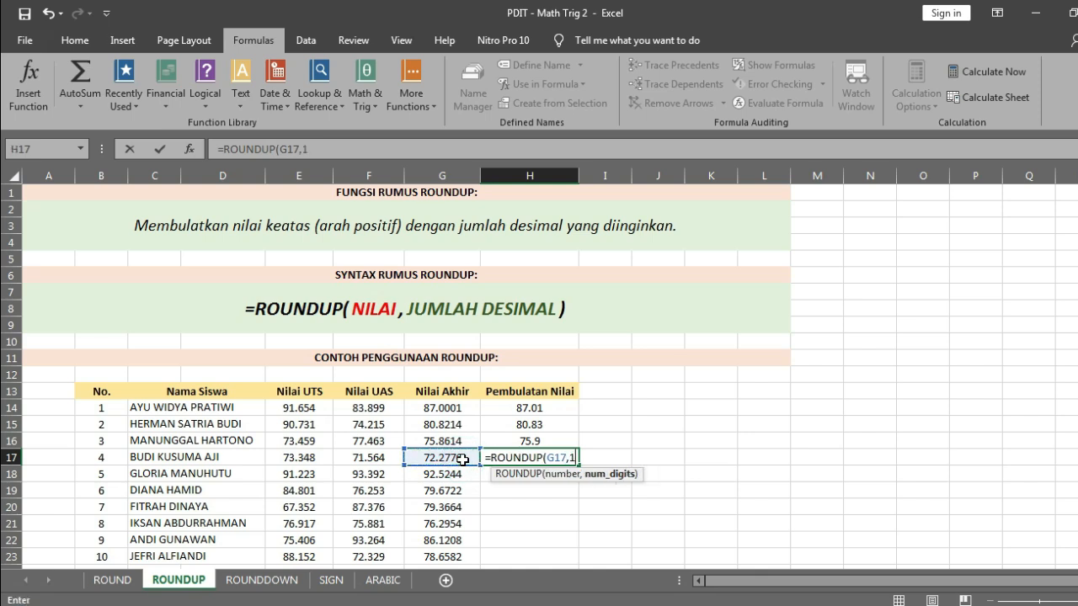
text())
key(Return)
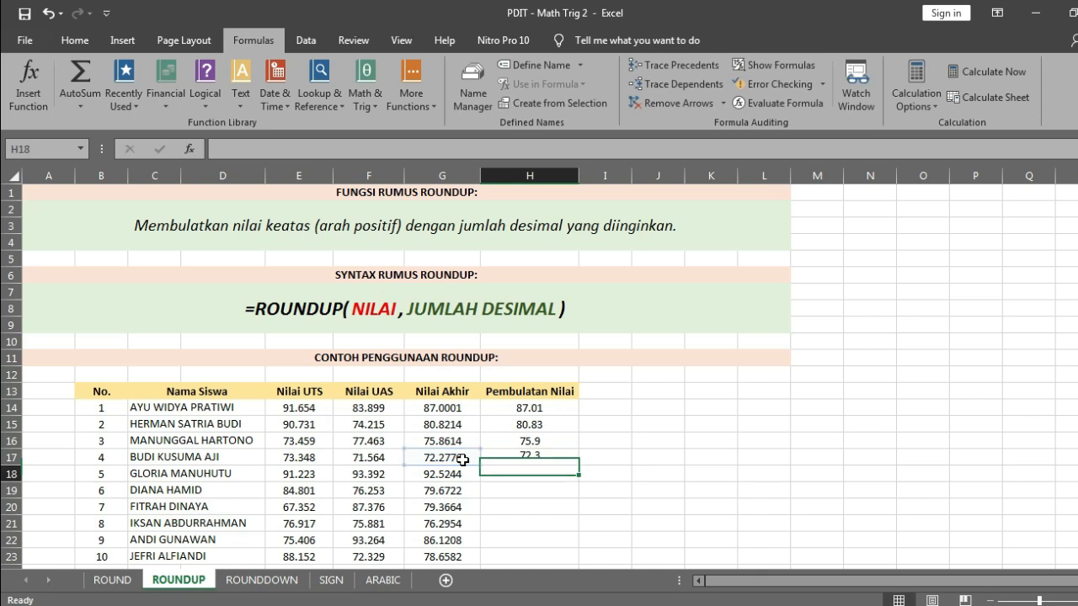
- Fill the ROUNDUP formula from H17 down to H23 for the remaining students
key(Up)
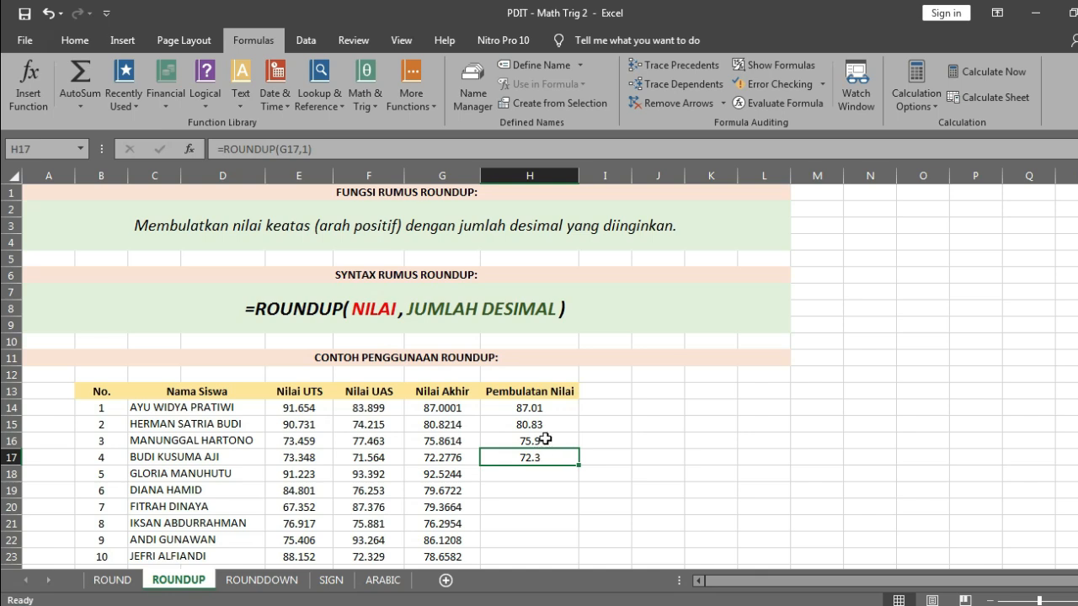
scroll(546, 447, down, 1)
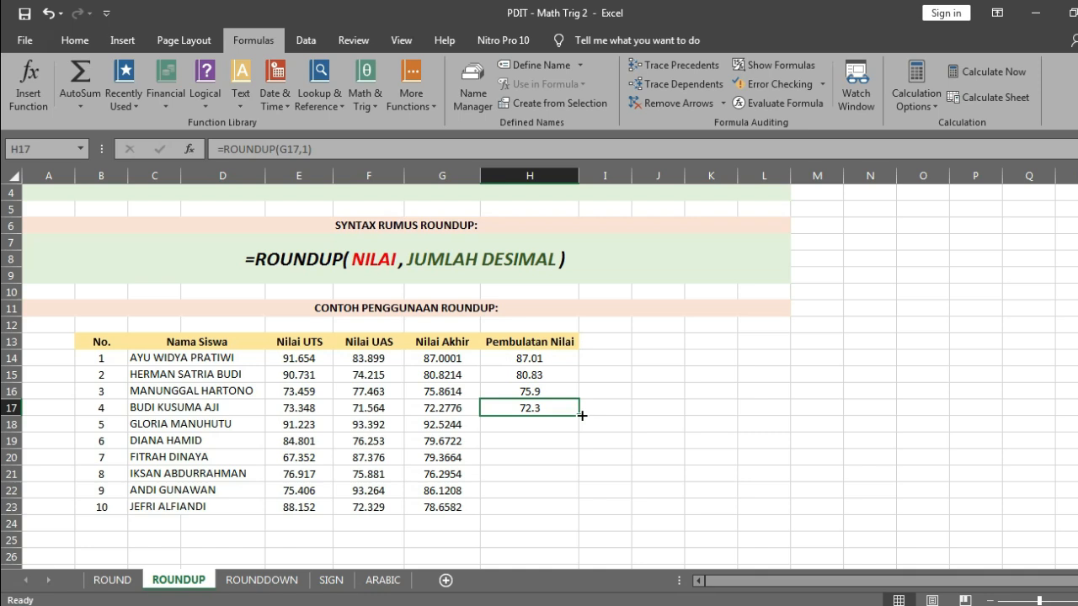
double_click(582, 415)
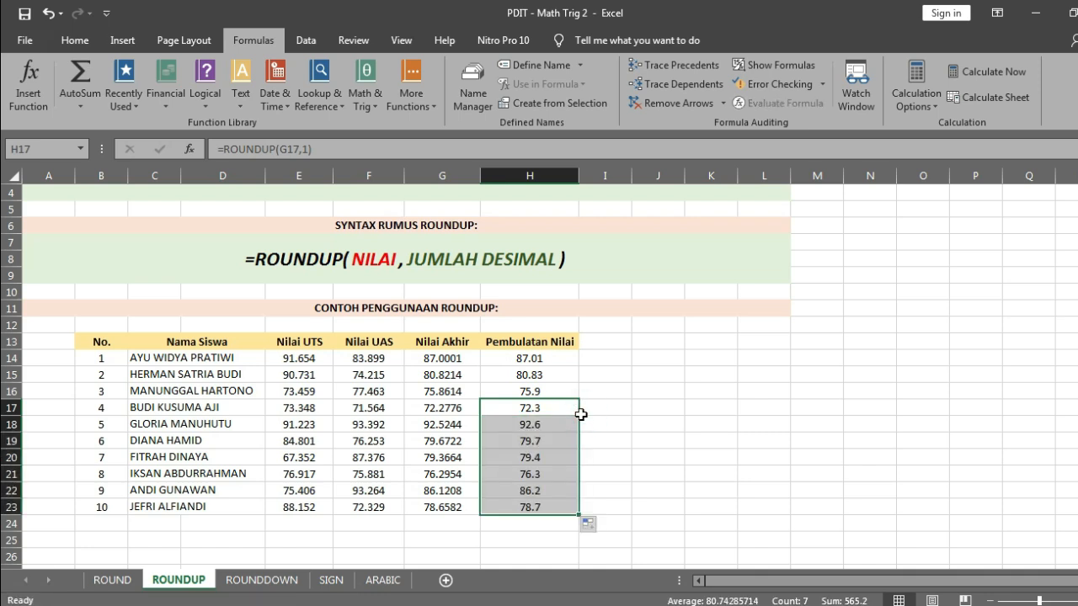
key(ctrl+z)
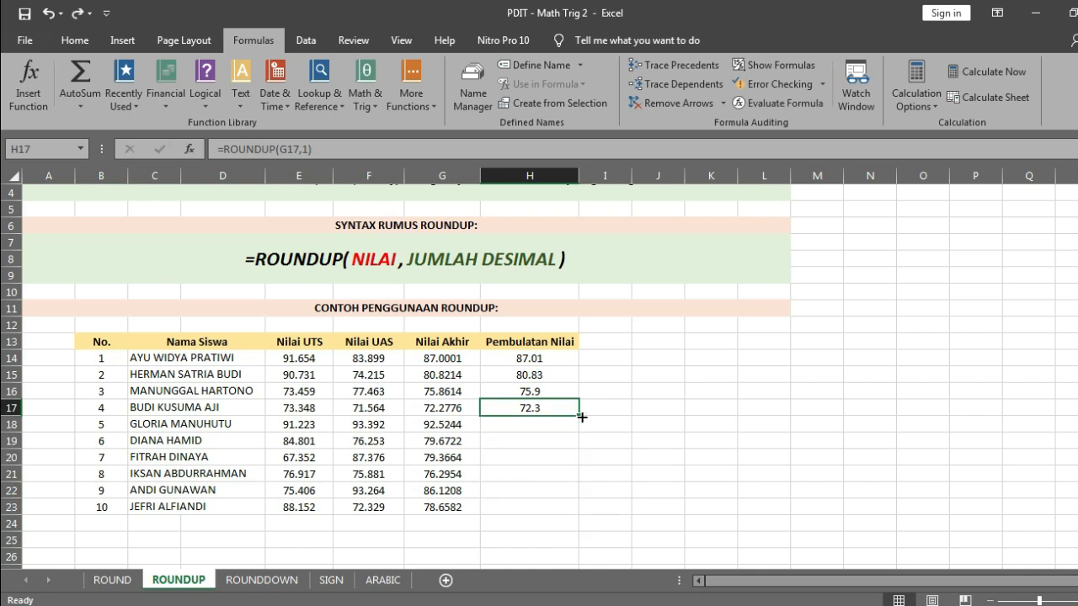
drag(582, 416, 568, 516)
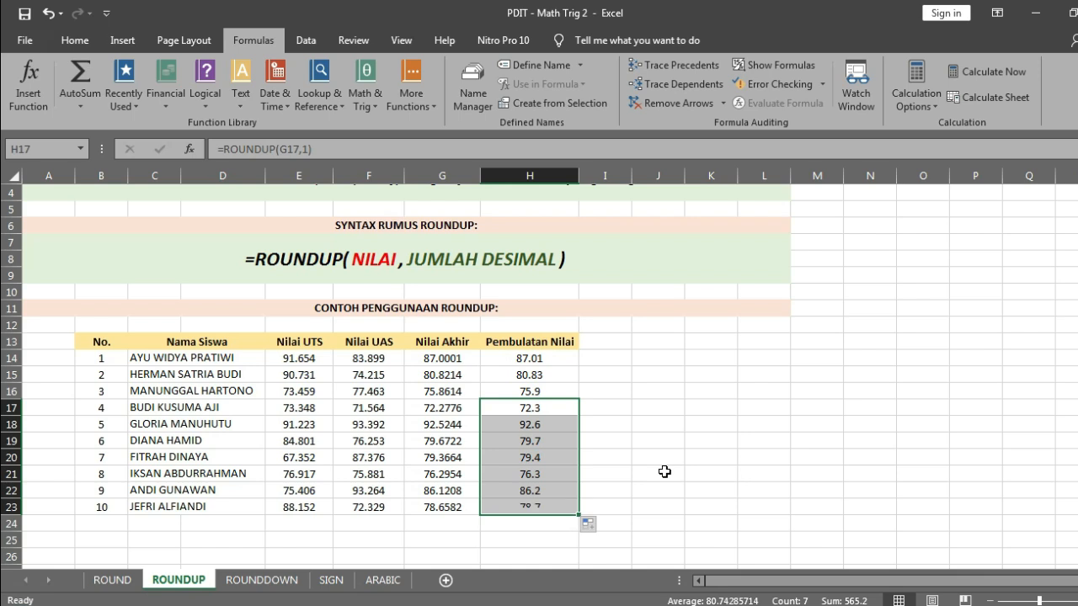
scroll(677, 462, up, 1)
click(686, 438)
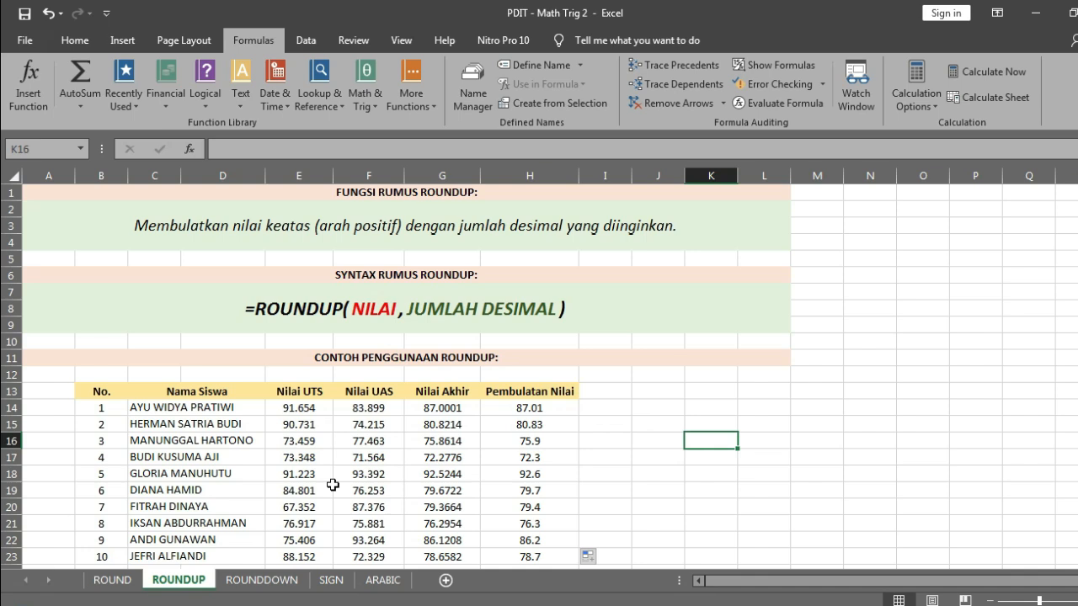
- On the ROUNDDOWN sheet, delete the word "sesuai" from the function description in A2
click(264, 581)
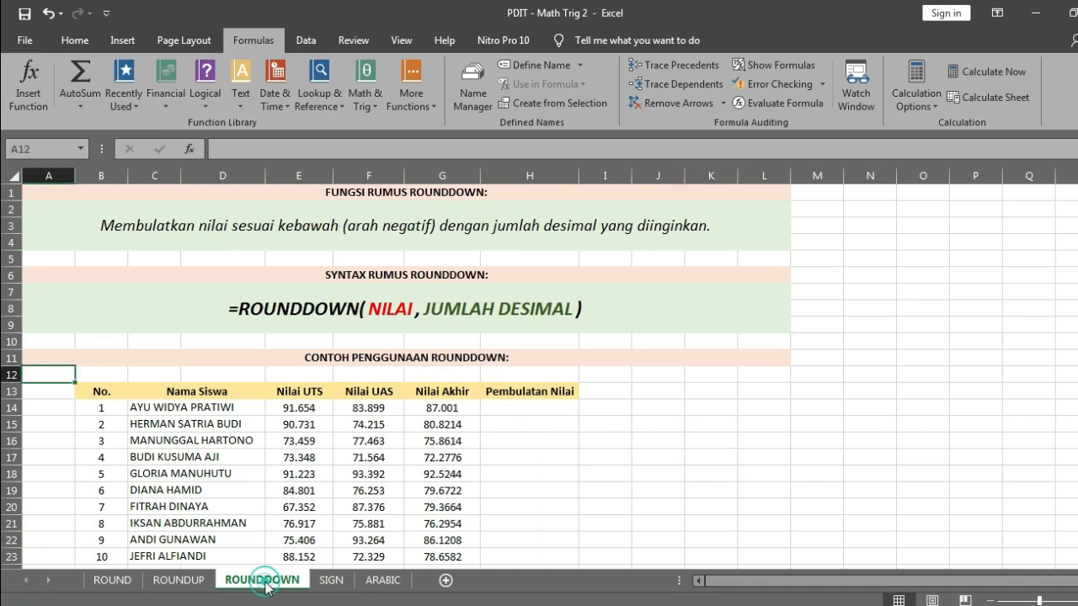
click(175, 579)
click(261, 579)
click(177, 581)
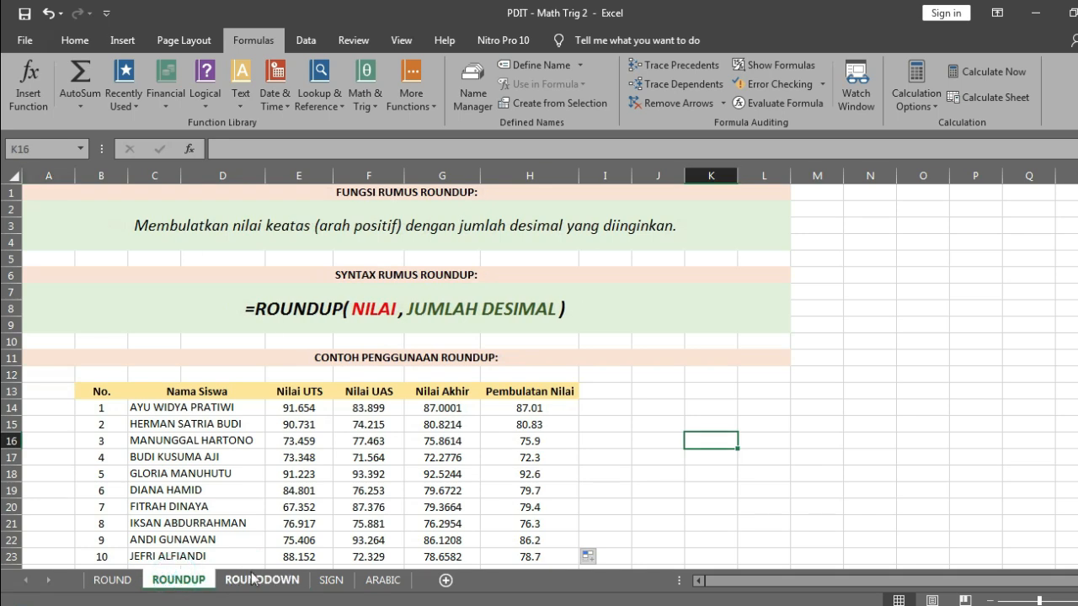
click(253, 579)
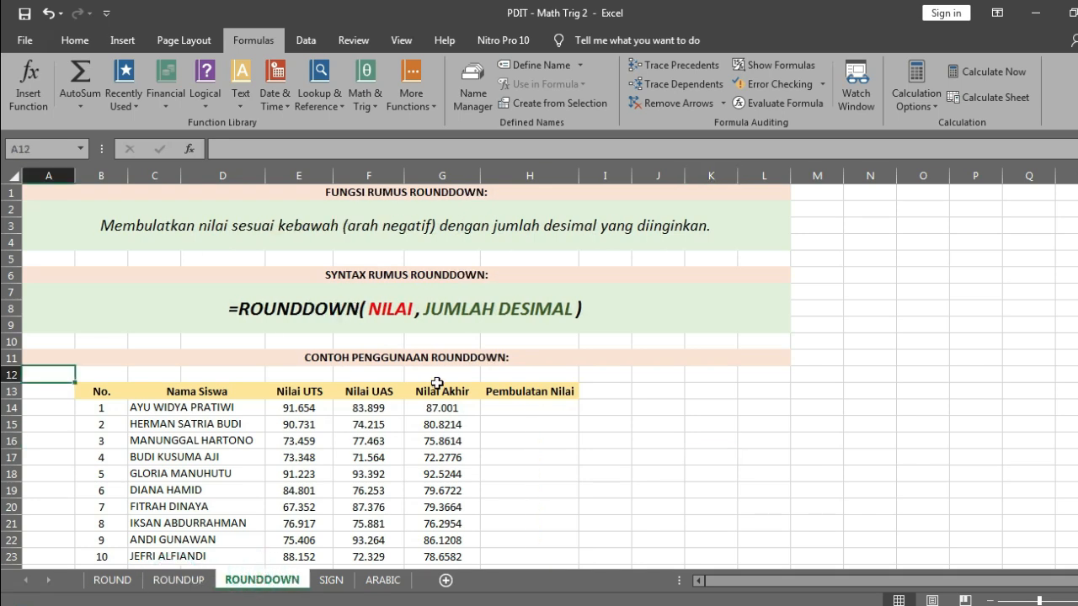
double_click(281, 227)
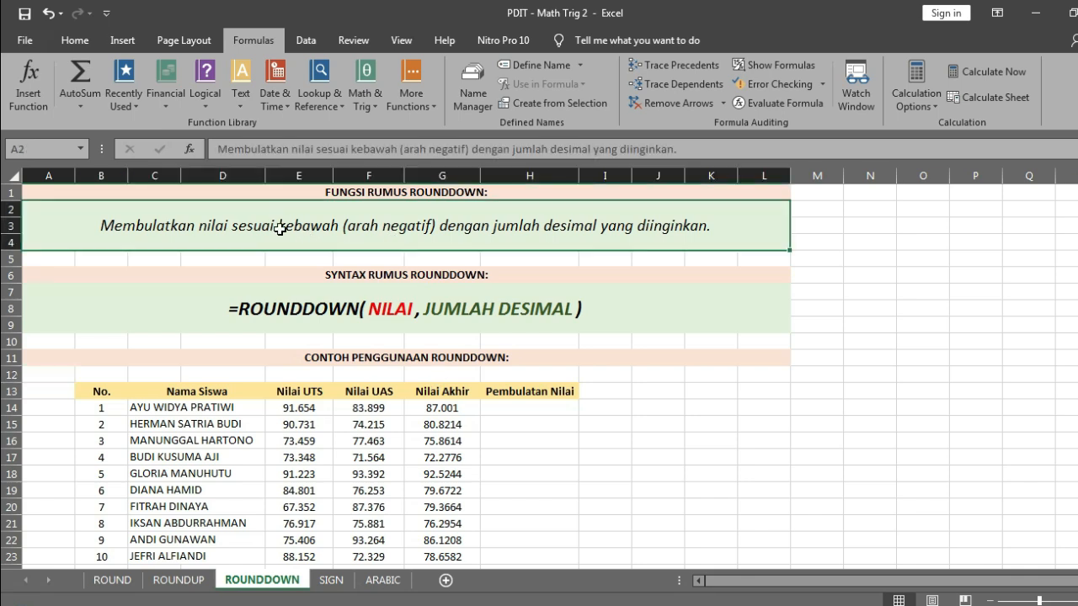
drag(280, 229, 237, 235)
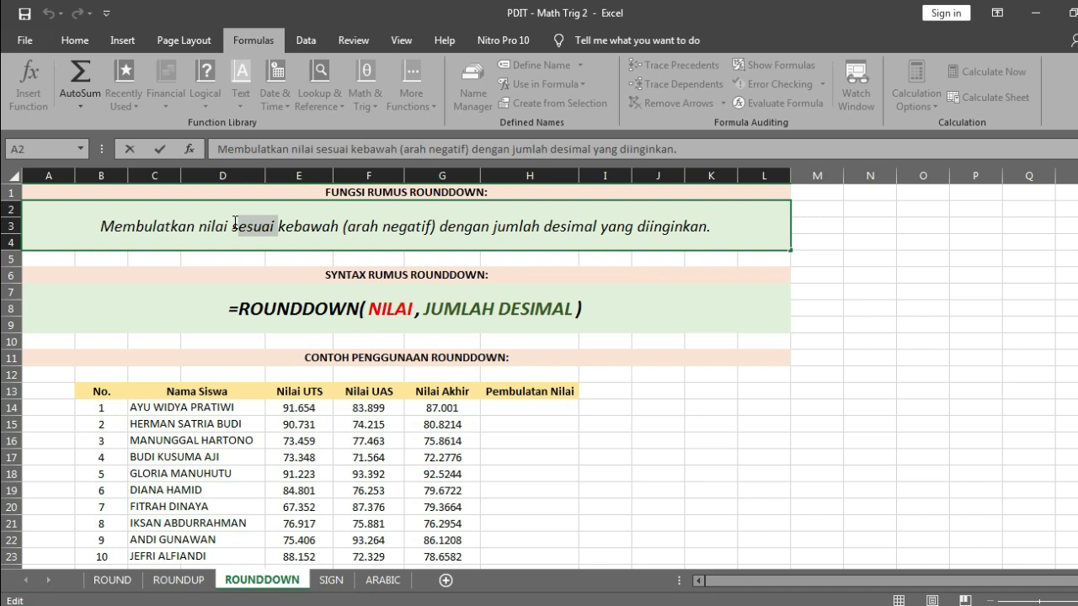
key(BackSpace)
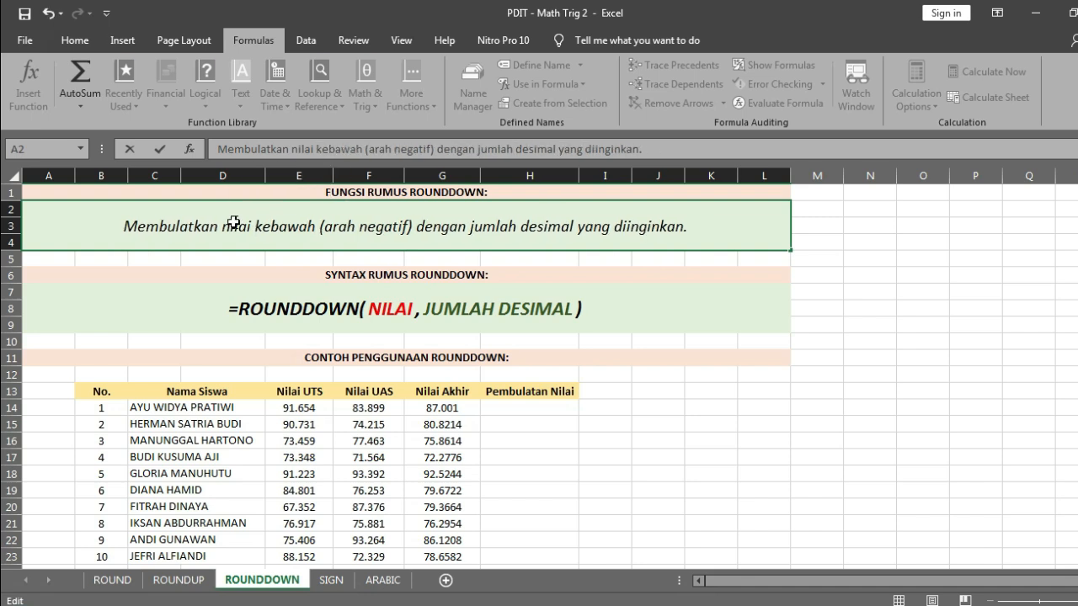
key(Return)
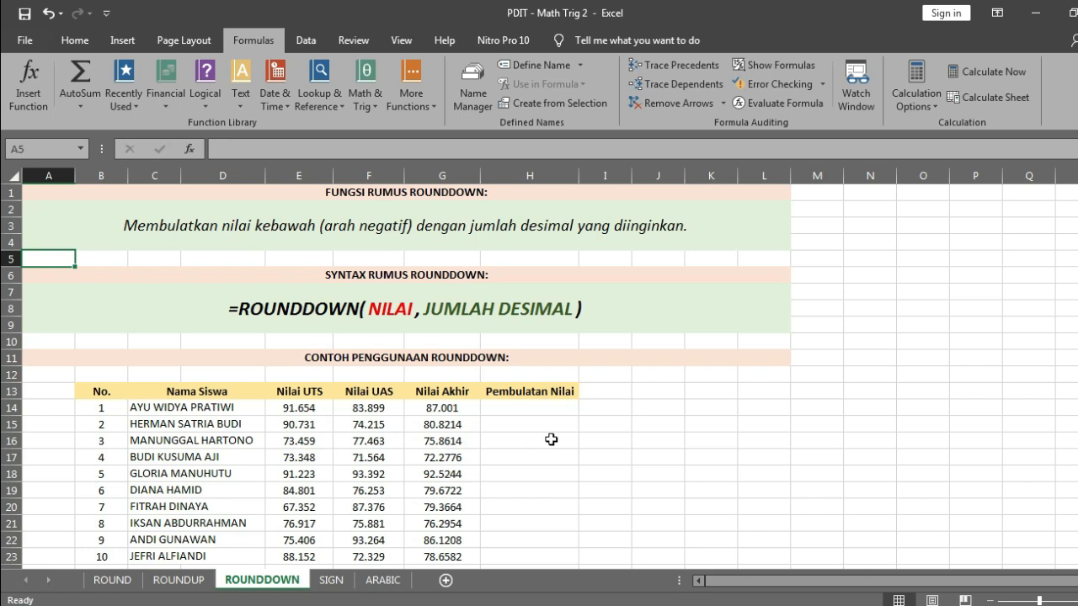
- Change the first student's Nilai Akhir in G14 of the ROUNDDOWN sheet to 87.0001
click(644, 309)
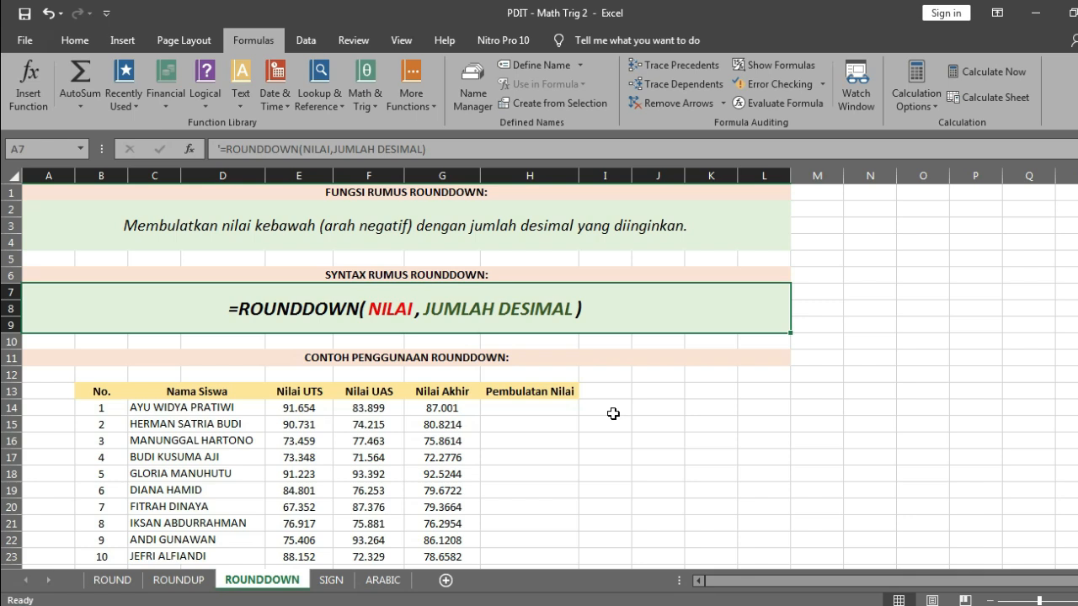
click(442, 408)
double_click(442, 407)
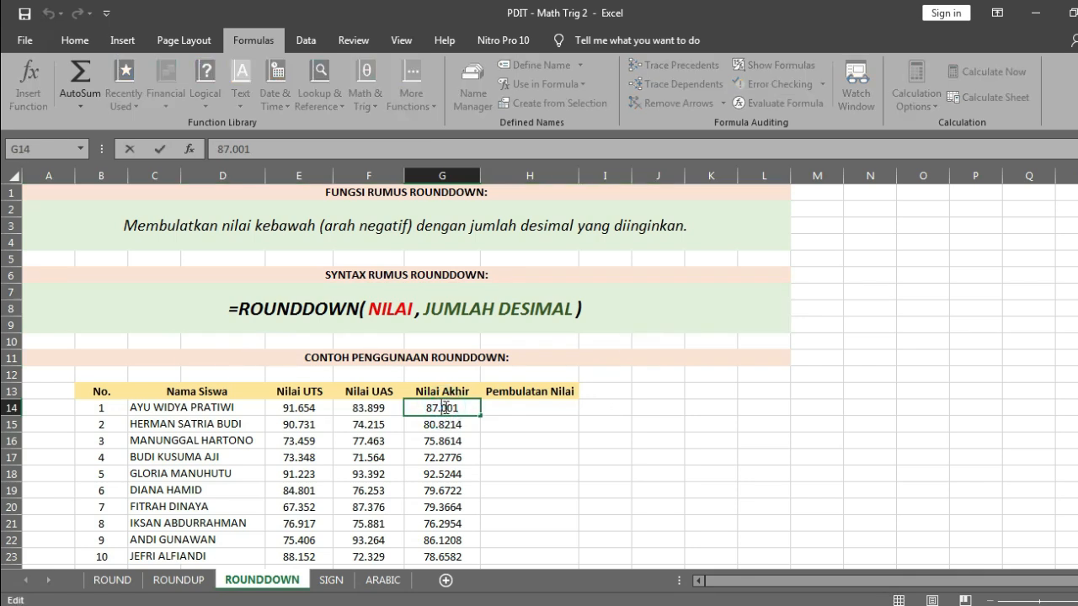
text(0)
key(Return)
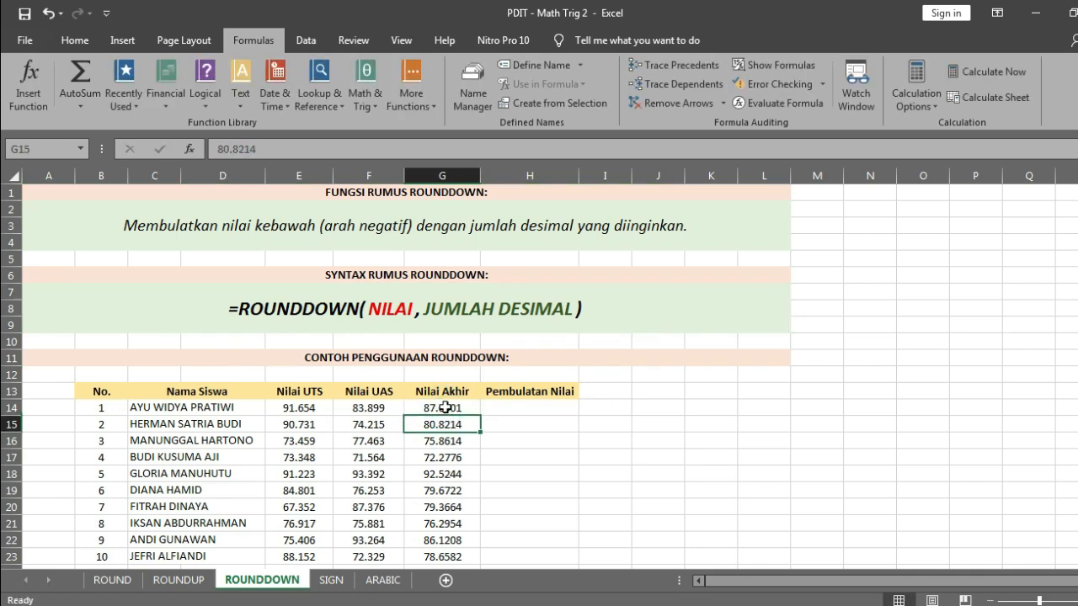
- Enter =ROUNDDOWN(G14,2) in H14 to round the first student's Nilai Akhir down to 2 decimals
click(443, 408)
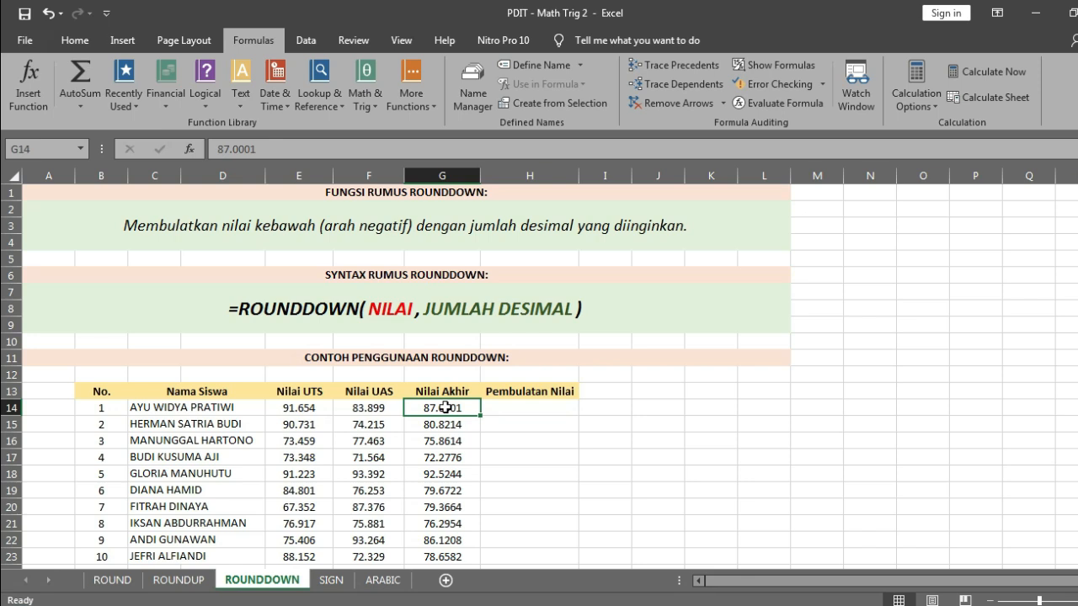
key(Right)
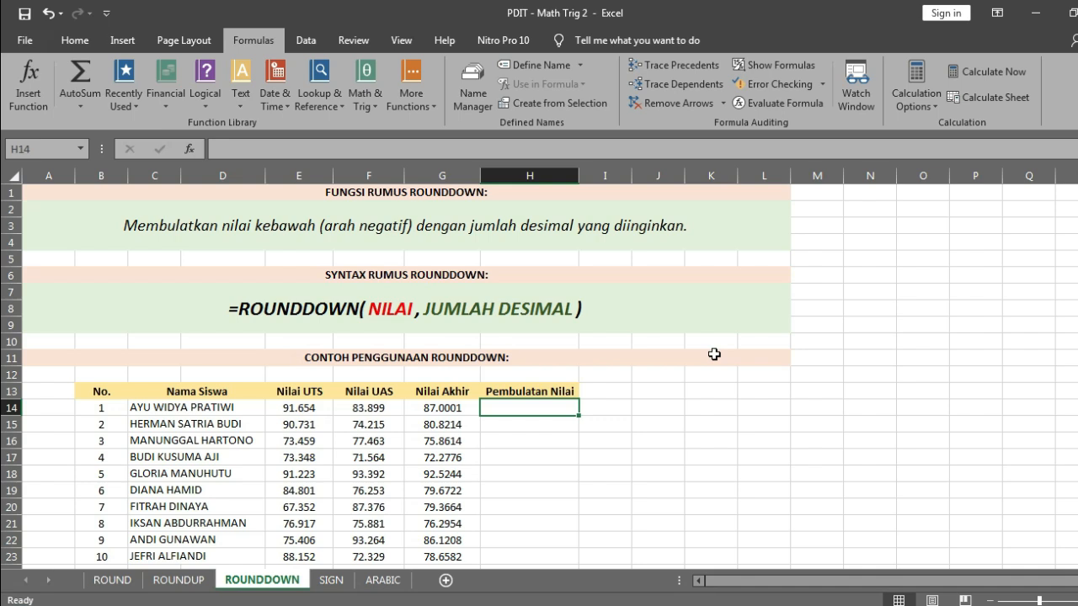
text(=ROUND)
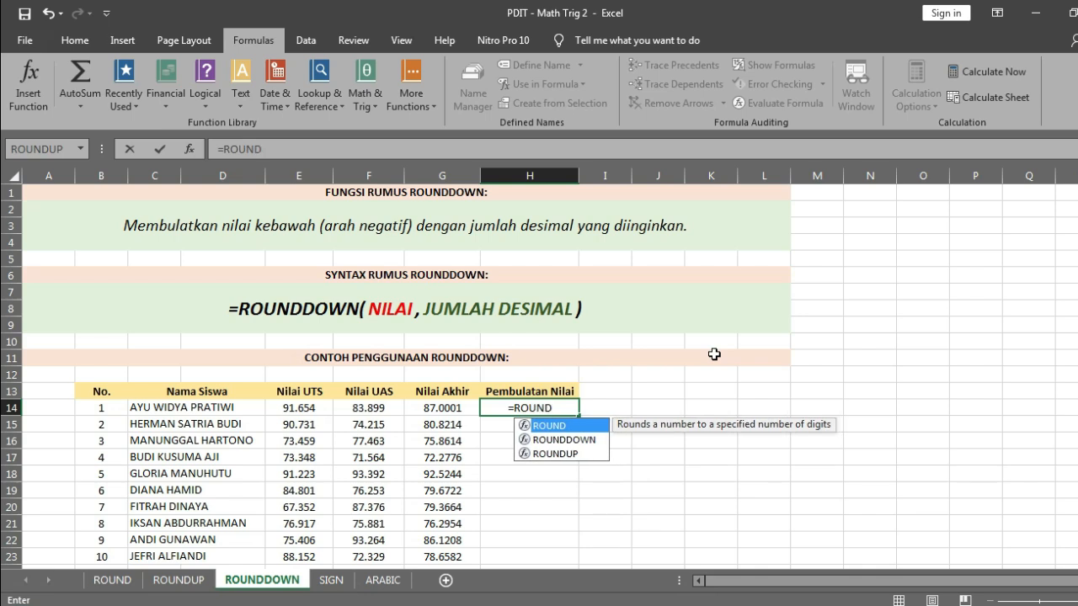
double_click(597, 447)
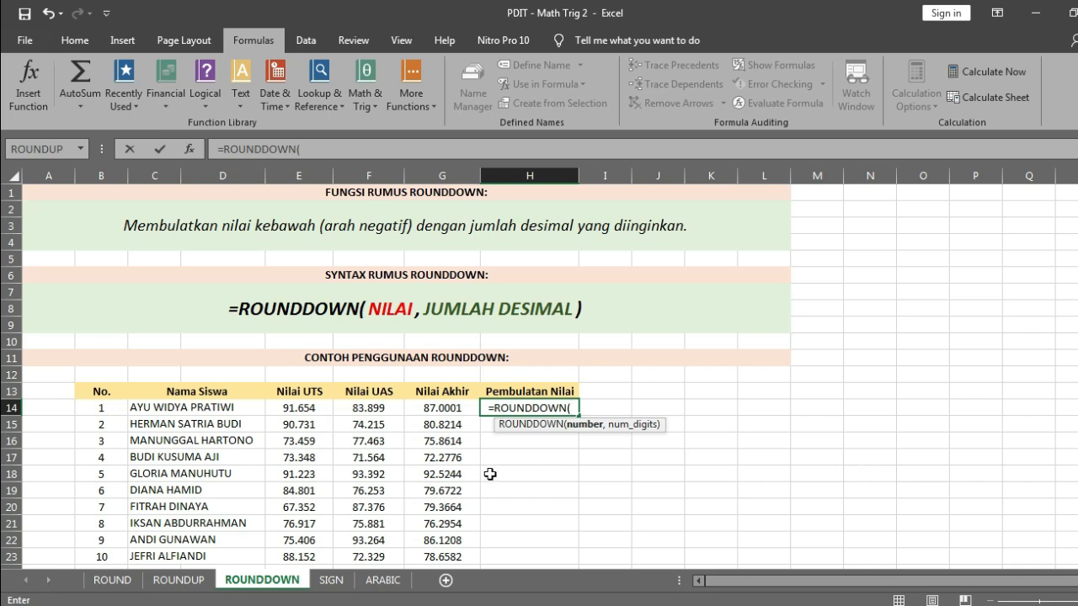
click(444, 408)
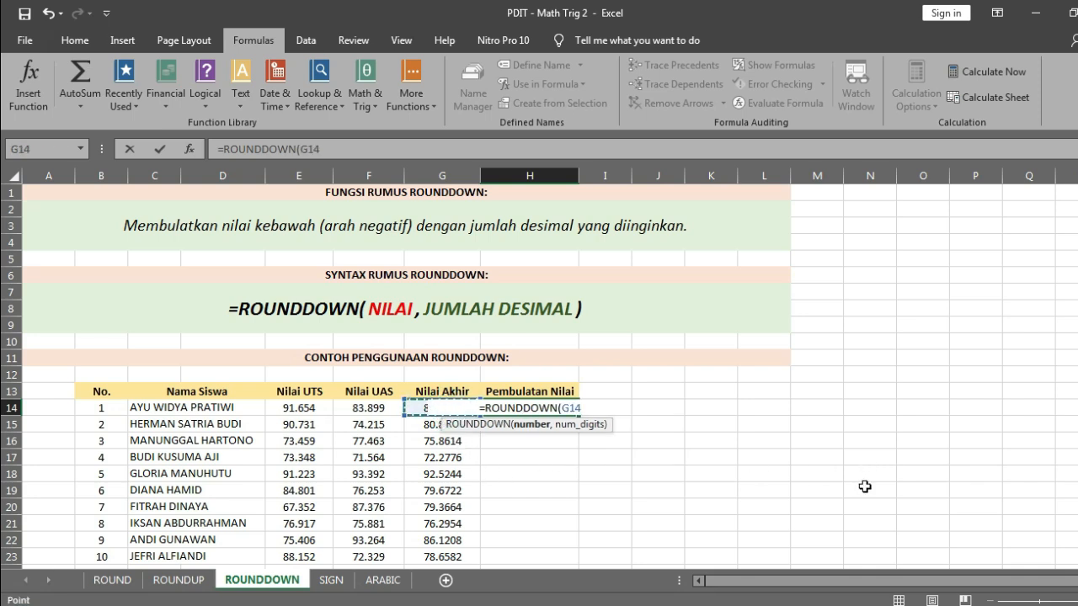
text(,2)
key(Return)
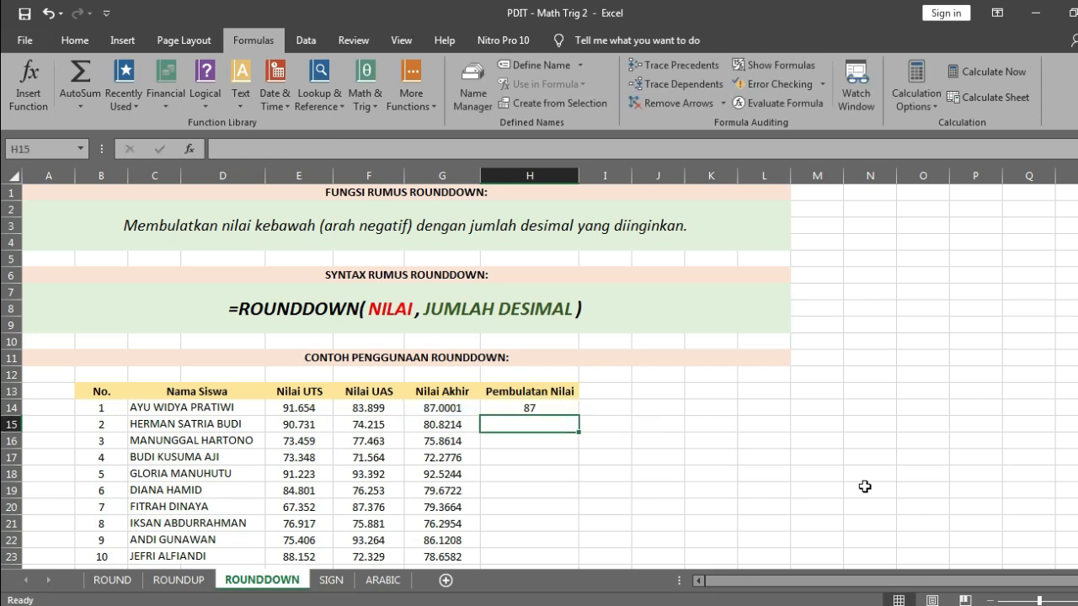
click(524, 408)
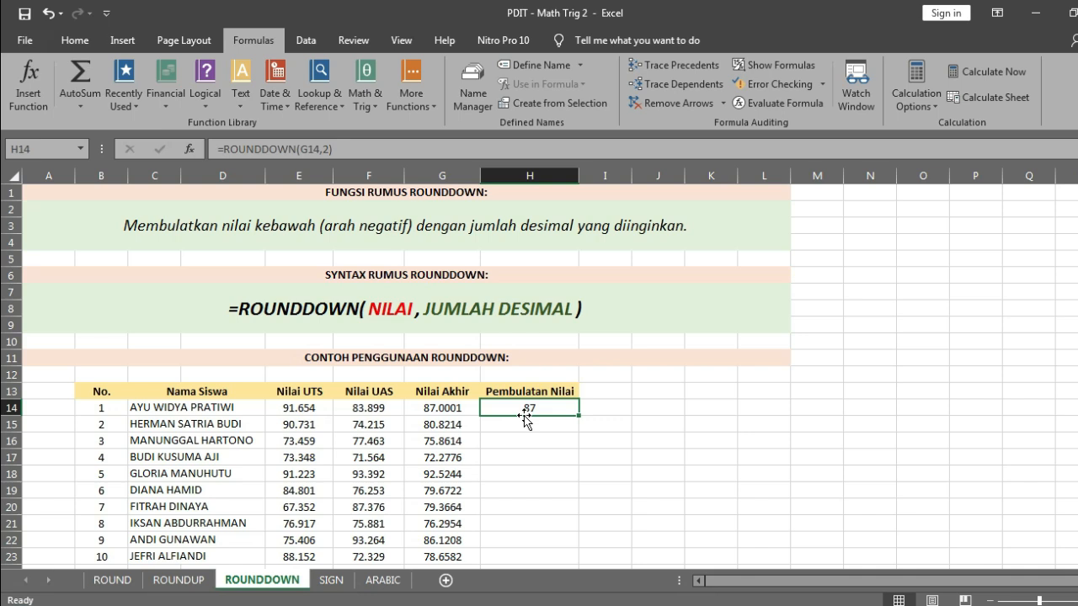
- Enter =ROUNDDOWN(G15,2) in H15 to round the second student's Nilai Akhir down to 2 decimals
click(552, 422)
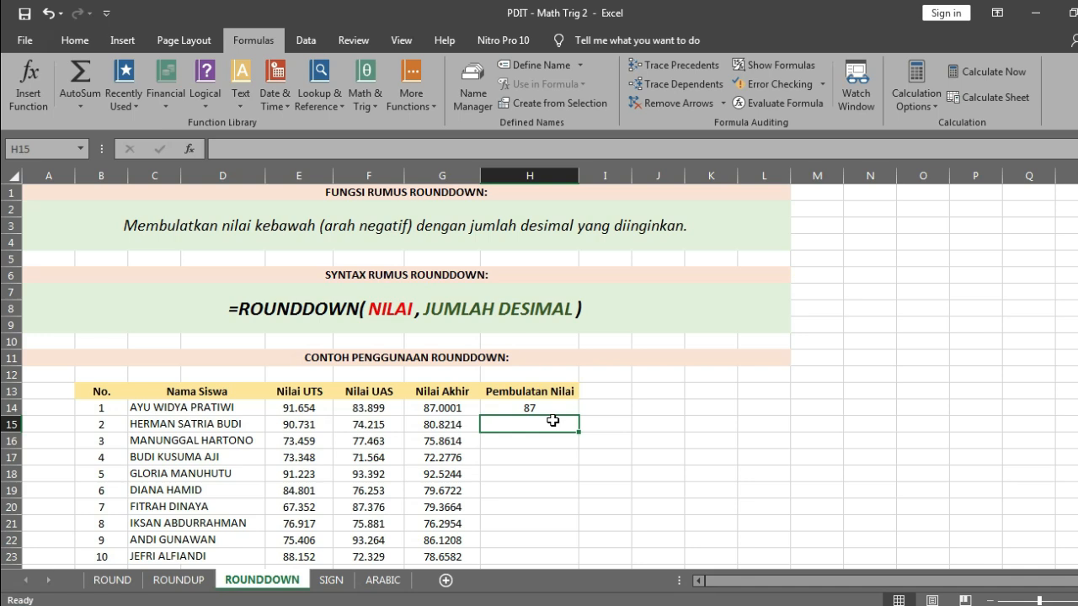
text(=ROUN)
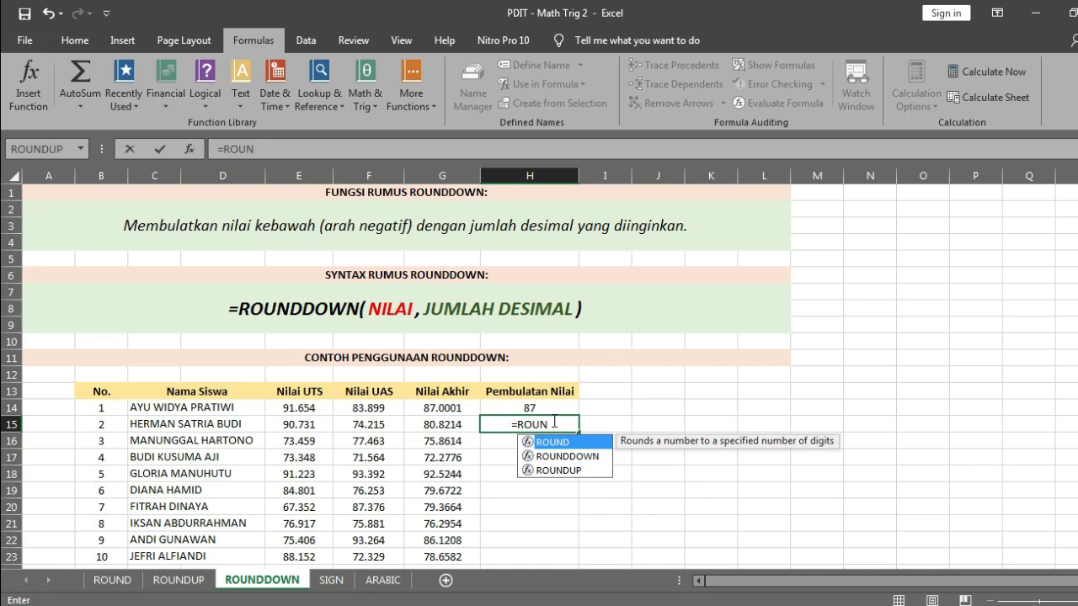
double_click(594, 456)
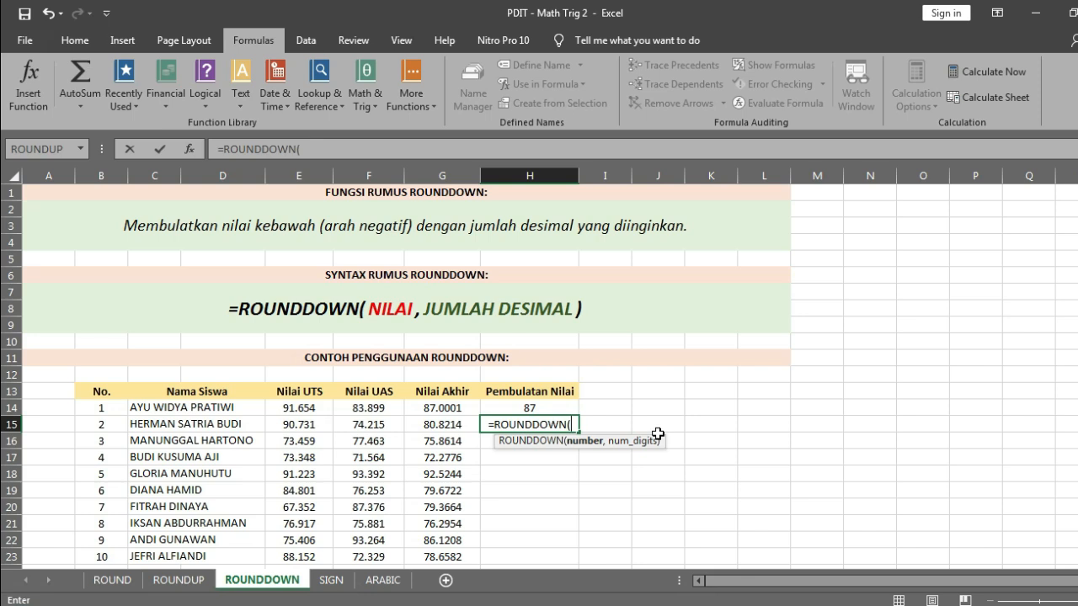
click(444, 423)
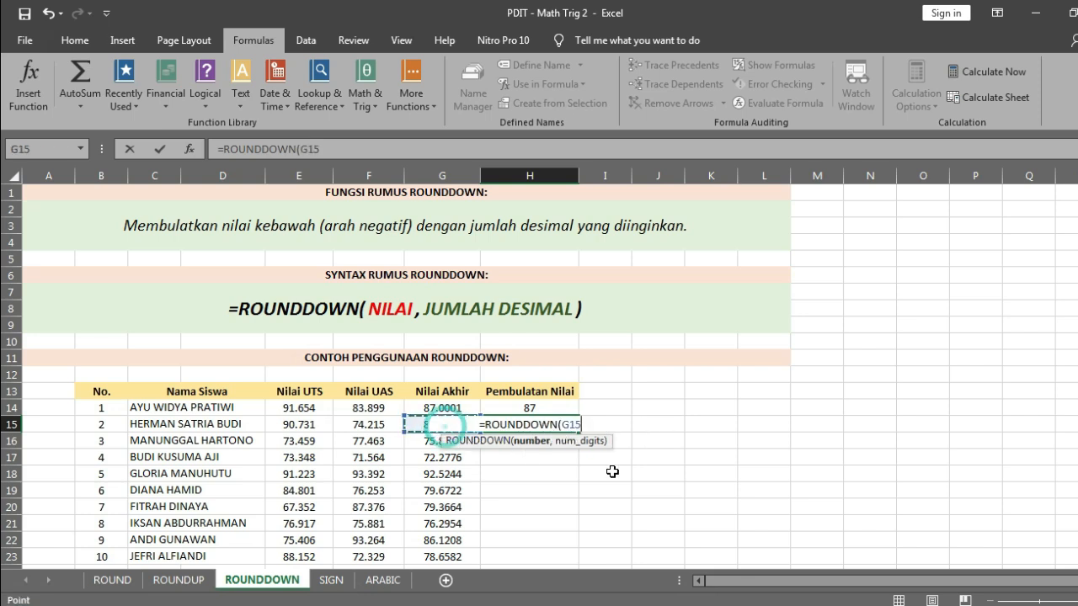
text(,2))
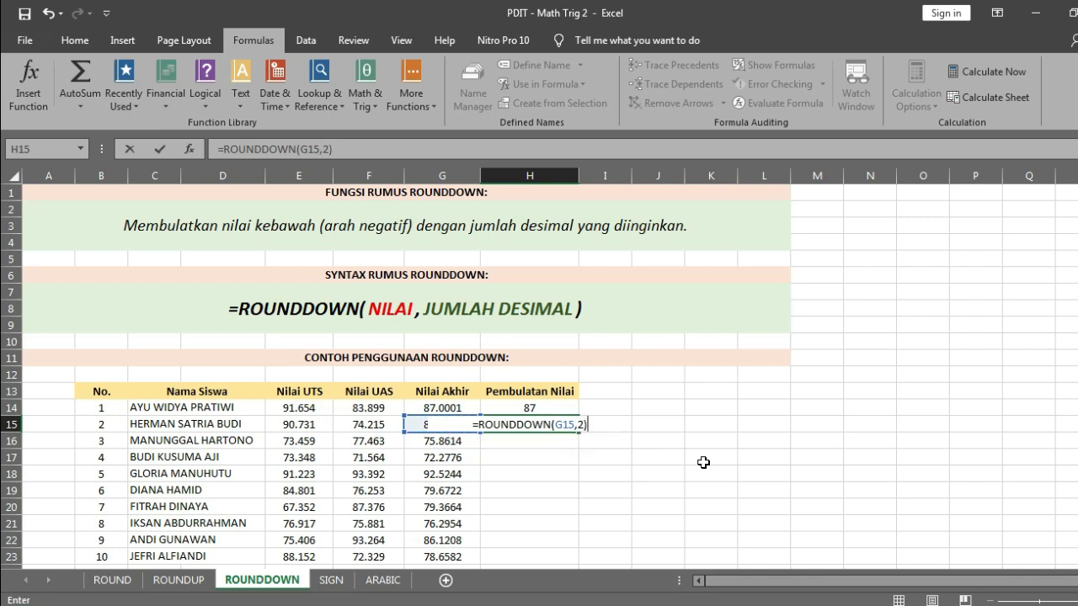
key(Return)
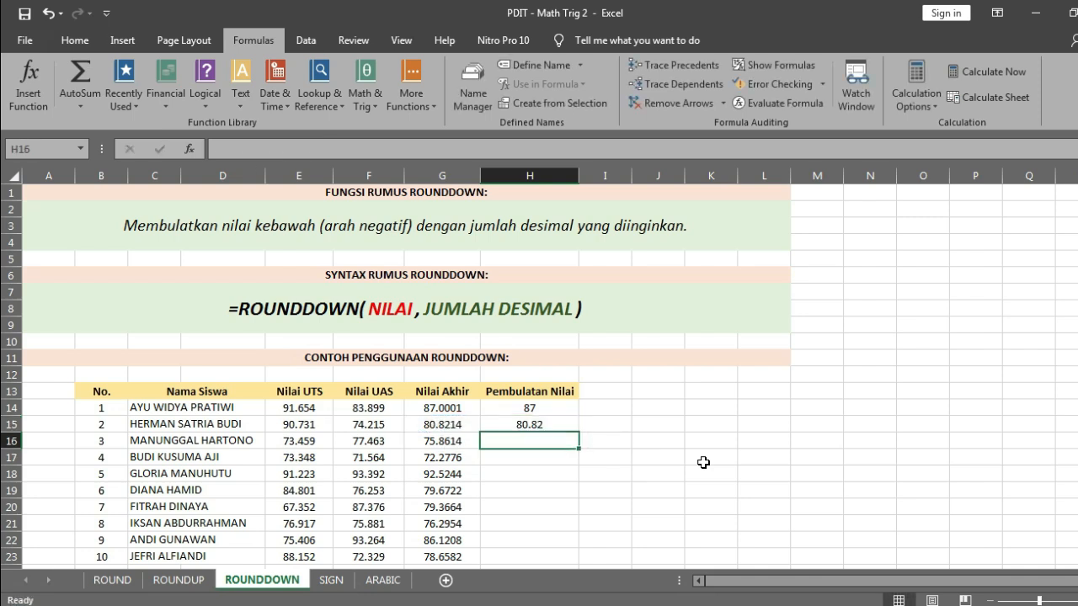
- Compare the second student's Pembulatan Nilai in H15 and its Nilai Akhir between the ROUNDUP and ROUNDDOWN sheets
click(188, 581)
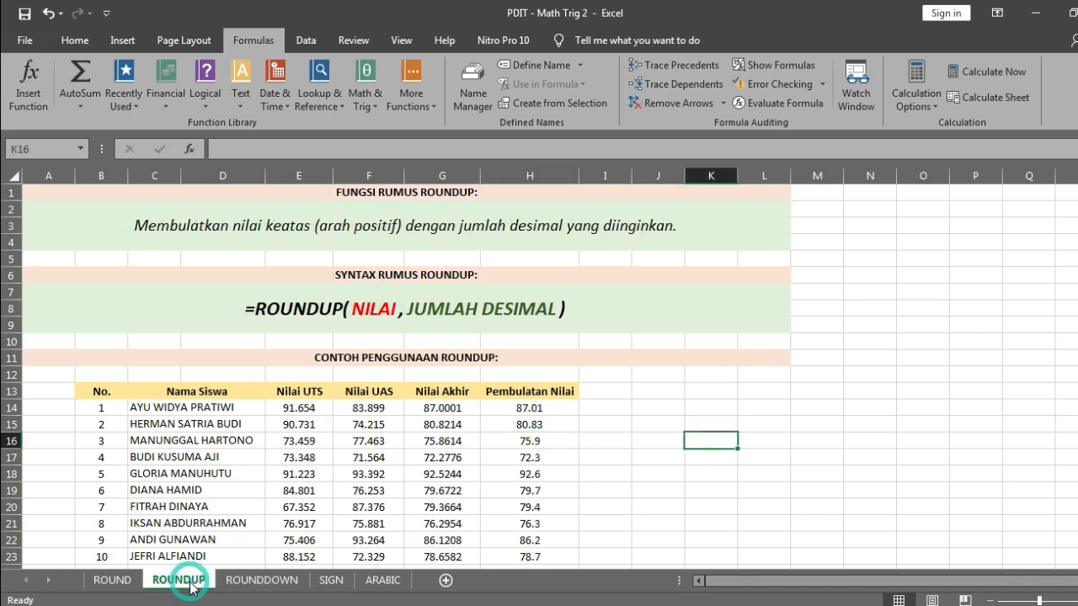
click(522, 426)
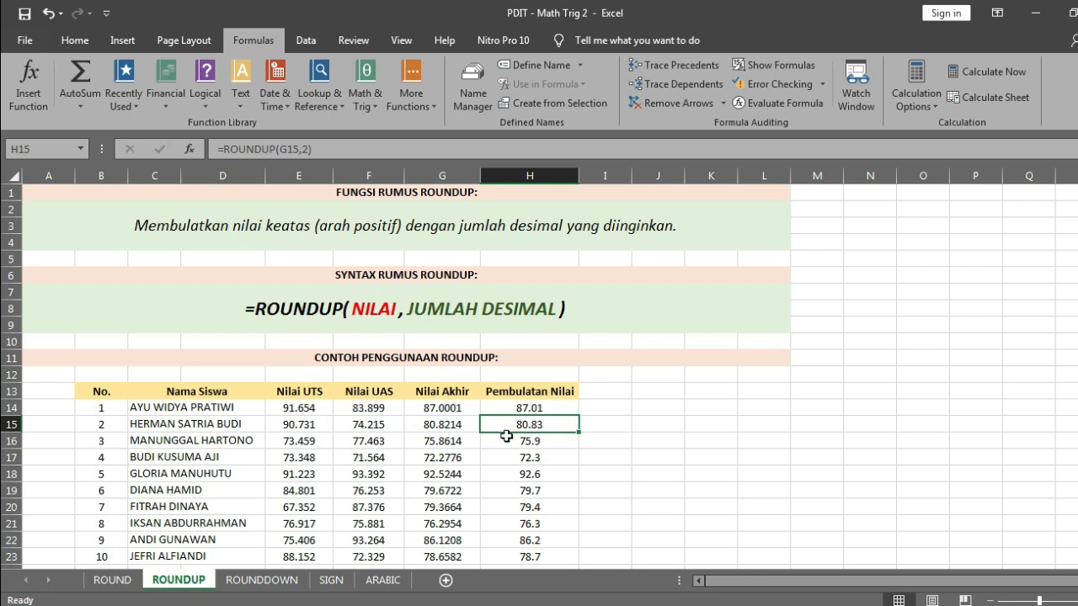
click(255, 583)
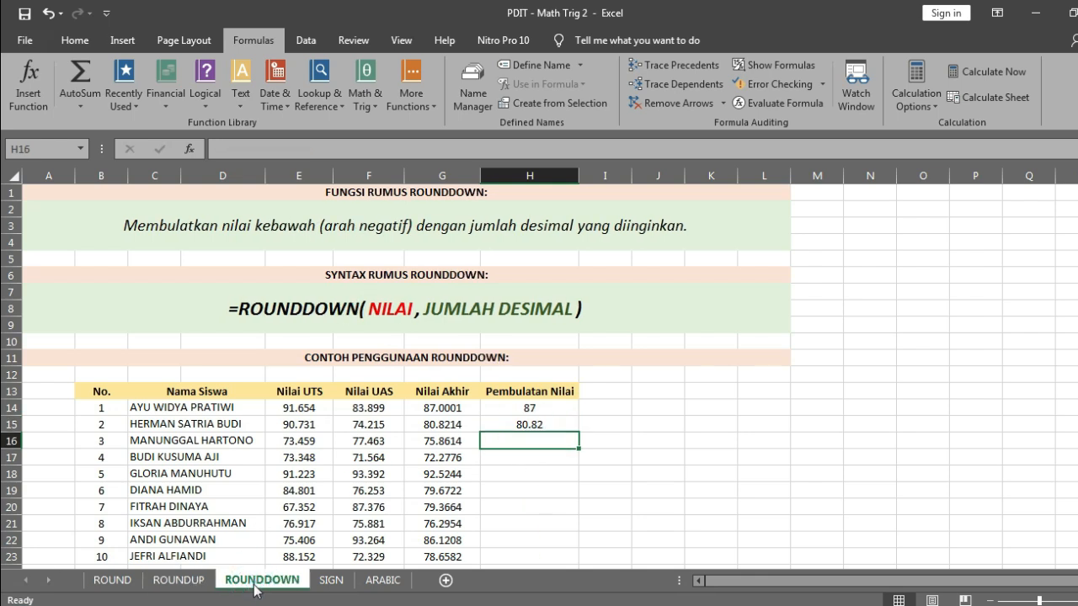
click(192, 583)
click(249, 583)
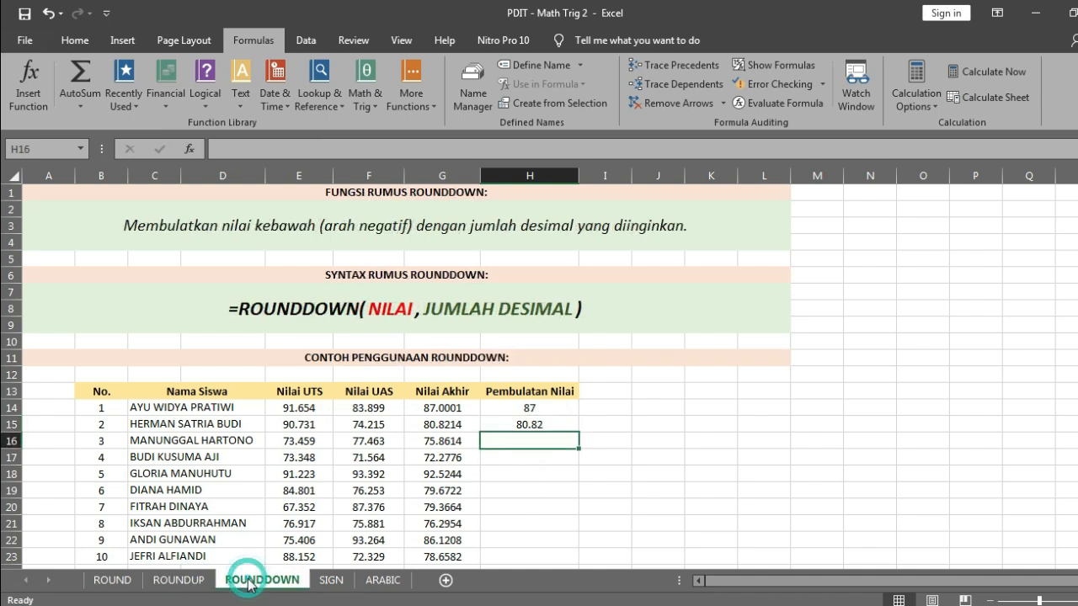
click(559, 424)
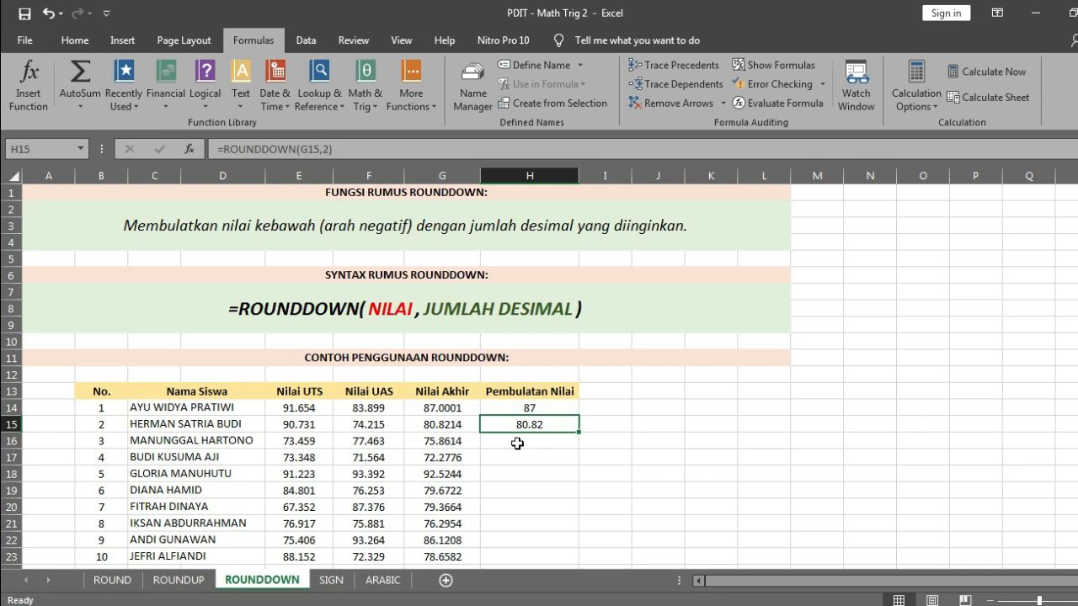
click(192, 578)
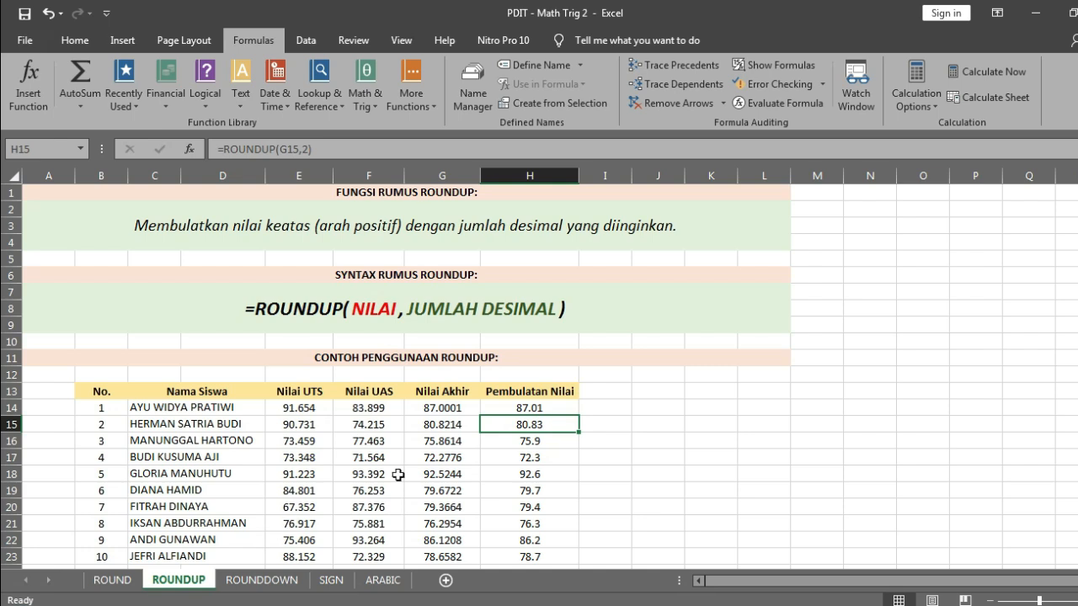
click(443, 428)
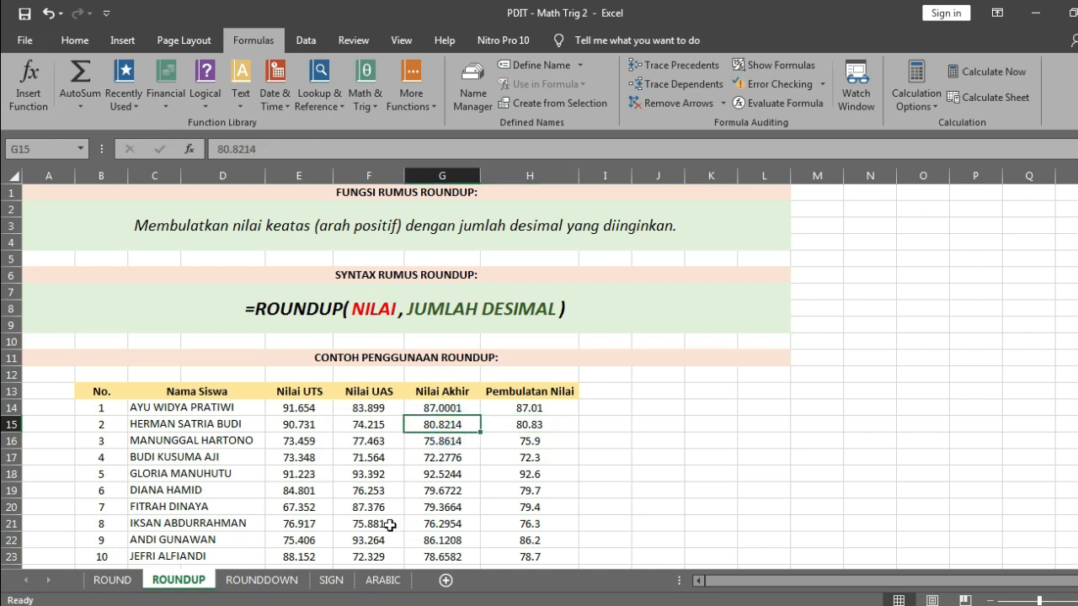
click(286, 580)
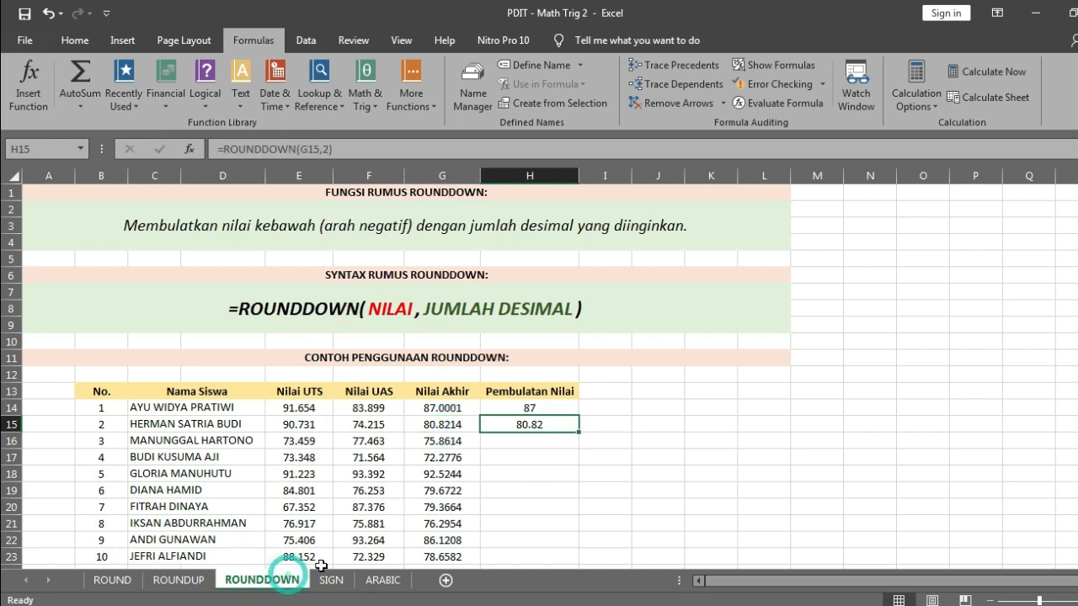
- Insert the ROUNDDOWN function from the Math & Trig category into H16 for the third student
click(555, 438)
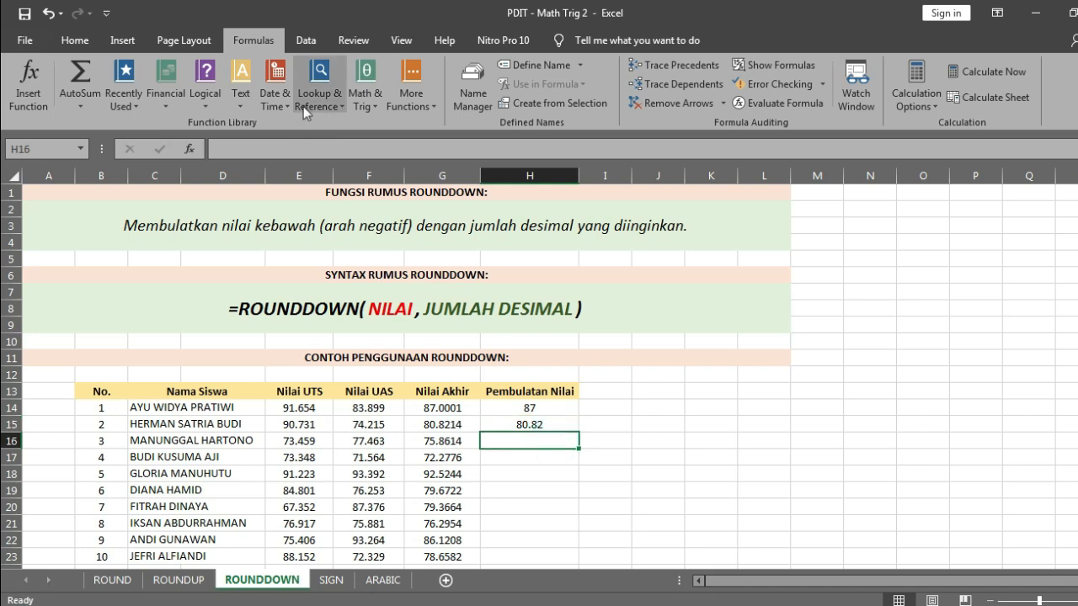
click(375, 89)
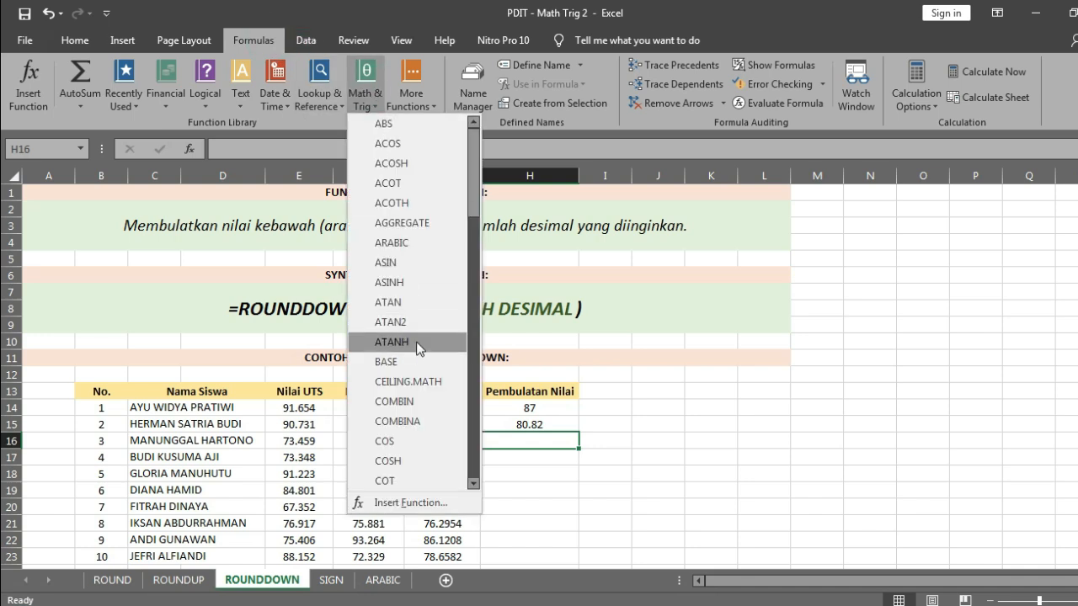
scroll(417, 345, down, 5)
scroll(396, 395, down, 12)
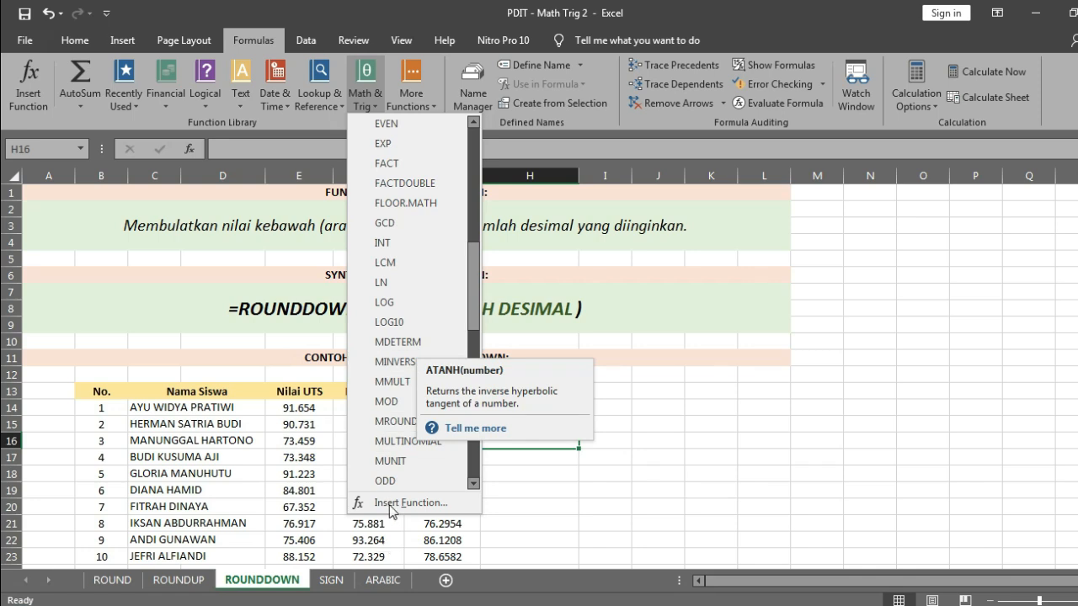
scroll(387, 398, down, 2)
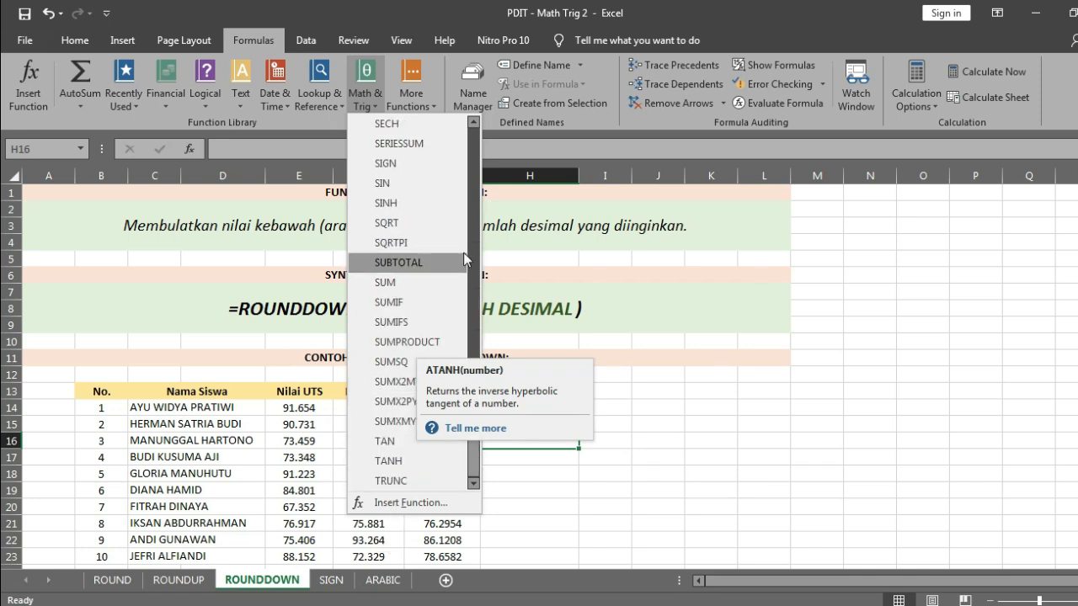
scroll(473, 219, up, 1)
scroll(473, 219, up, 1)
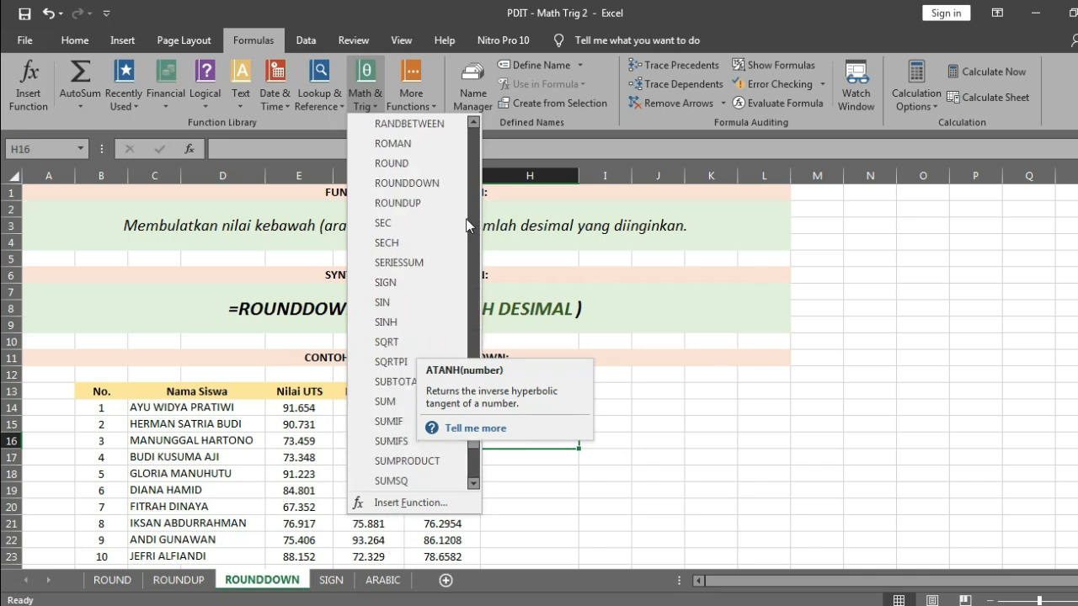
click(432, 187)
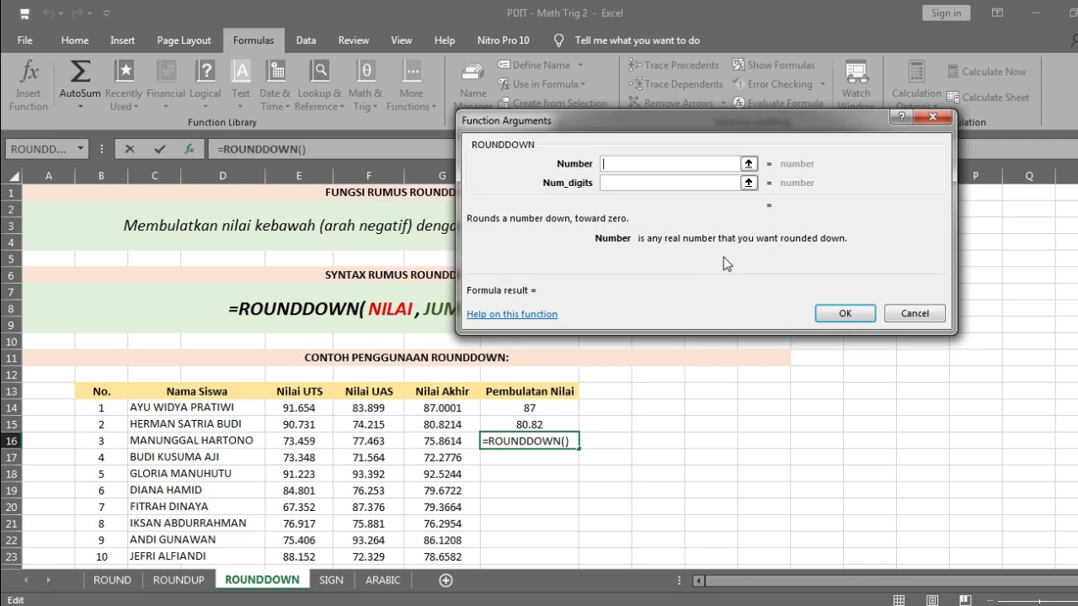
- Set the ROUNDDOWN arguments for H16 to Number G16 and Num_digits 1, and apply the formula
click(748, 165)
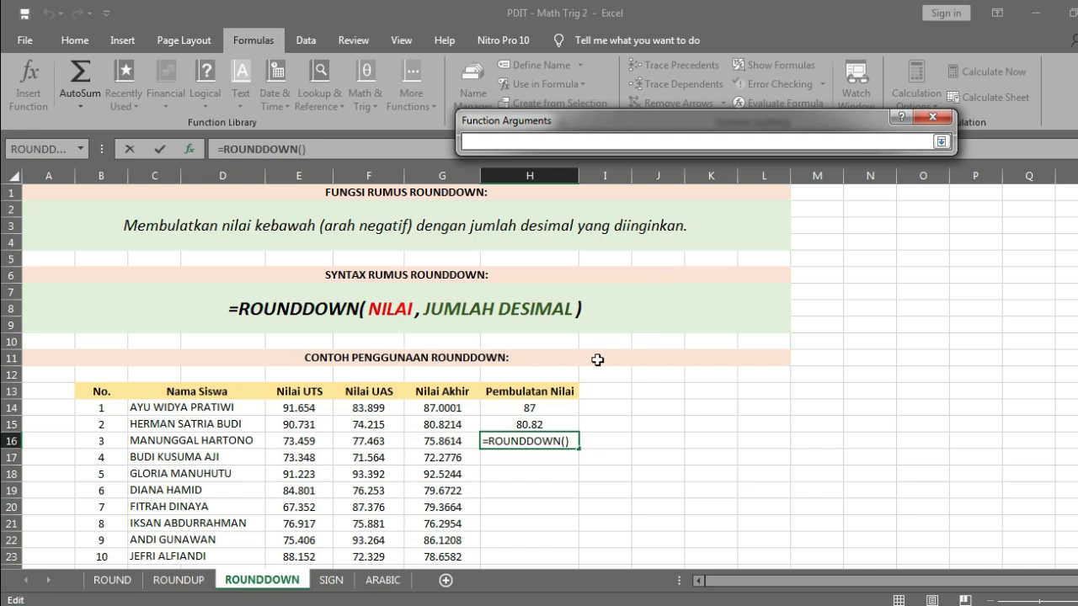
click(462, 444)
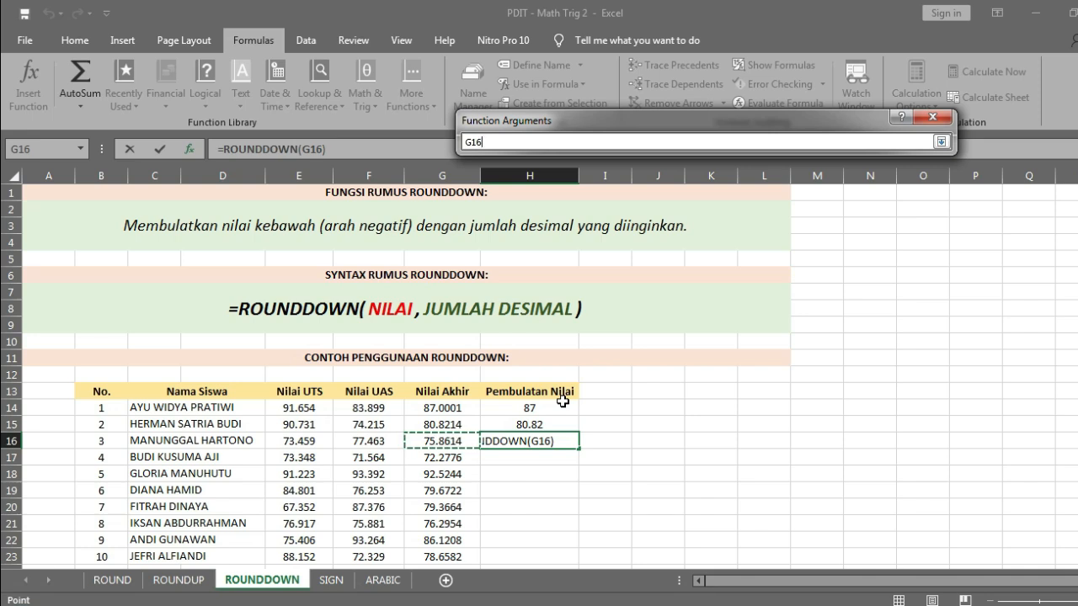
key(Return)
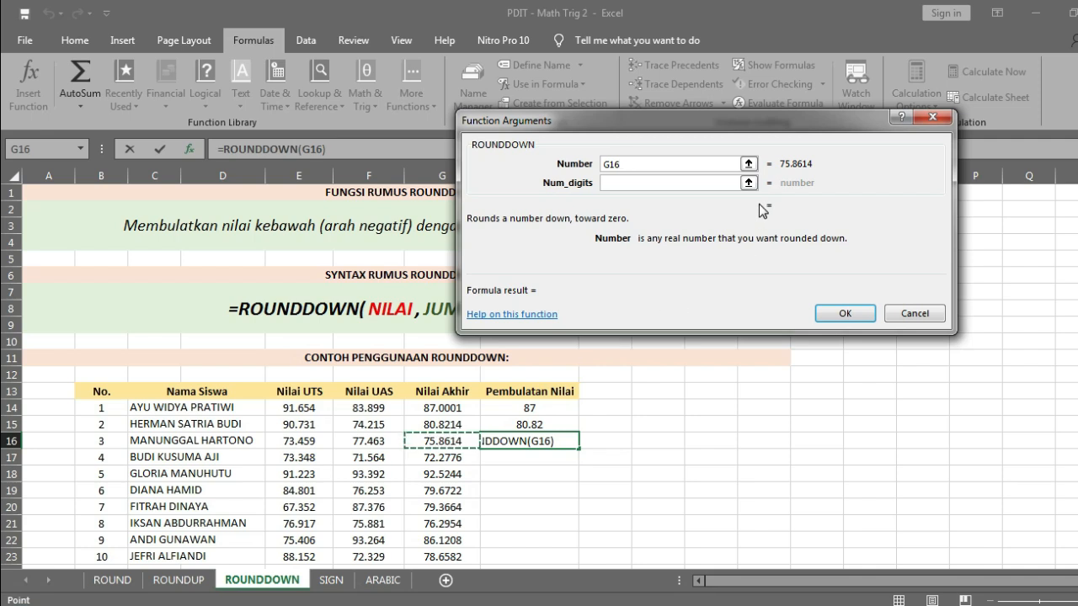
click(684, 183)
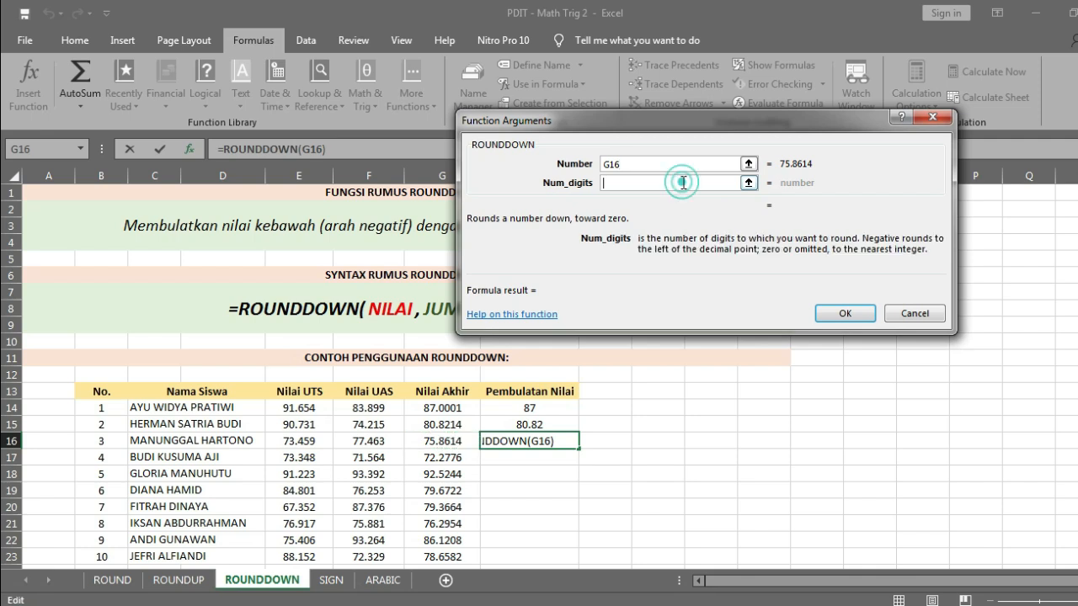
text(1)
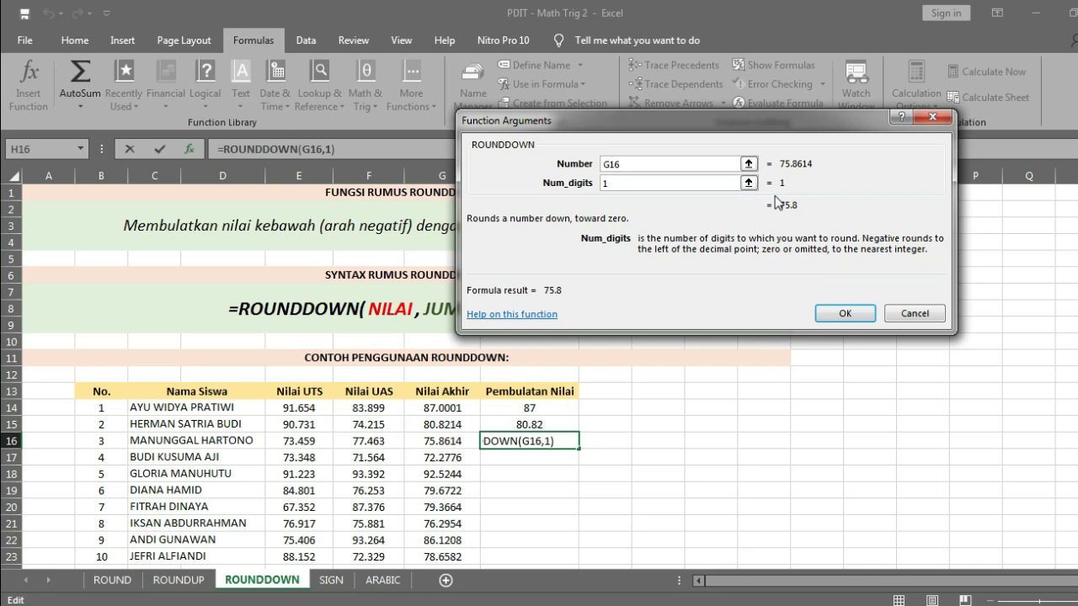
click(845, 313)
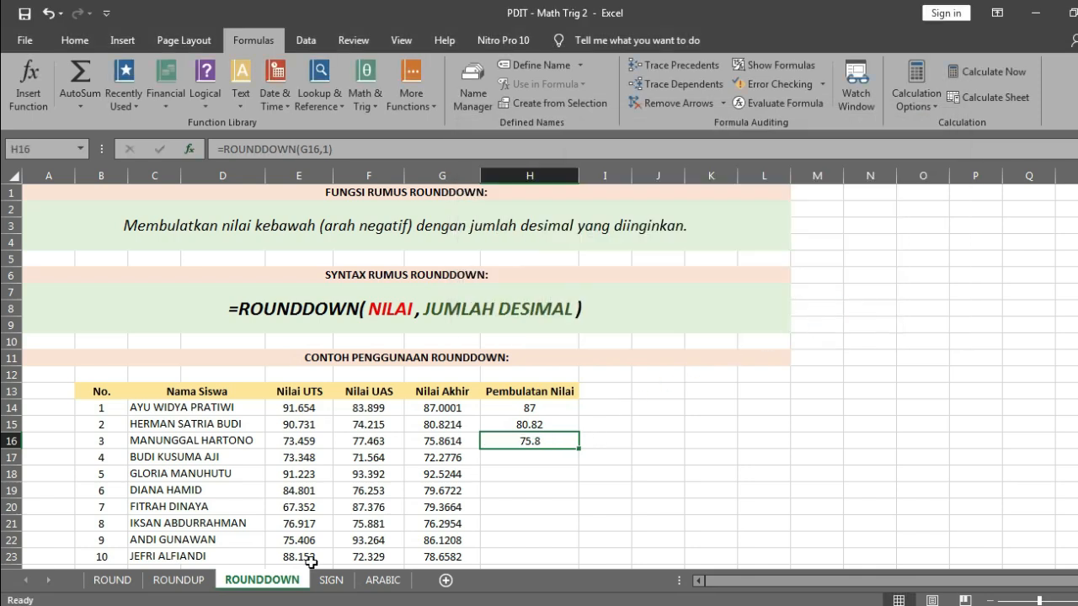
- Compare the third student's Pembulatan Nilai in H16 between the ROUNDUP and ROUNDDOWN sheets
click(185, 581)
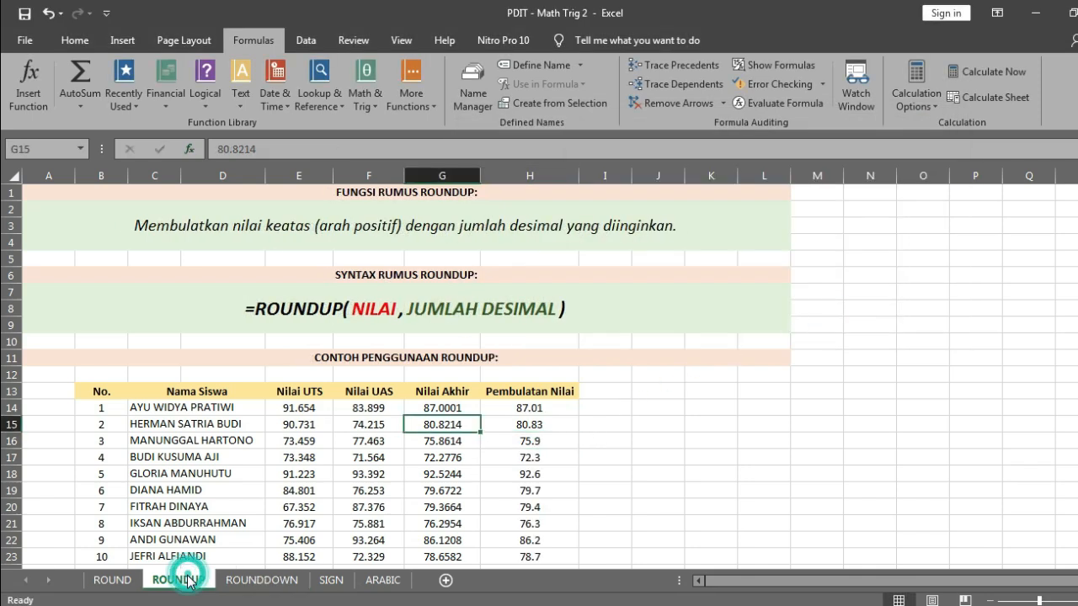
click(520, 441)
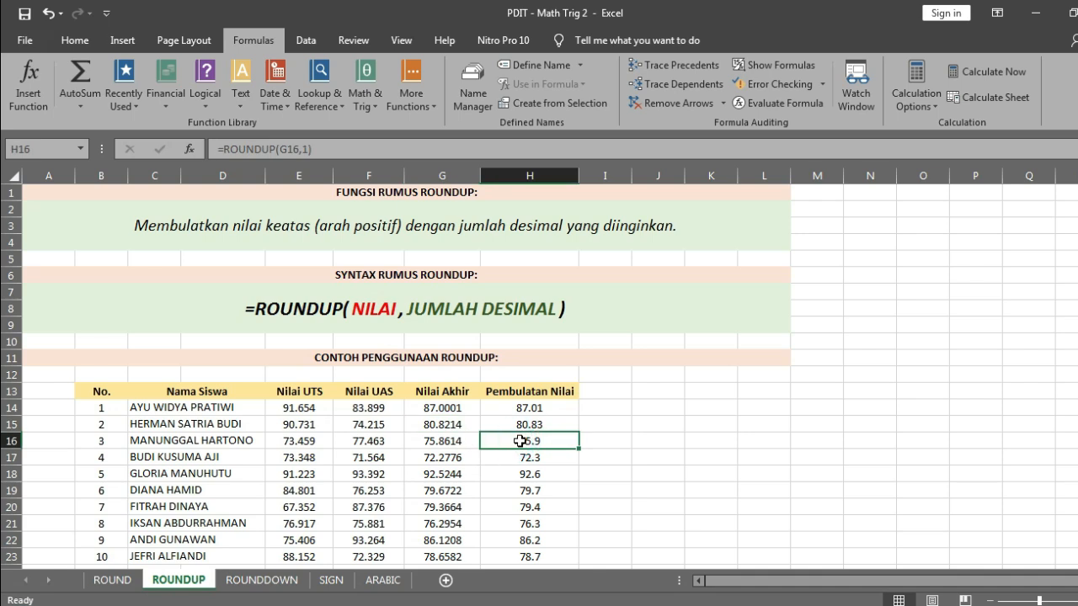
click(286, 580)
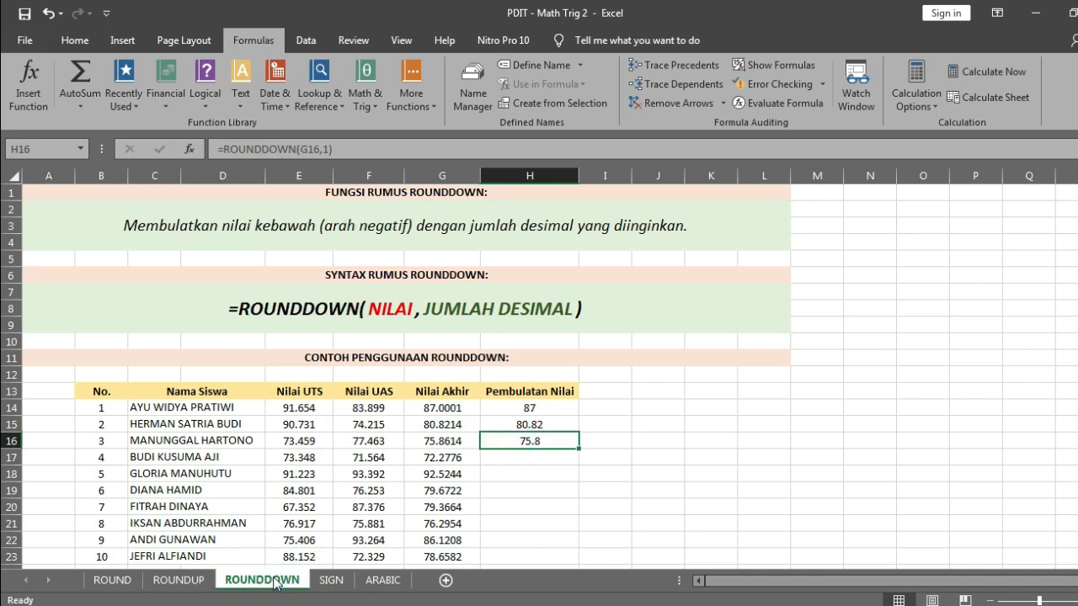
click(179, 580)
click(260, 580)
click(180, 580)
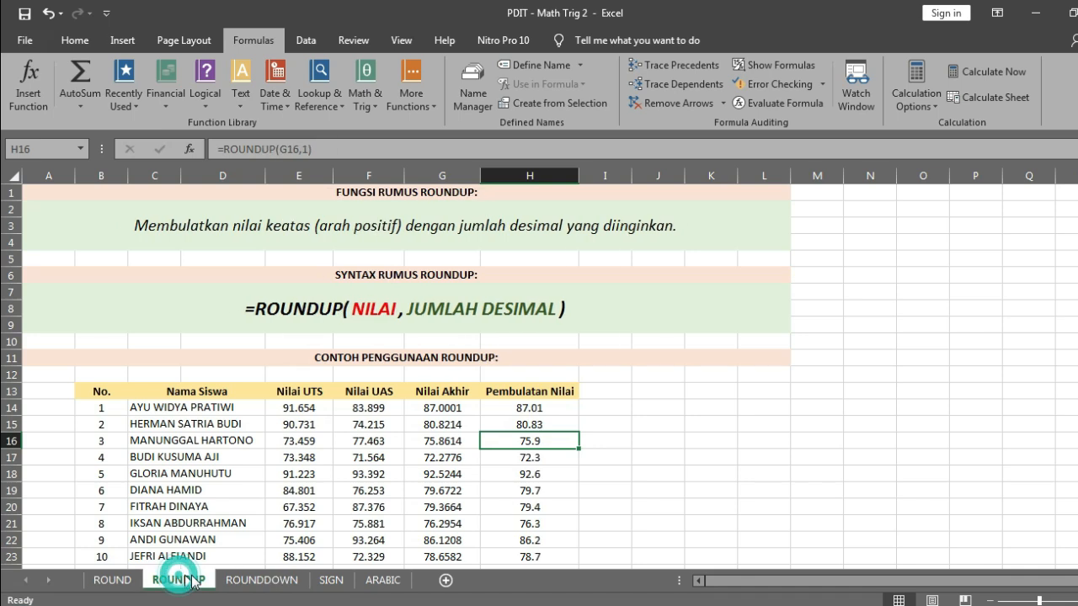
click(252, 580)
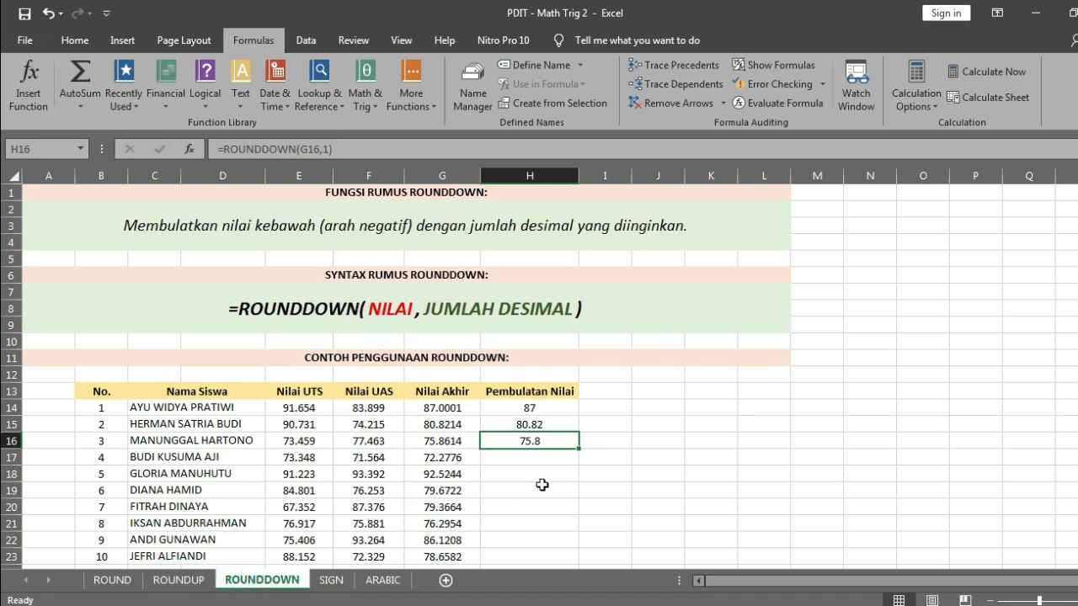
- Fill the ROUNDDOWN formula from H16 down to H23 for the remaining students
scroll(544, 417, down, 1)
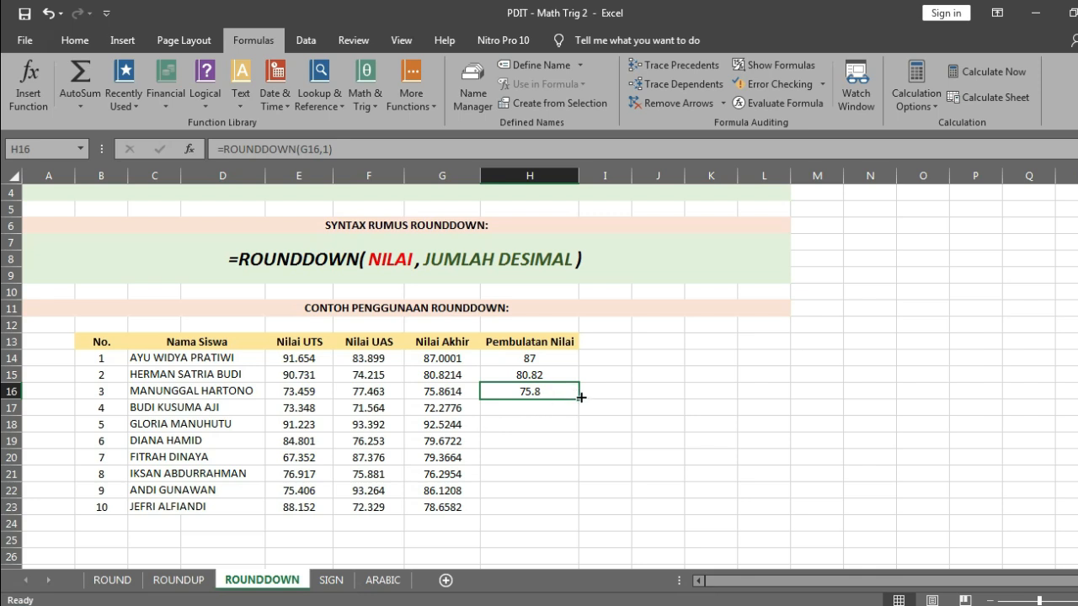
drag(580, 400, 579, 516)
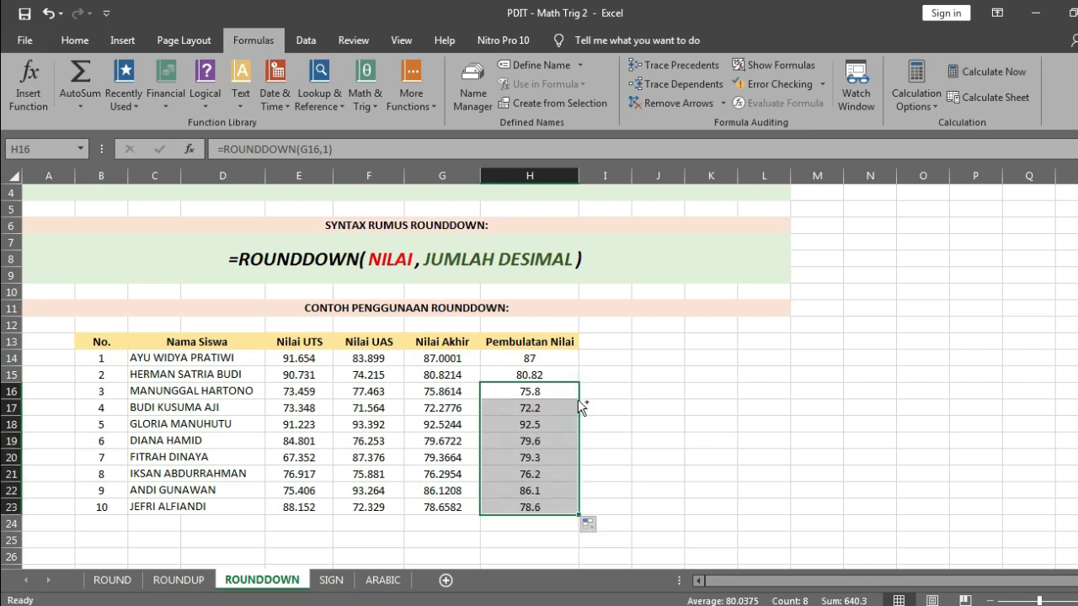
key(ctrl+z)
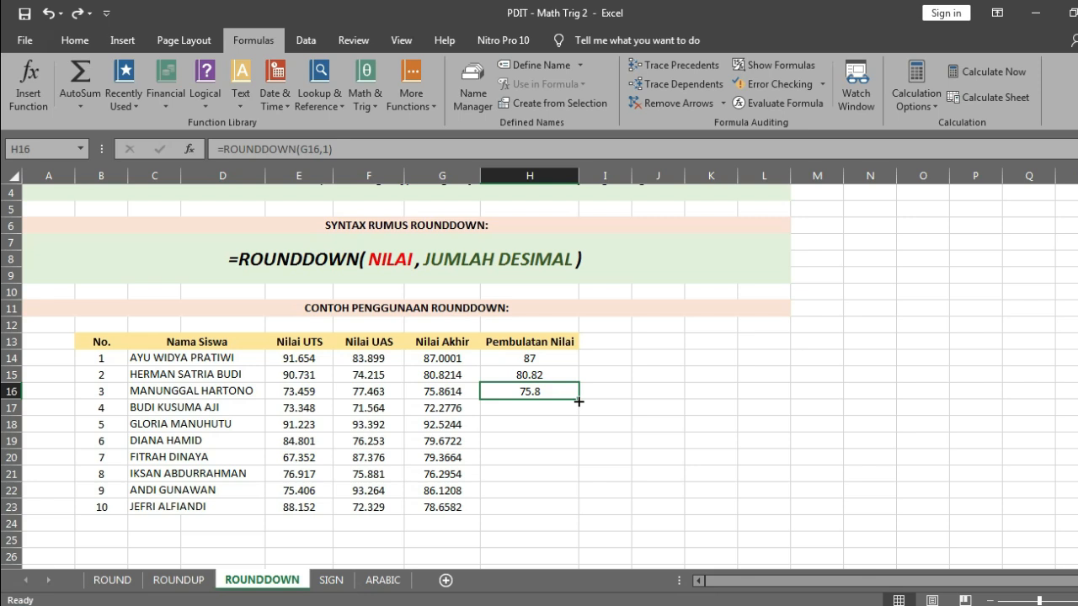
drag(580, 401, 556, 511)
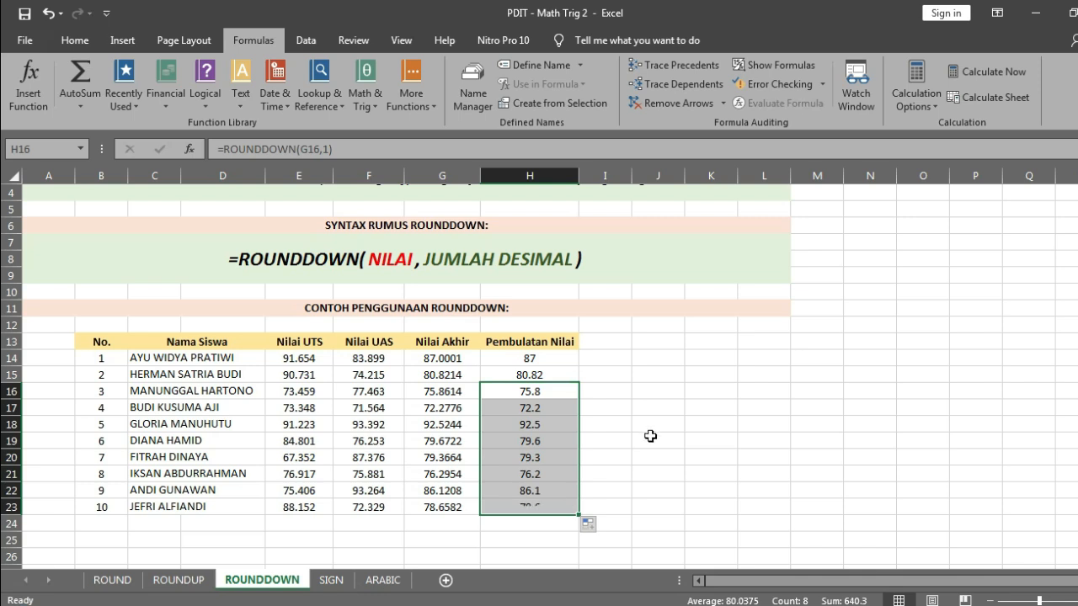
- Save the workbook with the completed ROUNDDOWN sheet
scroll(649, 436, up, 1)
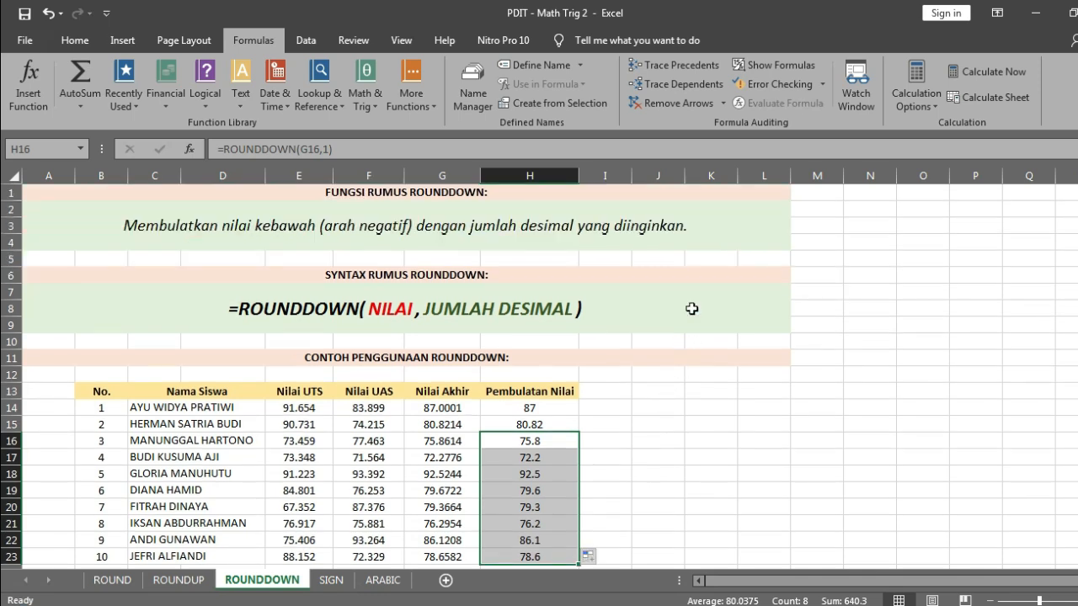
click(691, 309)
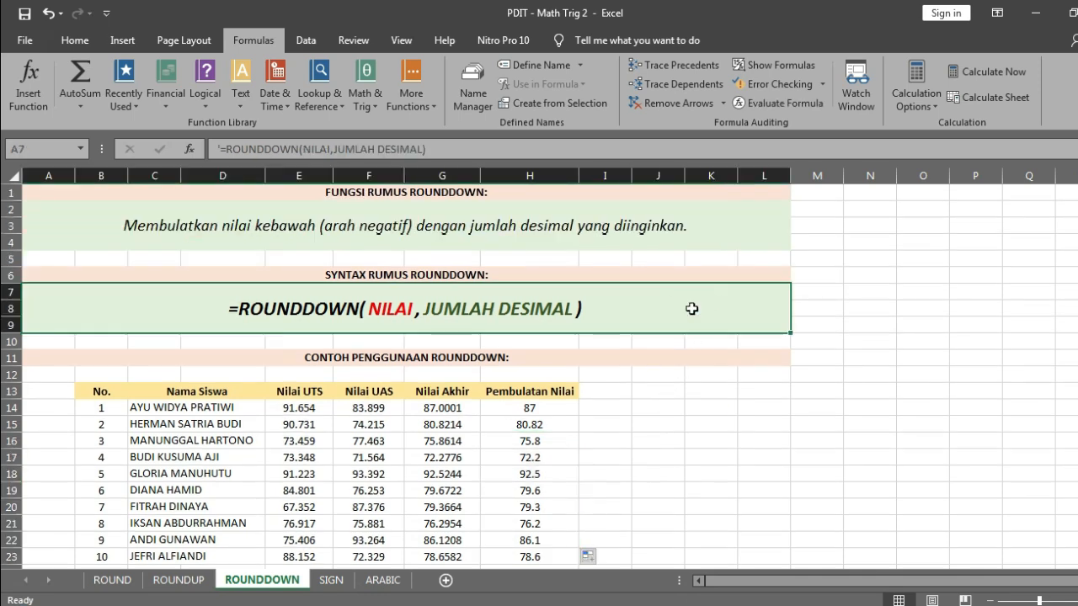
key(ctrl+s)
click(692, 387)
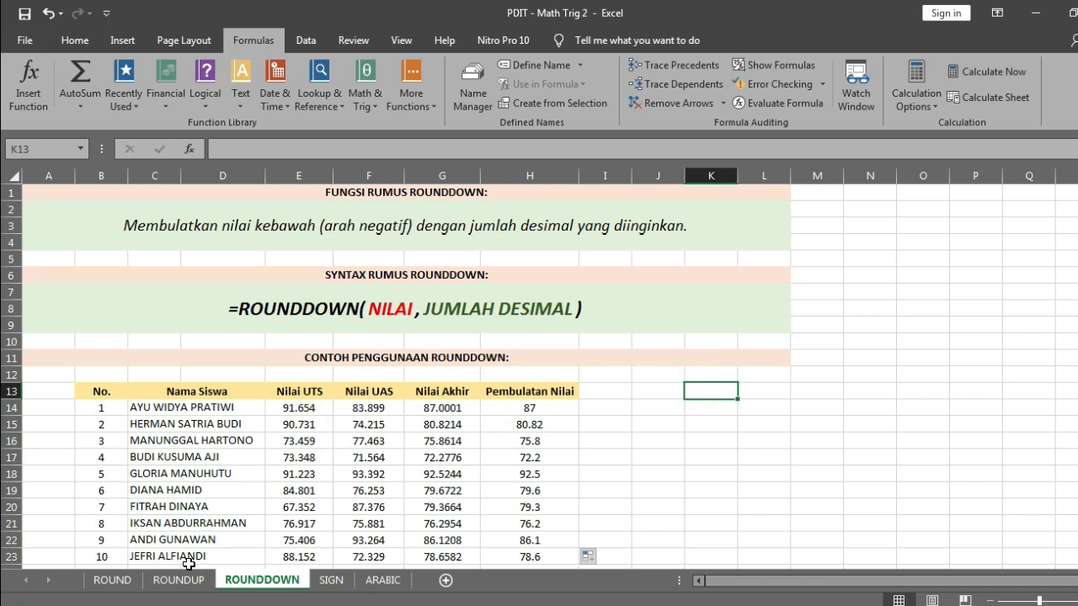
- Compare the Pembulatan Nilai results across the ROUND, ROUNDUP and ROUNDDOWN sheets
click(113, 581)
click(172, 580)
click(256, 580)
click(113, 580)
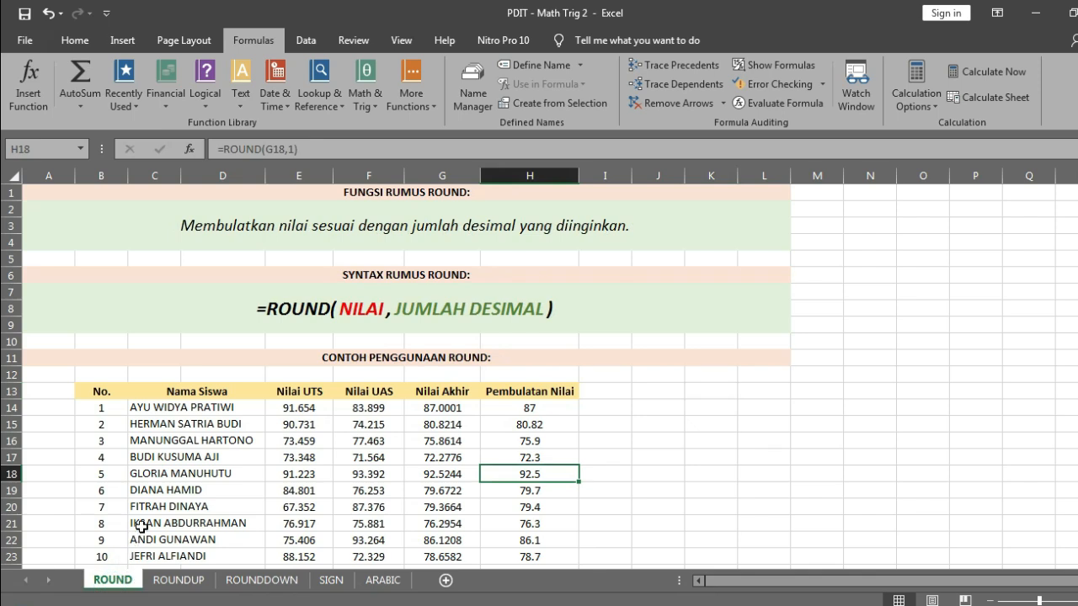
click(181, 579)
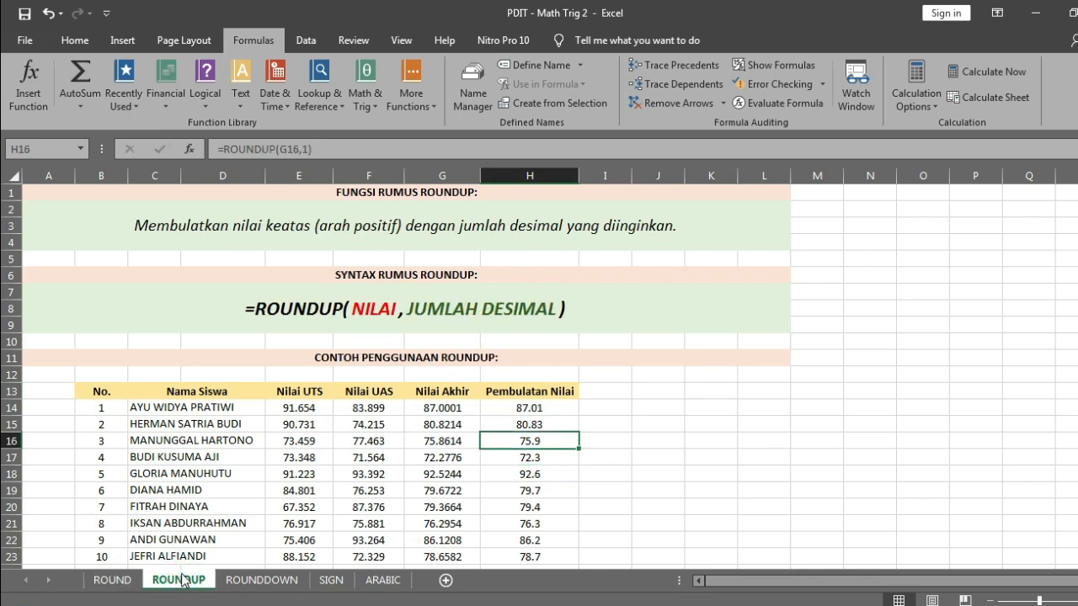
click(254, 580)
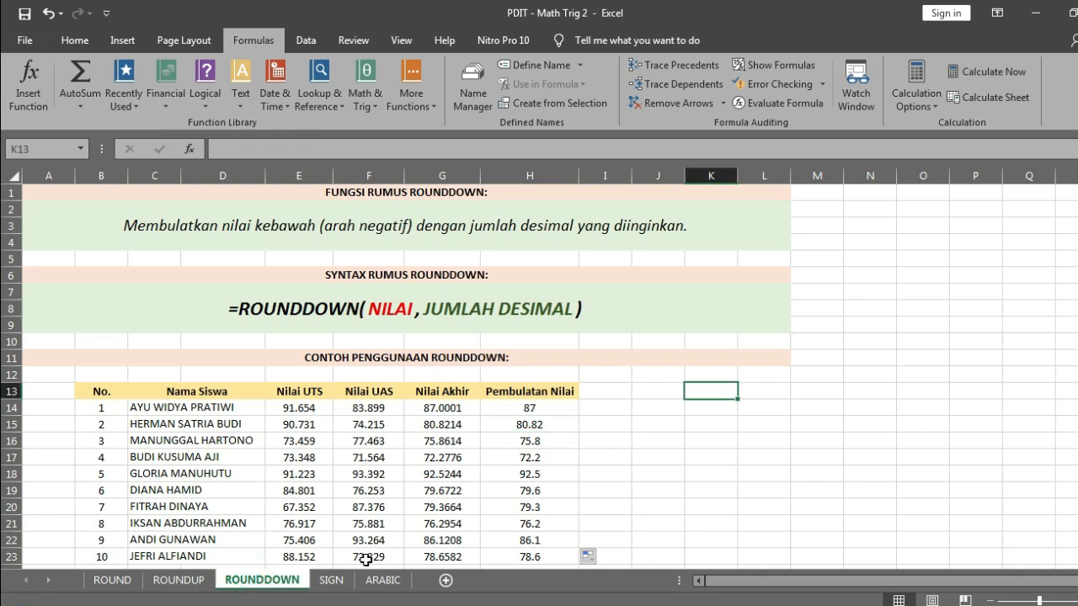
click(605, 479)
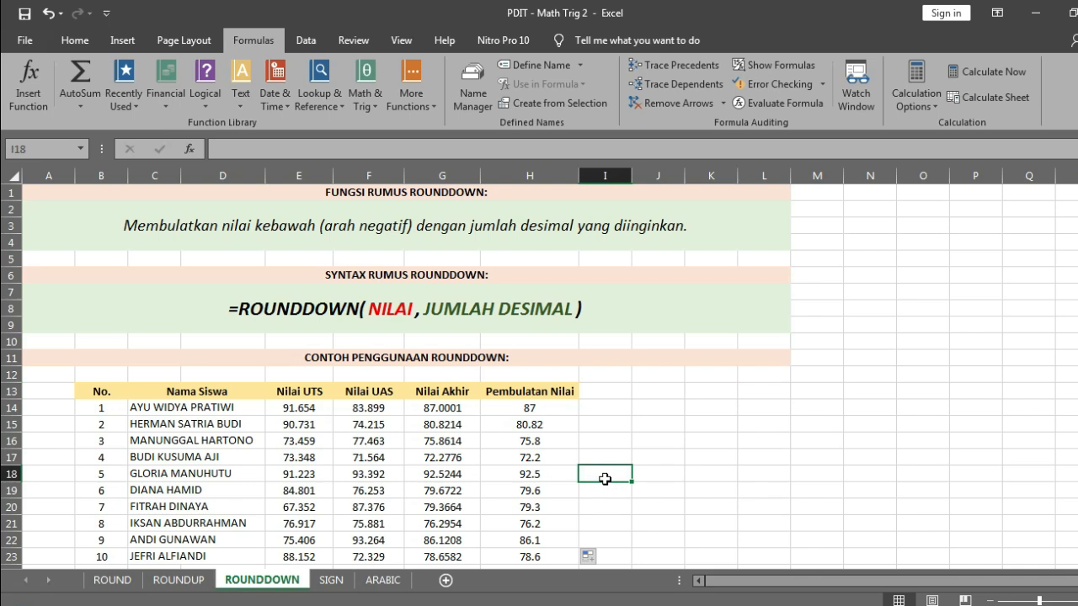
- Open the SIGN sheet and review the function's description, its syntax and the example heading
click(335, 580)
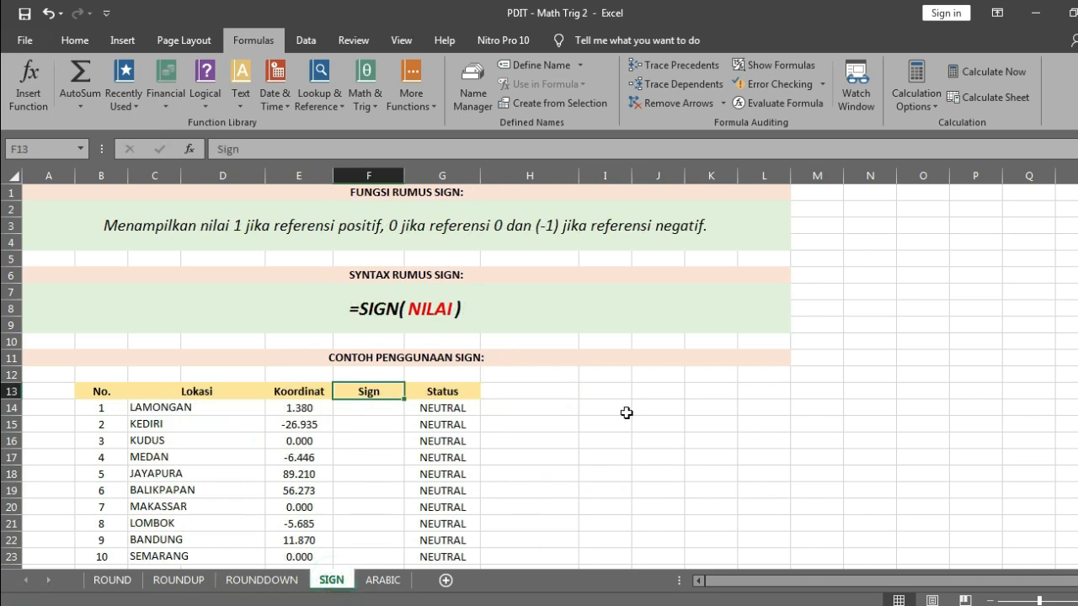
click(625, 411)
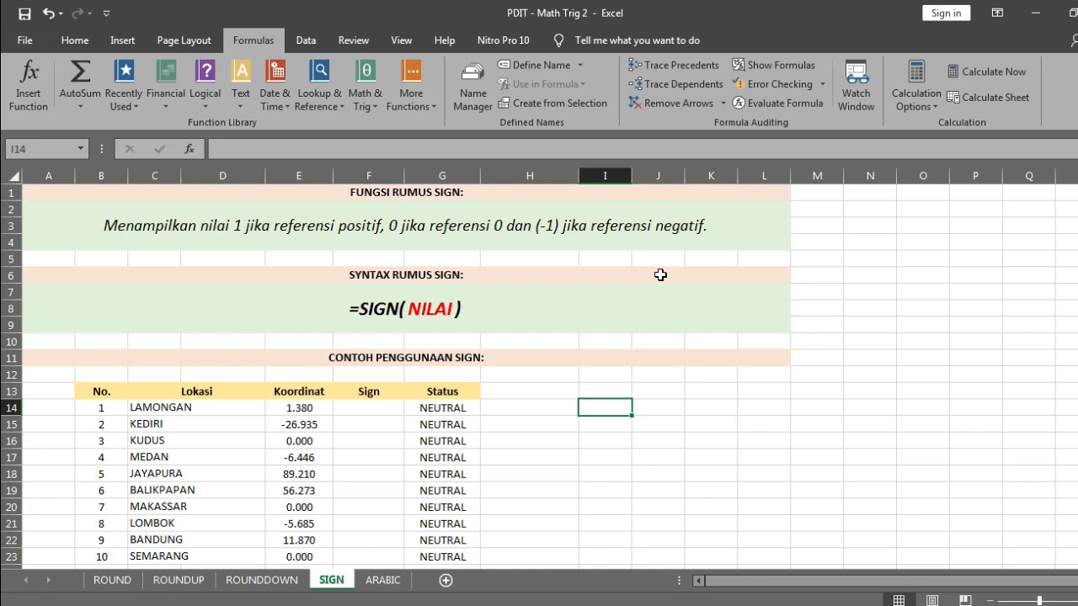
click(643, 309)
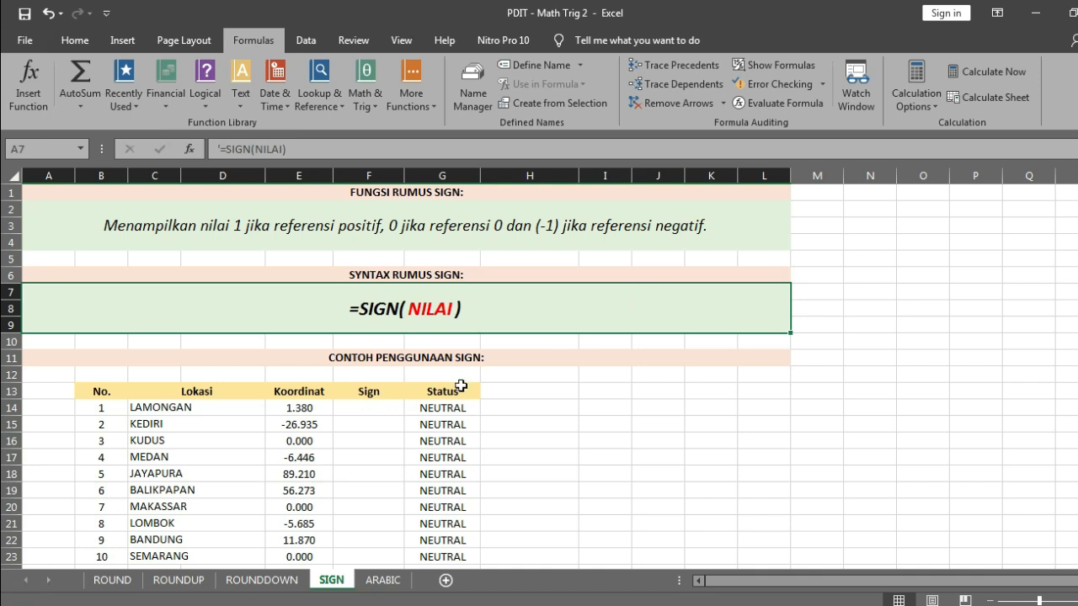
click(493, 371)
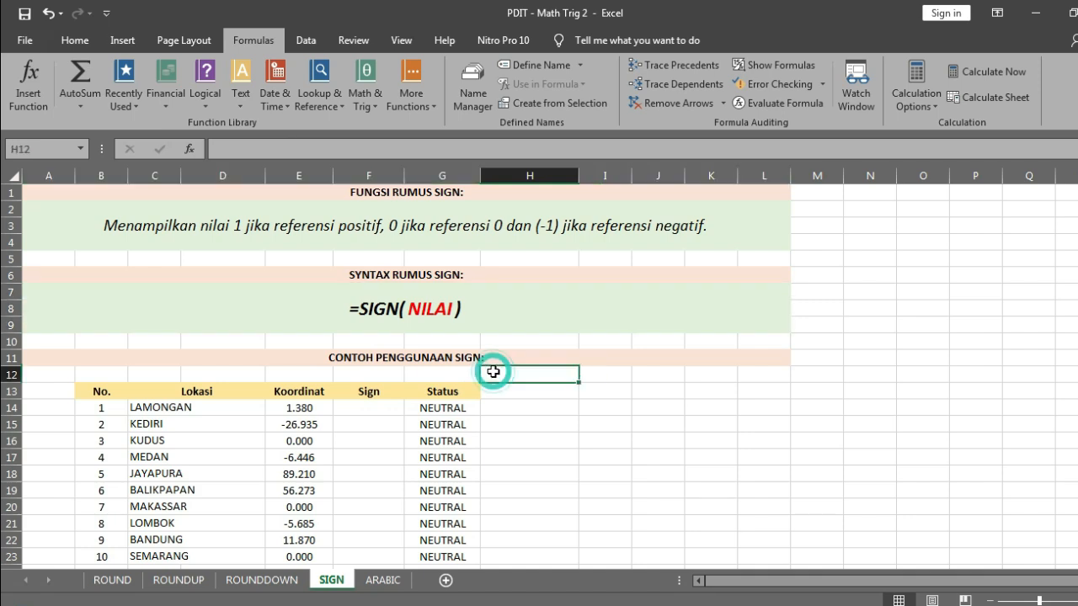
click(503, 356)
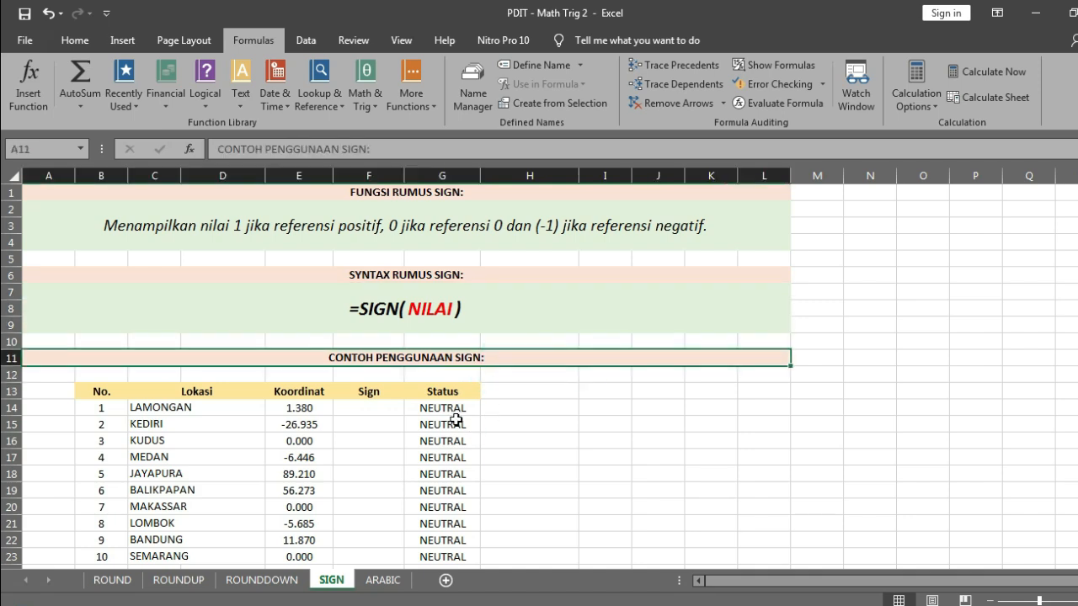
- Review the Lokasi, Koordinat and Sign columns of the example table on the SIGN sheet
click(231, 404)
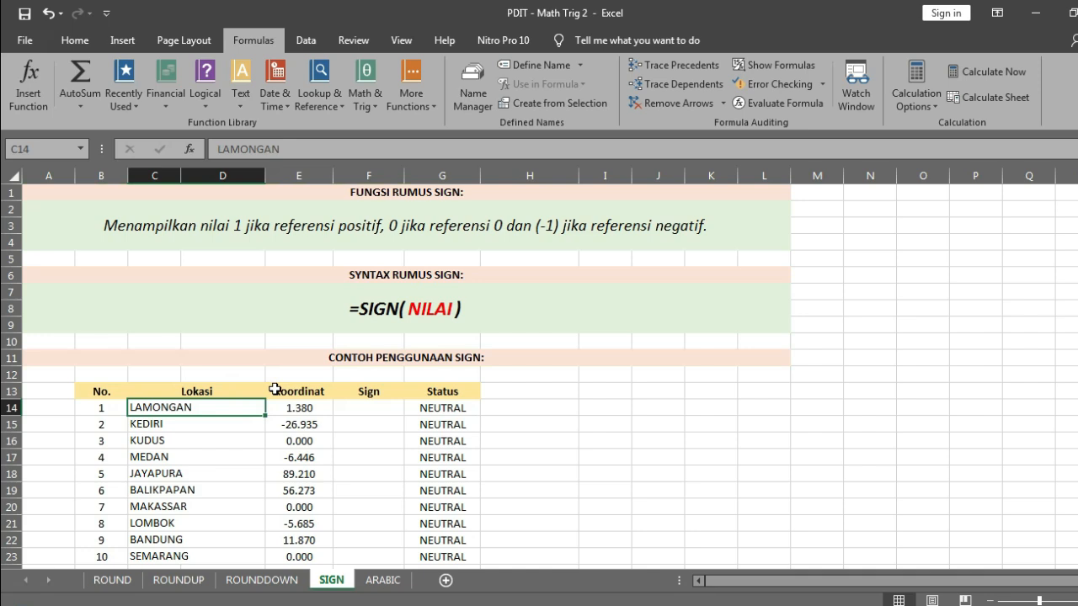
click(281, 389)
click(243, 407)
click(241, 424)
click(238, 439)
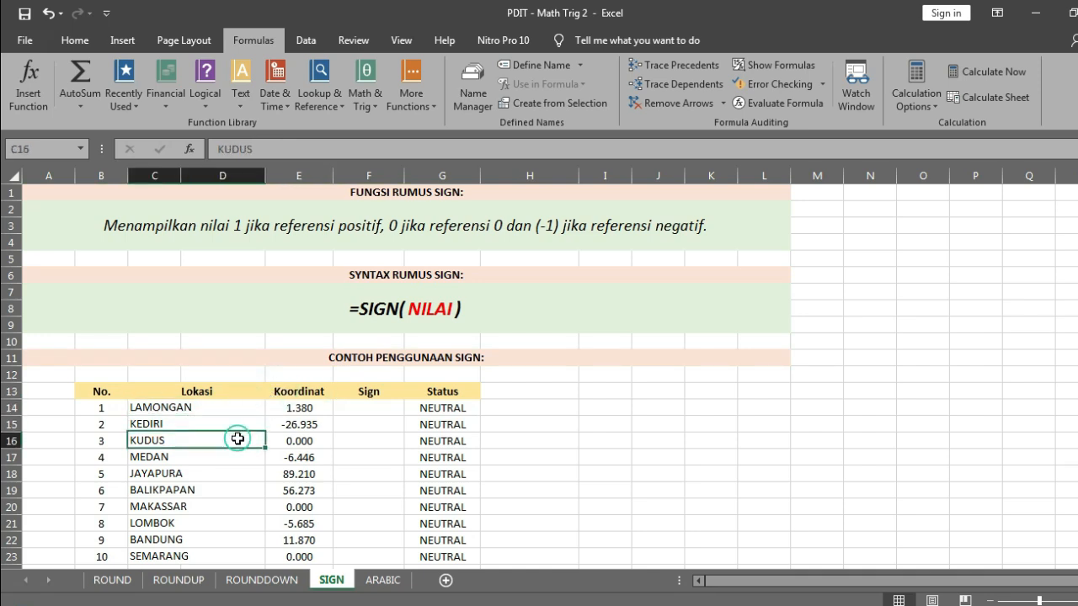
click(223, 555)
drag(324, 393, 305, 565)
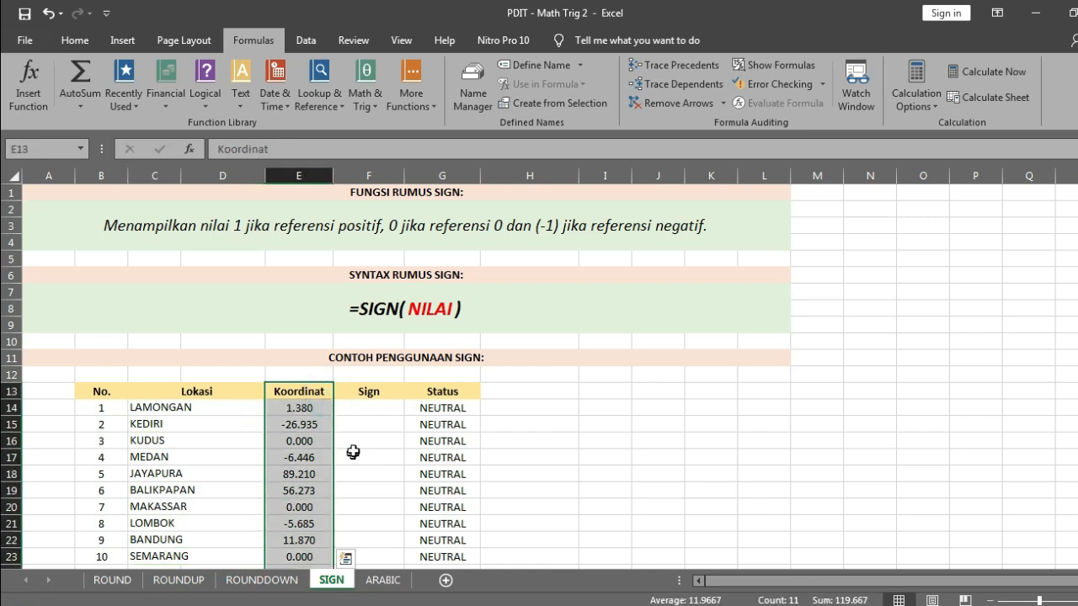
click(368, 409)
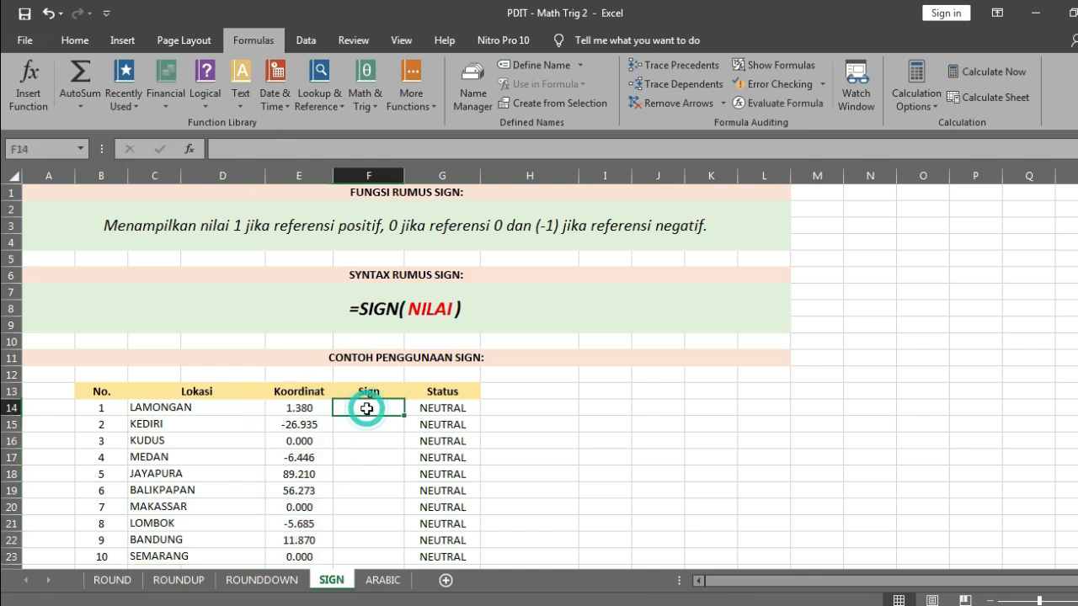
click(315, 410)
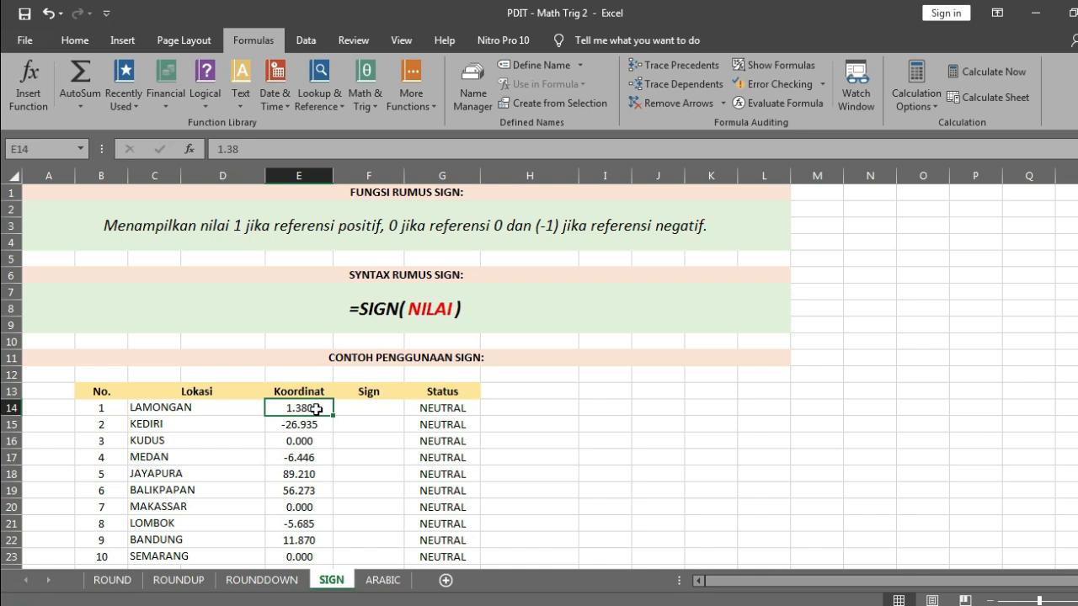
- Set the Koordinat of BALIKPAPAN in E19 to -56.273
double_click(284, 491)
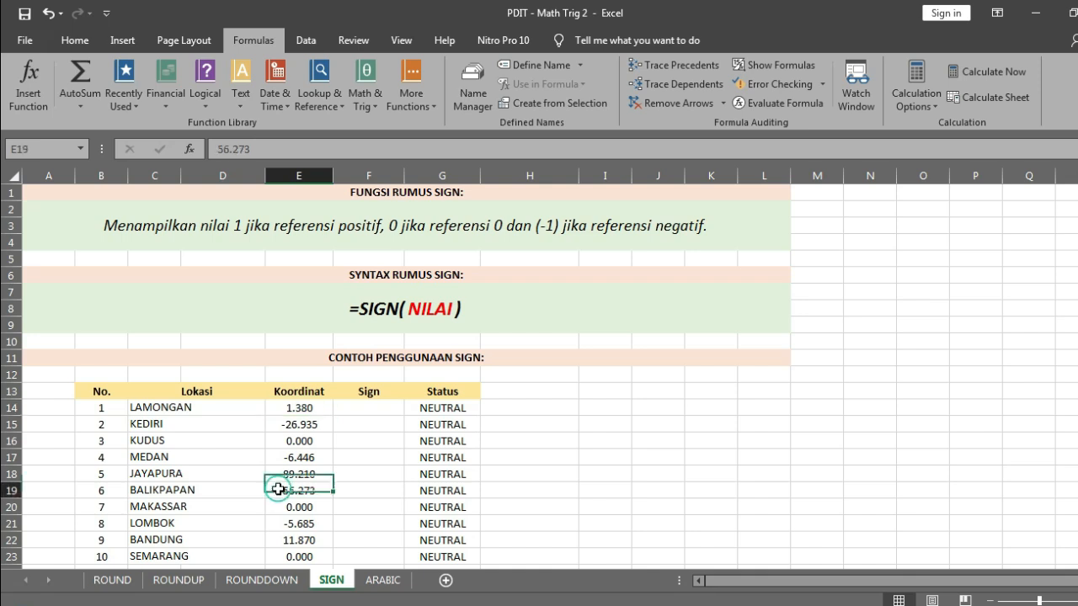
text(-)
key(Return)
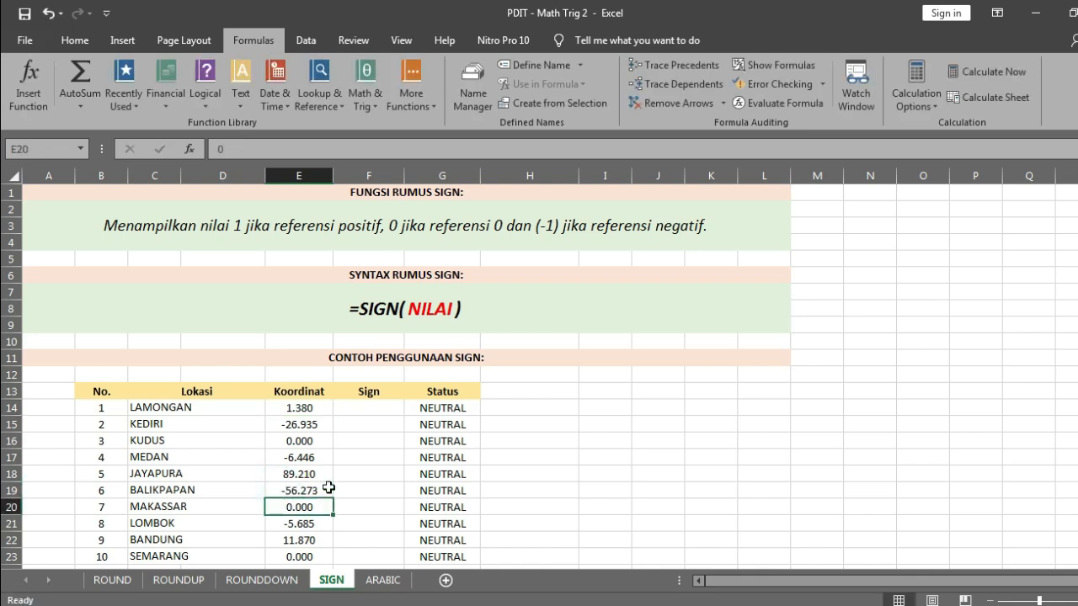
- Check the Status formula in G14 and enter =SIGN(1.380) in the Sign cell F14 for LAMONGAN
click(447, 408)
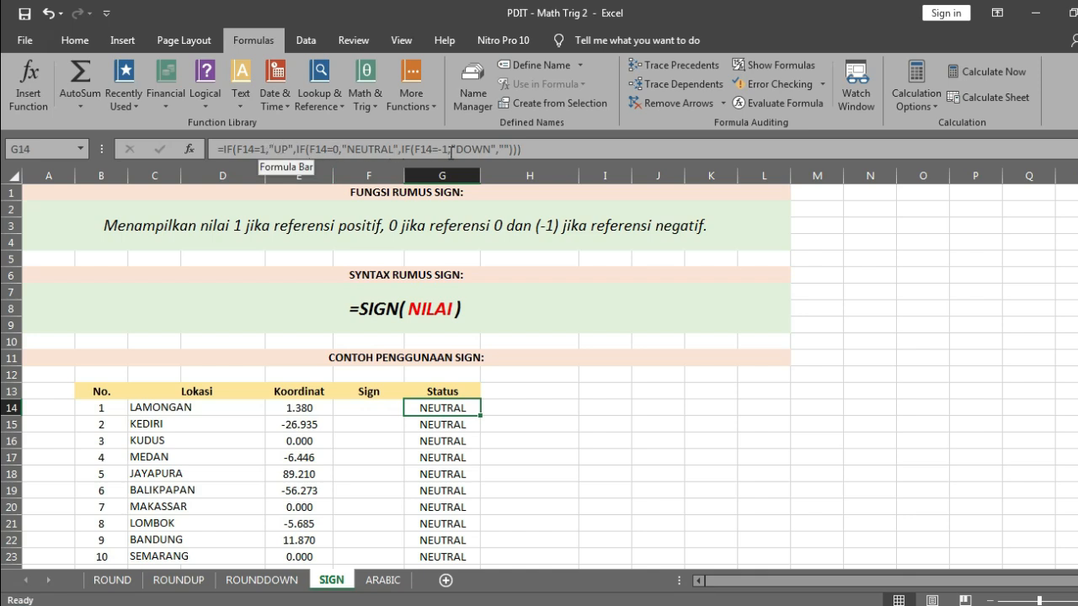
click(580, 419)
click(384, 407)
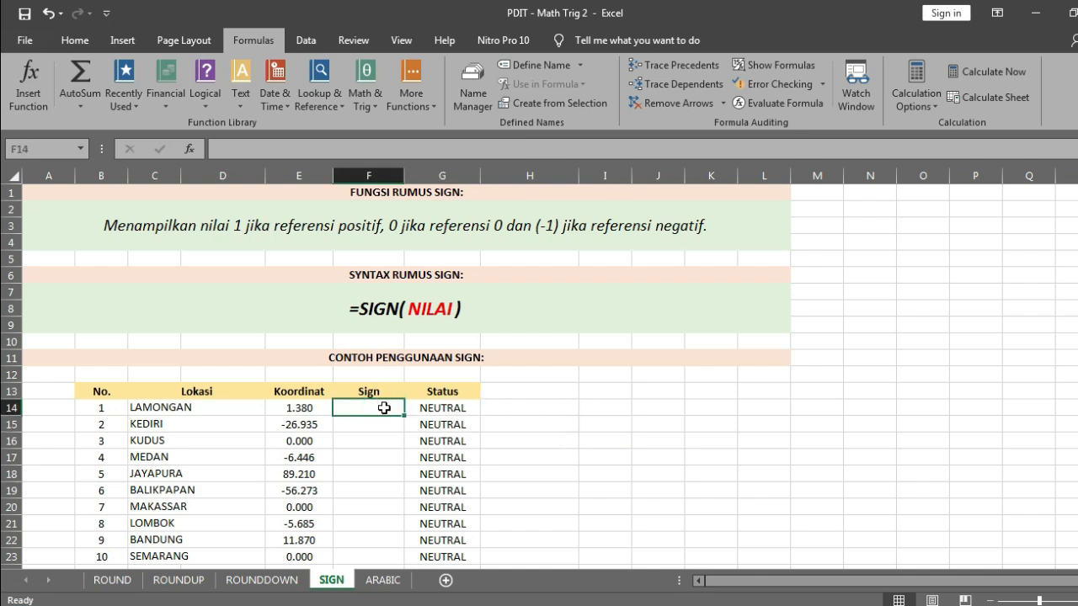
text(=)
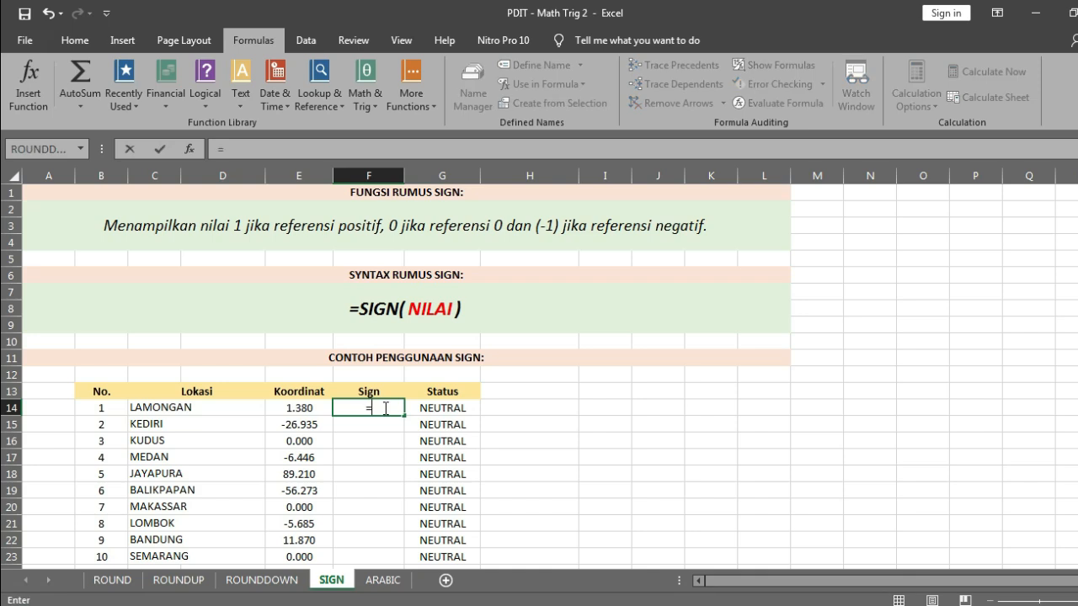
text(SIGN()
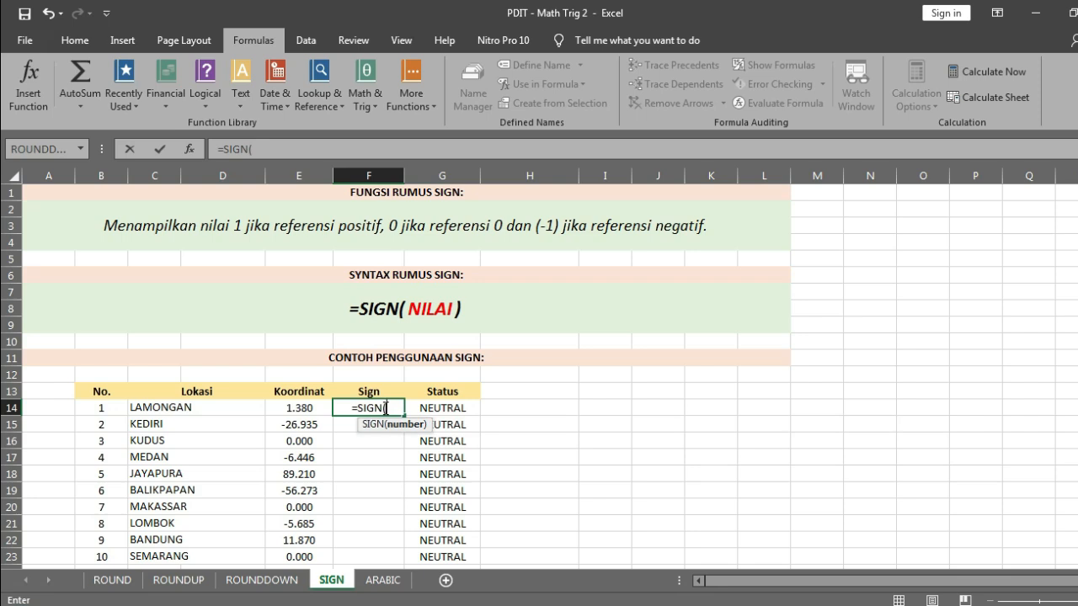
text(1.)
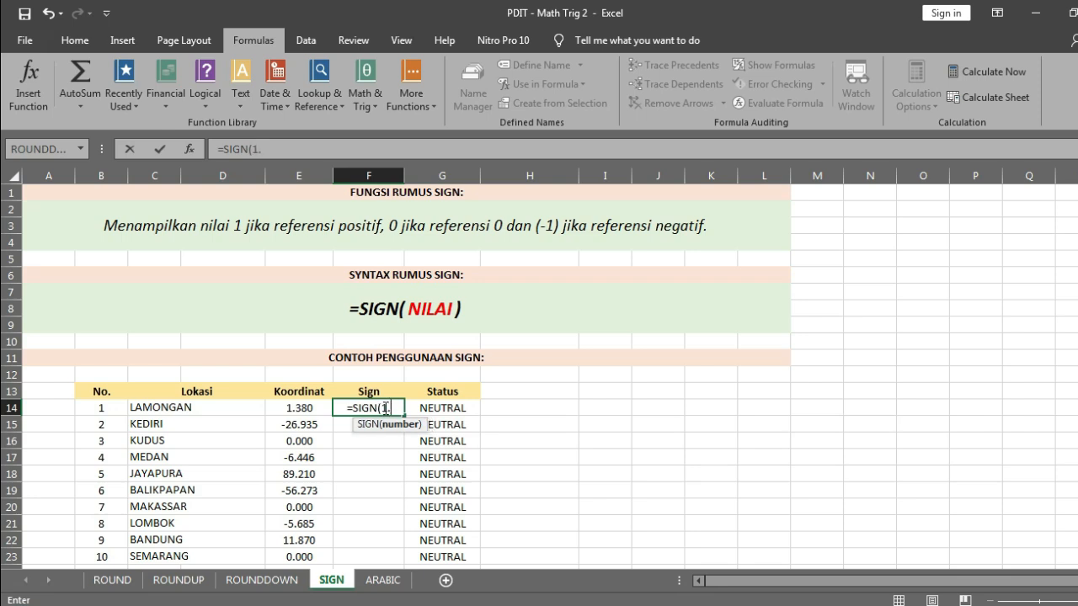
text(380)
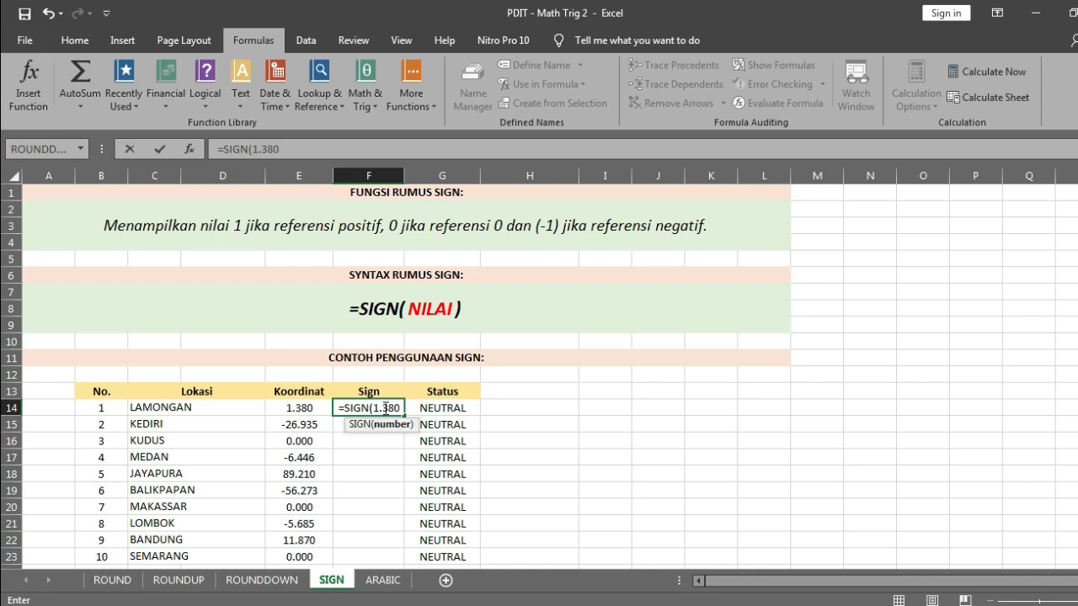
text())
key(ctrl+Return)
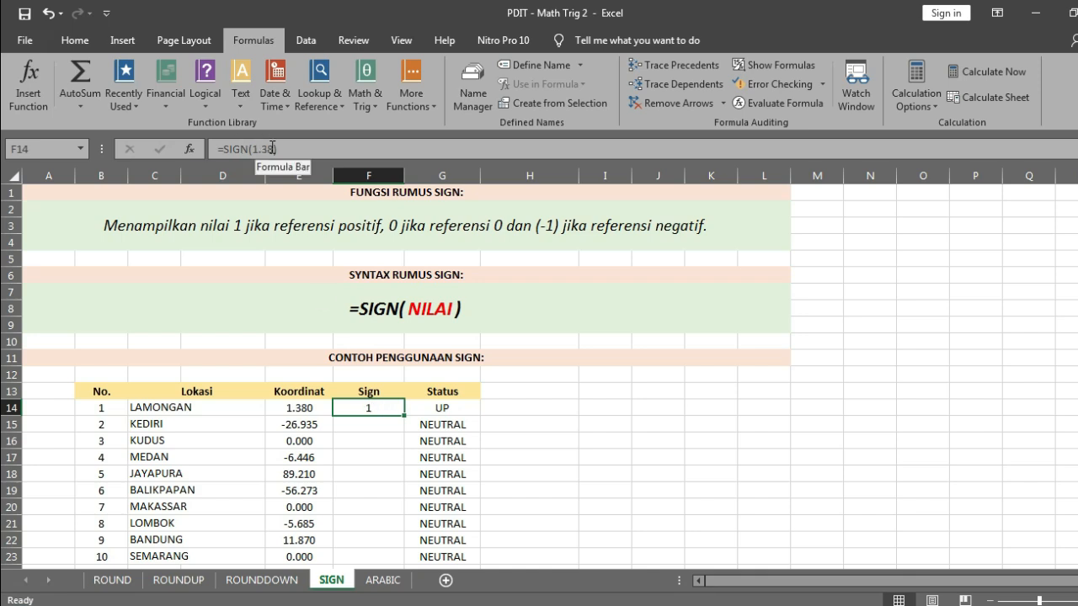
- Replace the typed number in the F14 SIGN formula with a reference to E14
drag(273, 149, 252, 150)
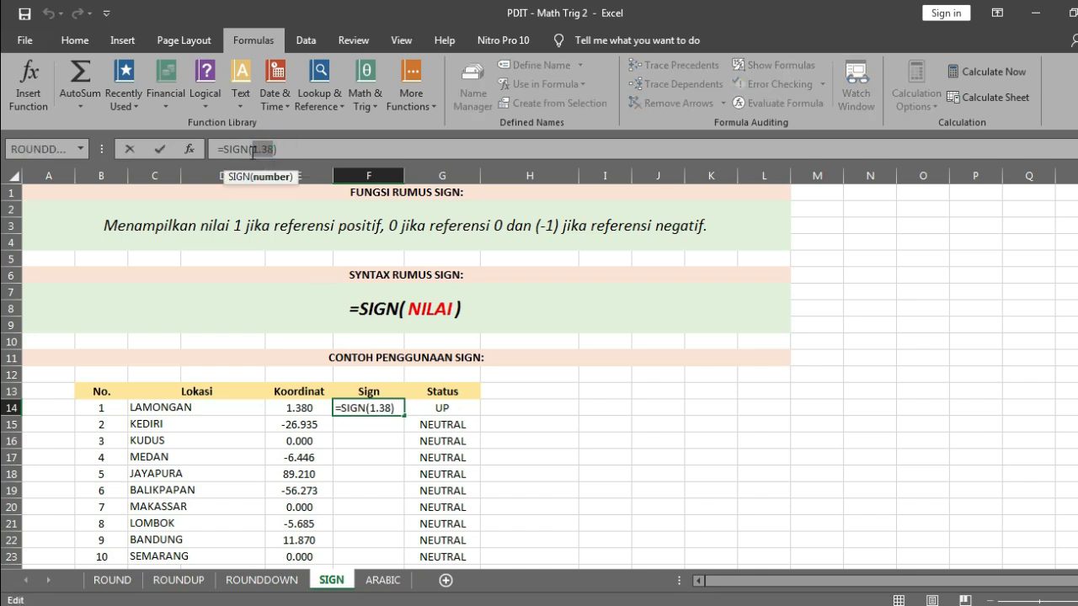
key(Delete)
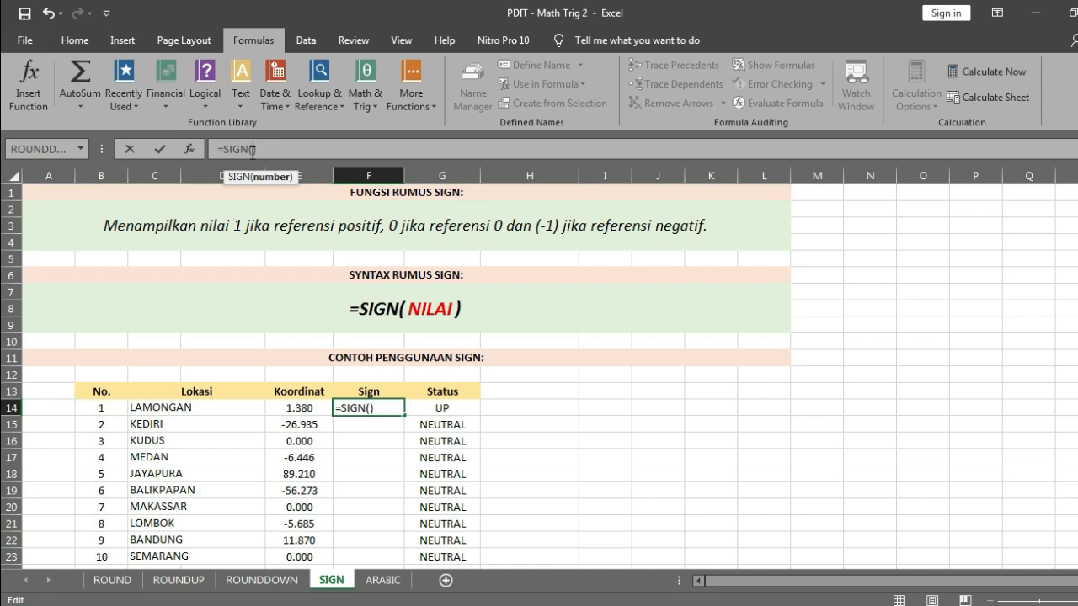
click(291, 407)
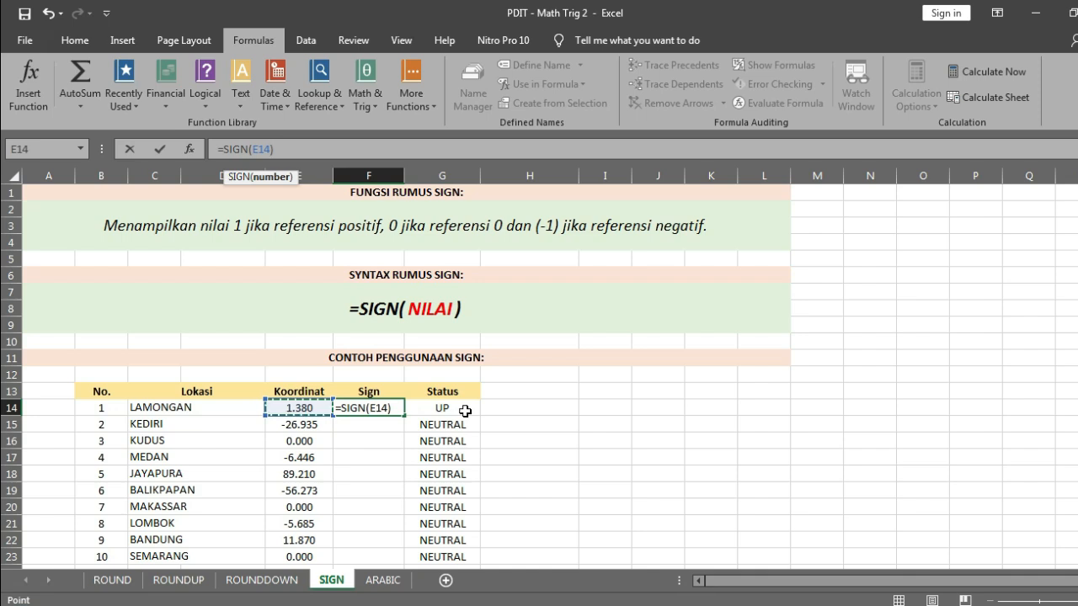
key(Return)
key(Up)
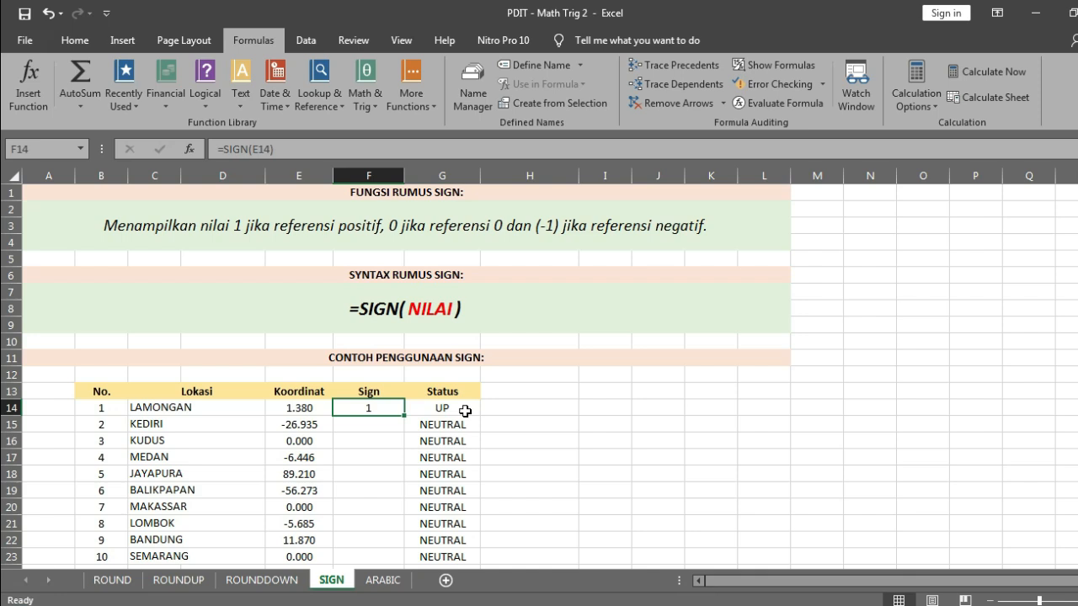
- Examine the nested IF formula in G14 that turns LAMONGAN's Sign value into its Status
click(465, 410)
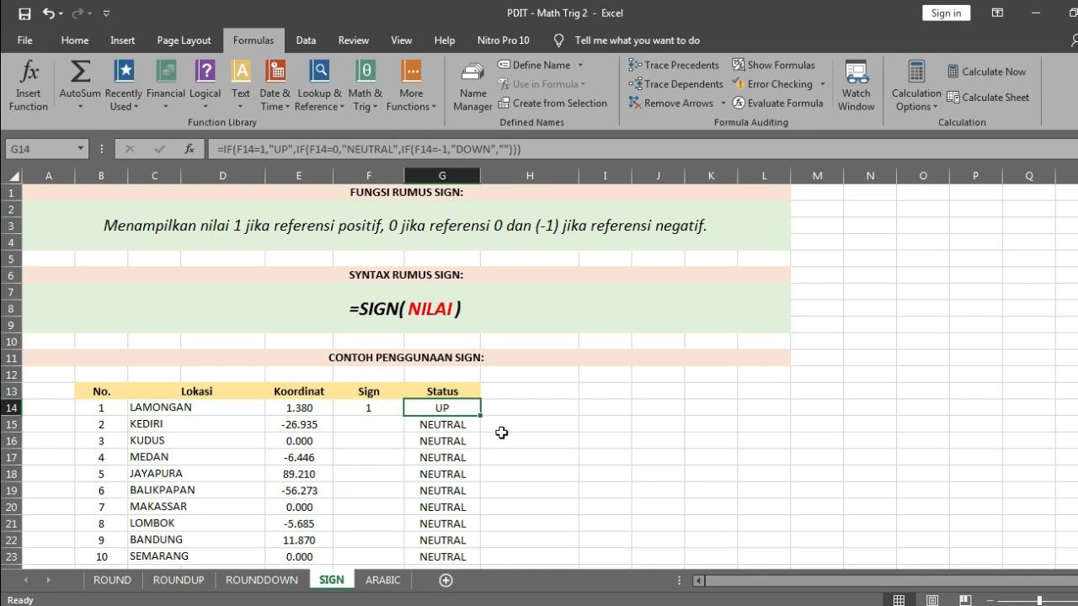
click(602, 149)
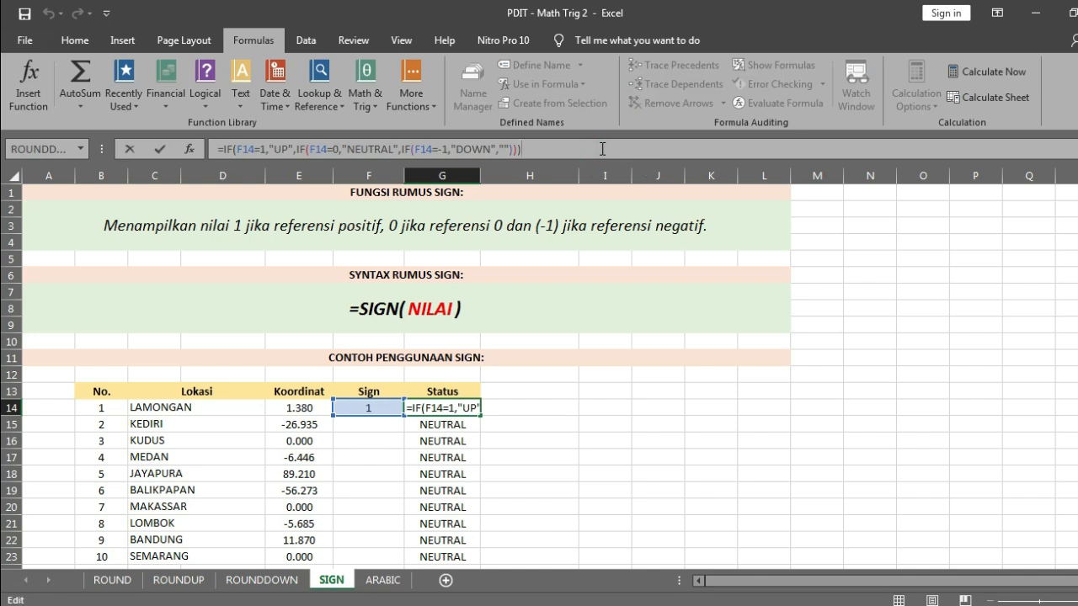
key(Return)
- Highlight the empty Sign cells F15:F23 of the remaining locations
key(Left)
key(shift+Down)
key(shift+Down)
key(shift+Down)
key(shift+Down)
key(shift+Down)
key(shift+Down)
key(shift+Down)
key(shift+Down)
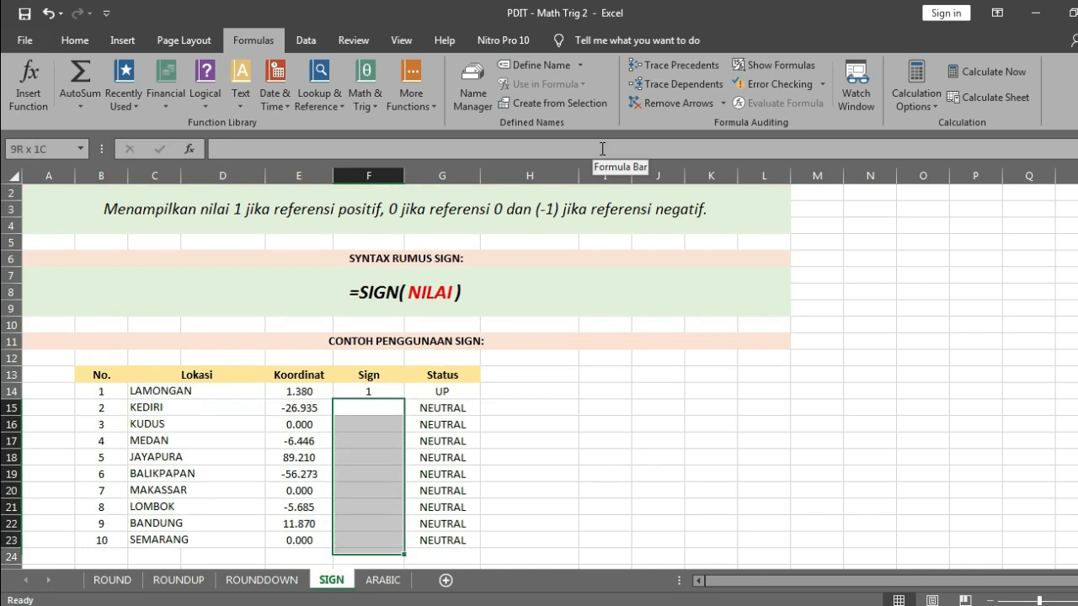
- Enter =SIGN(E15) in KEDIRI's Sign cell F15 and check its Status formula in G15
key(Up)
key(Down)
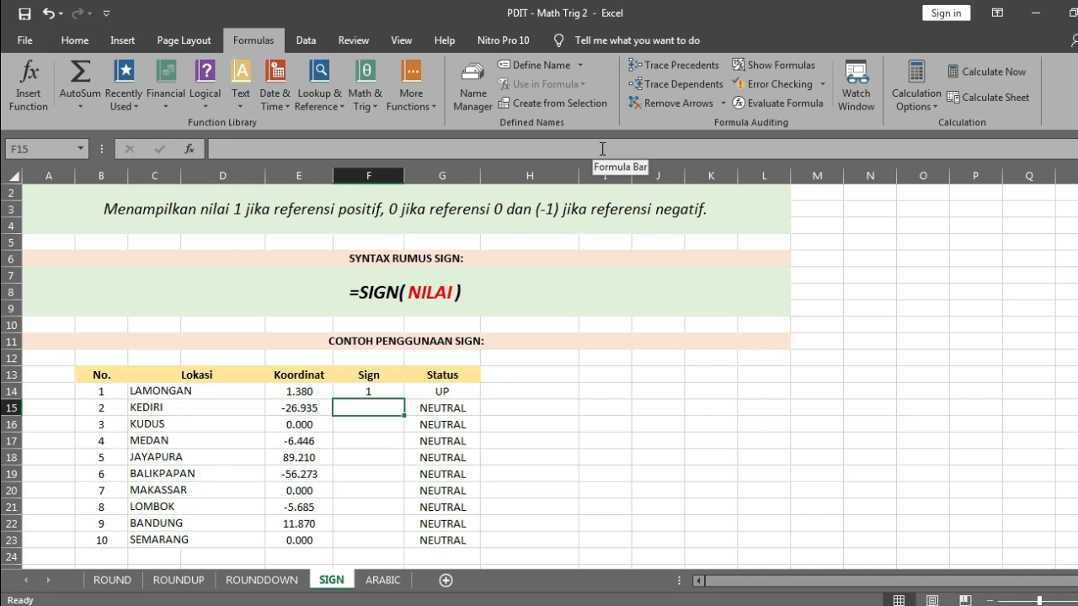
text(=S)
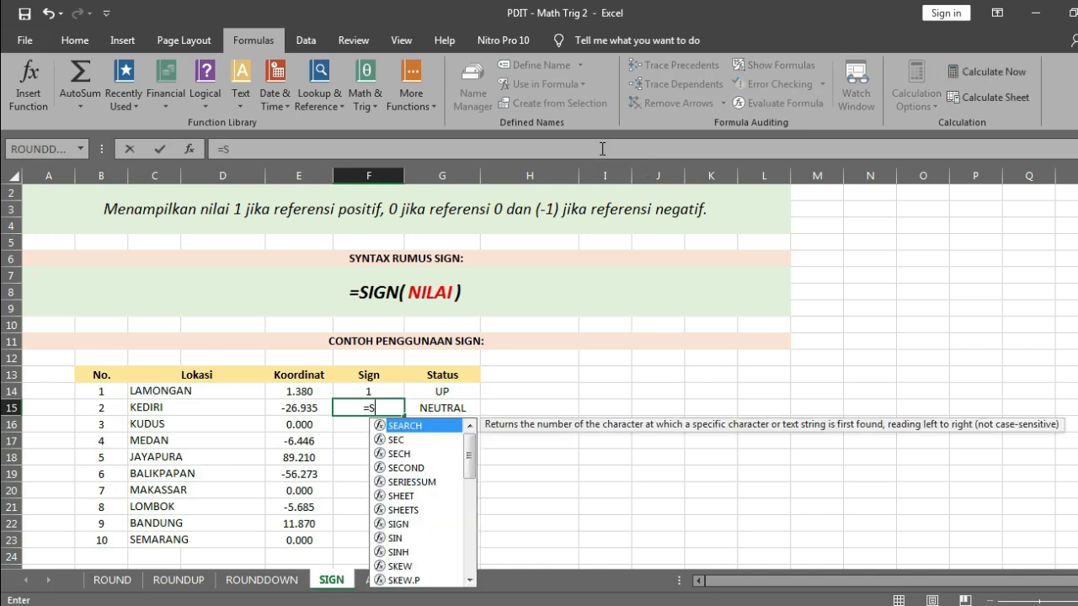
text(IGN)
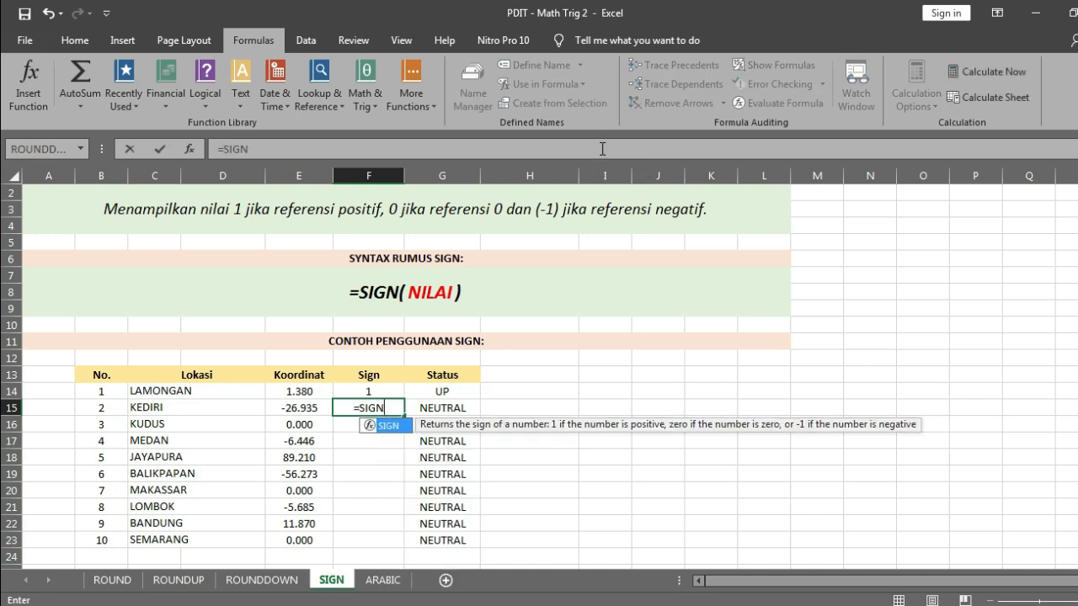
text(()
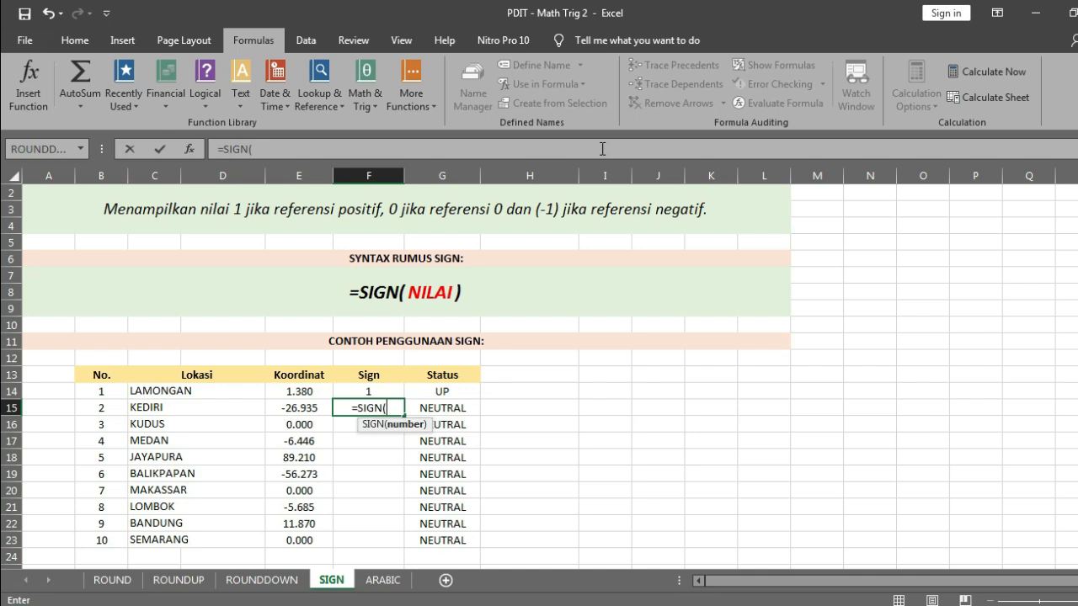
click(304, 408)
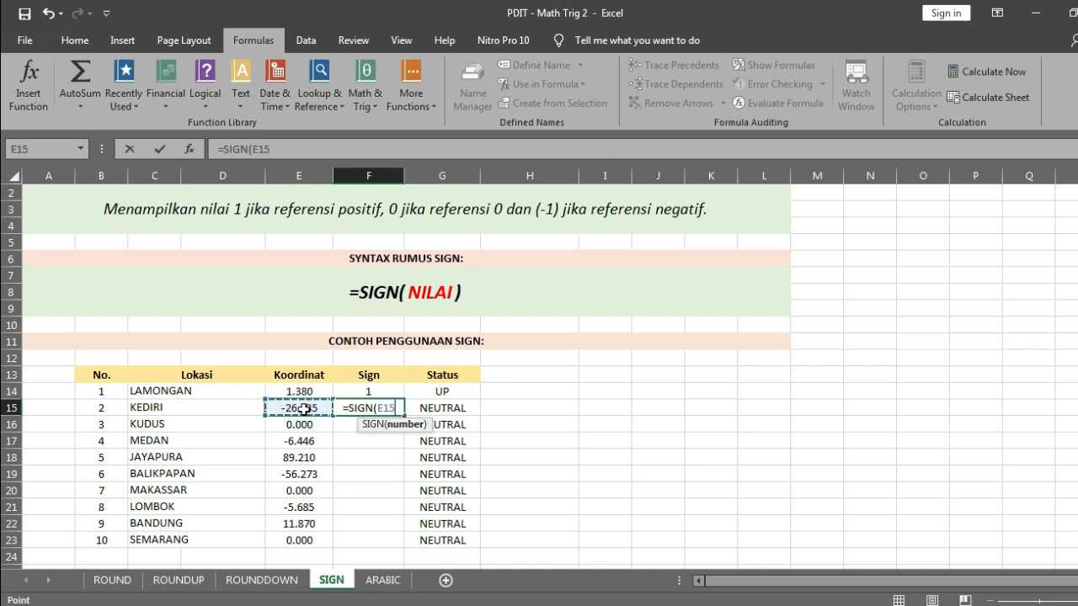
text())
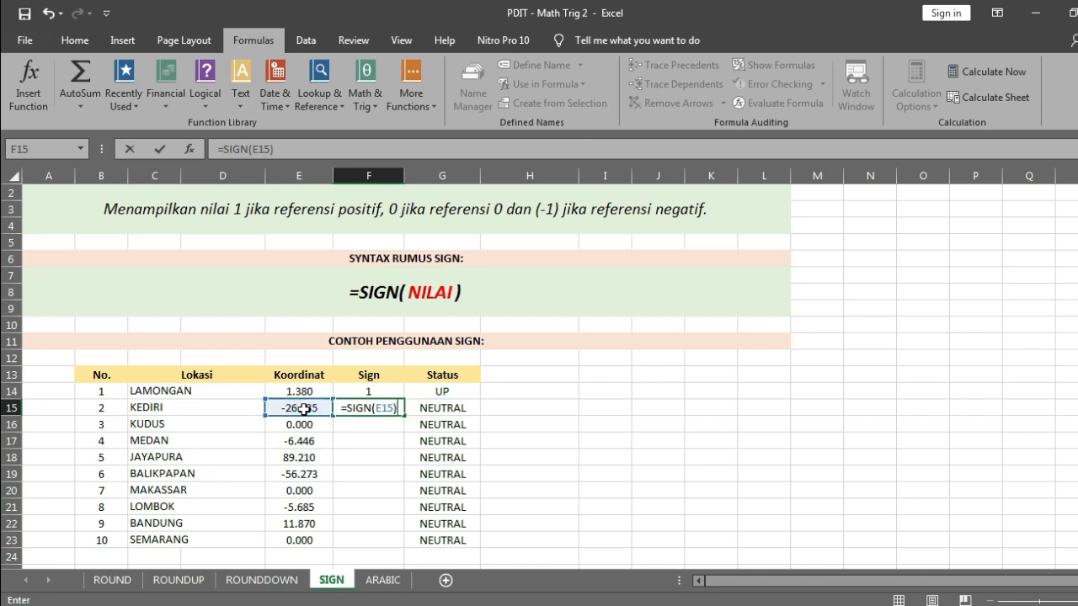
key(Return)
key(Up)
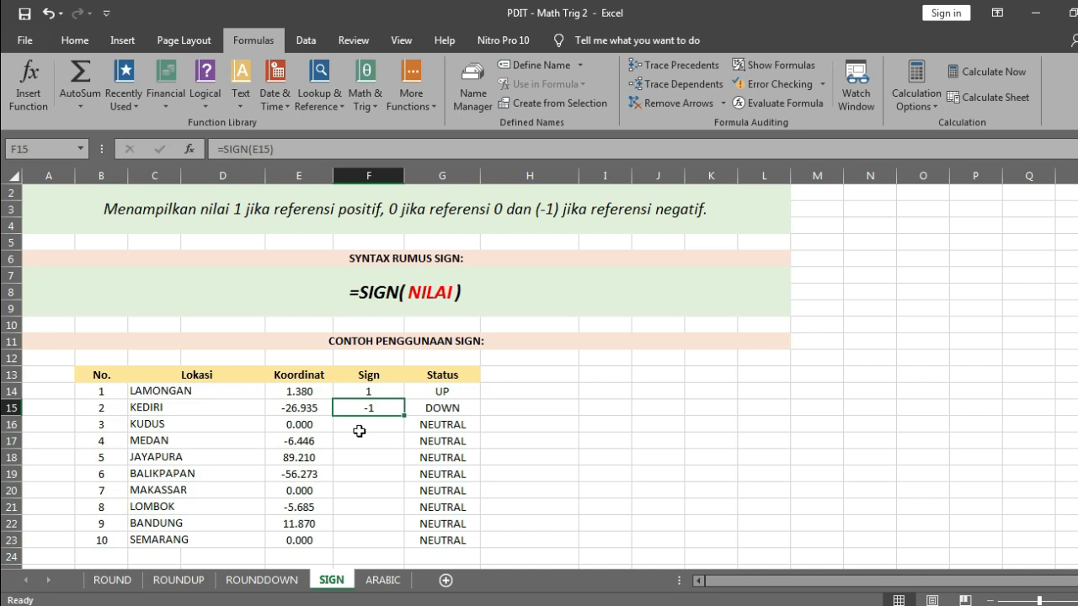
click(470, 406)
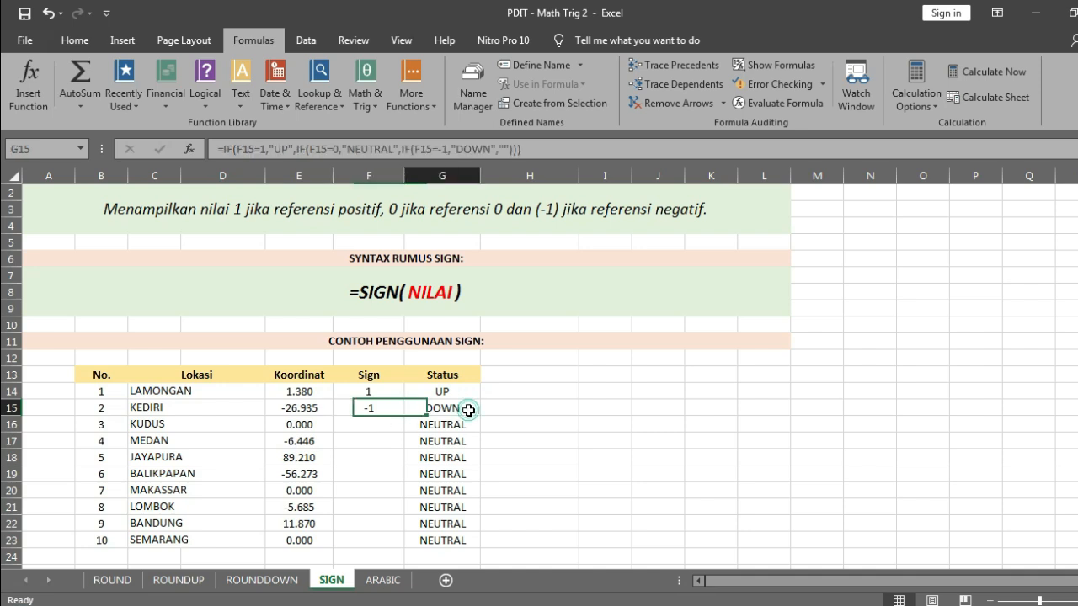
- Insert the SIGN function from the Math & Trig library in F16 with E16 as its Number, and check KUDUS's Status in G16
click(374, 424)
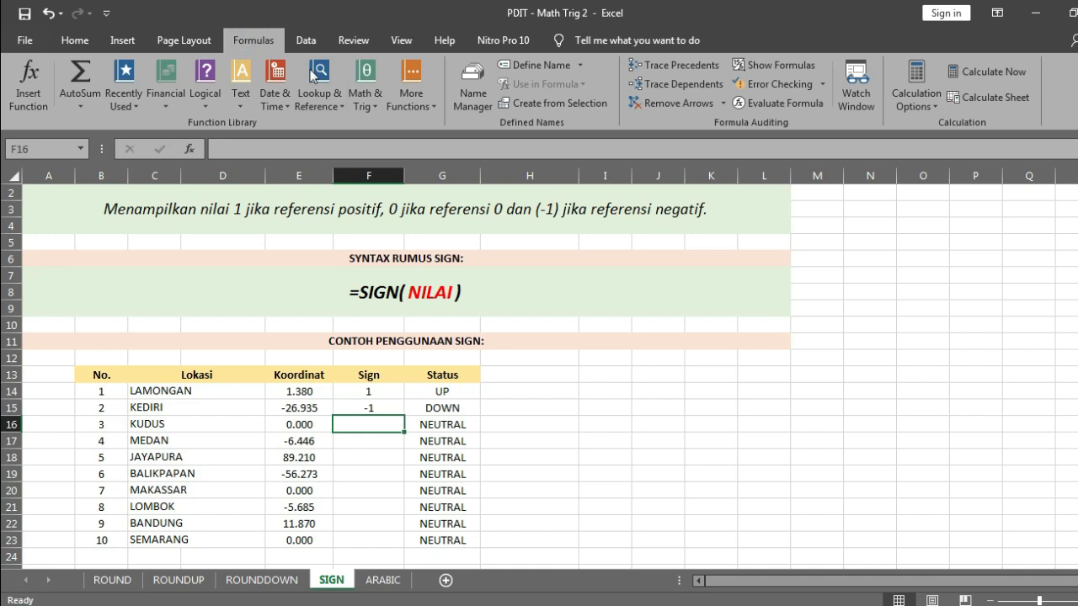
click(364, 84)
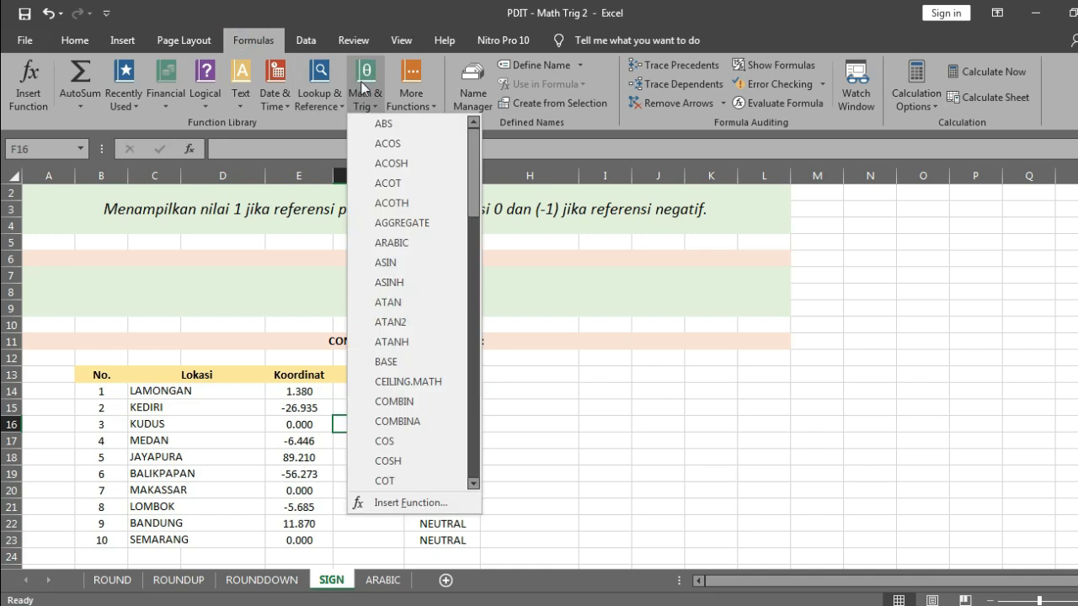
scroll(414, 236, down, 15)
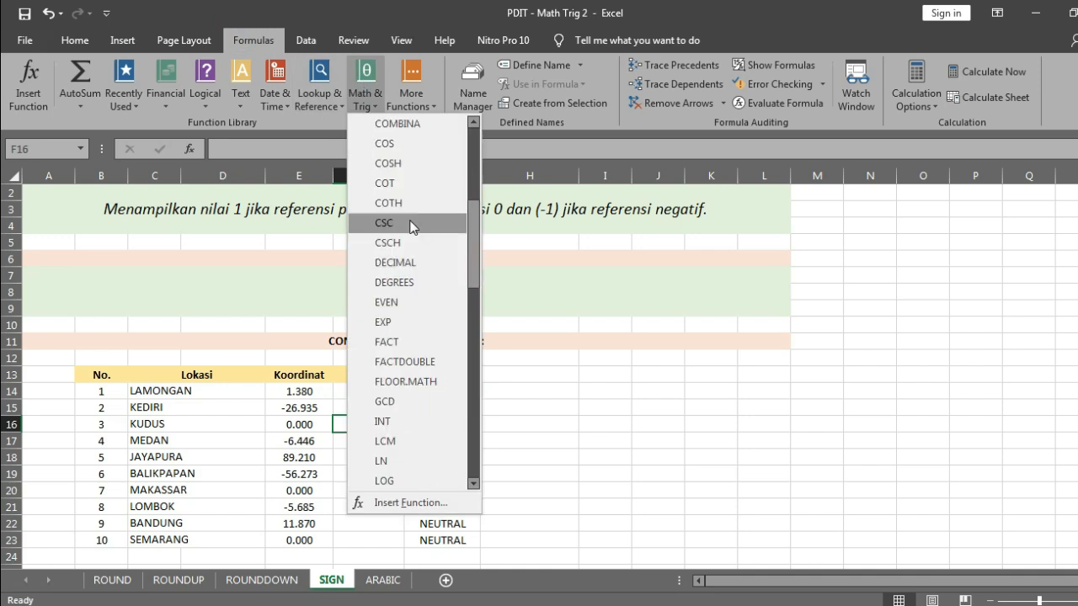
scroll(413, 237, down, 2)
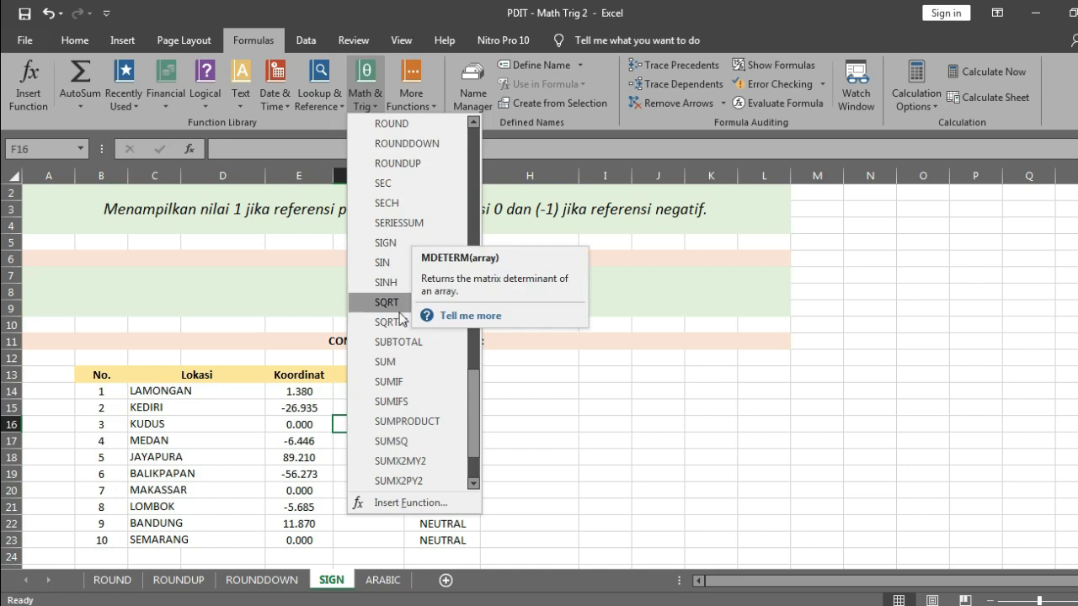
click(393, 244)
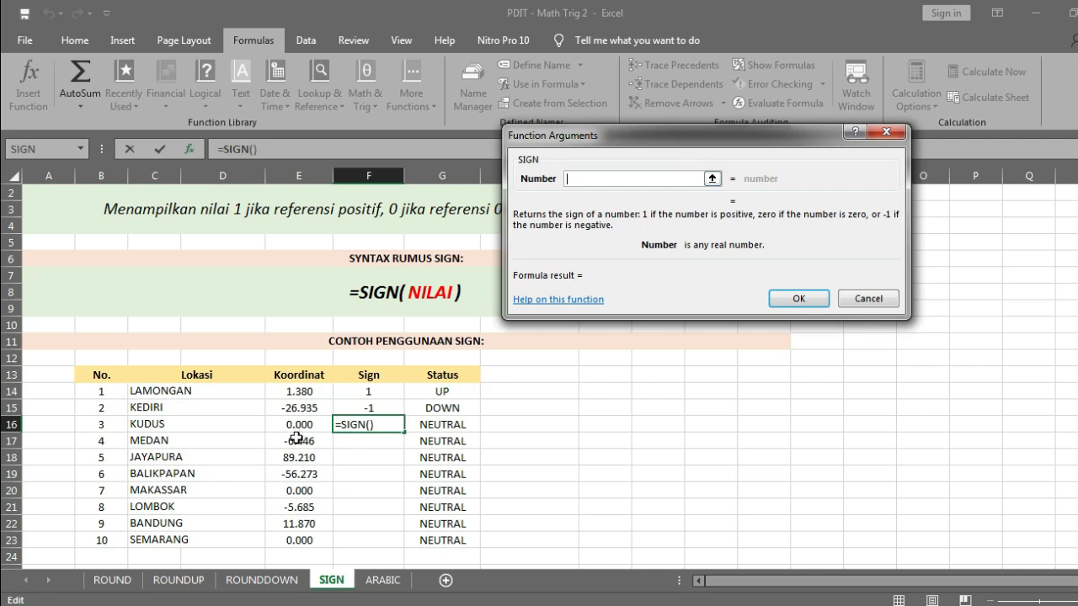
click(712, 178)
click(311, 425)
key(Return)
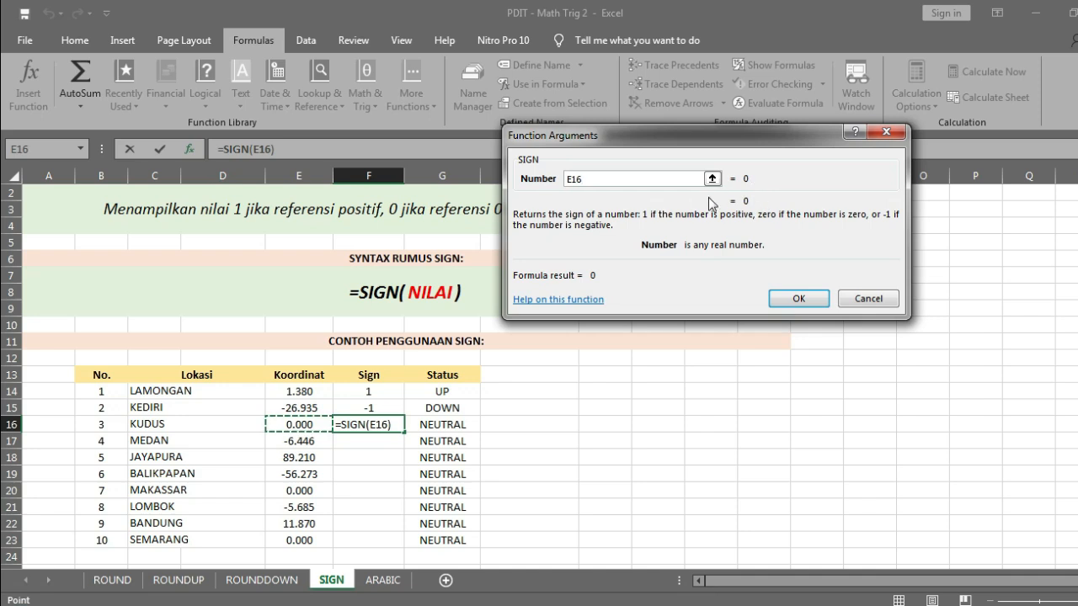
click(796, 297)
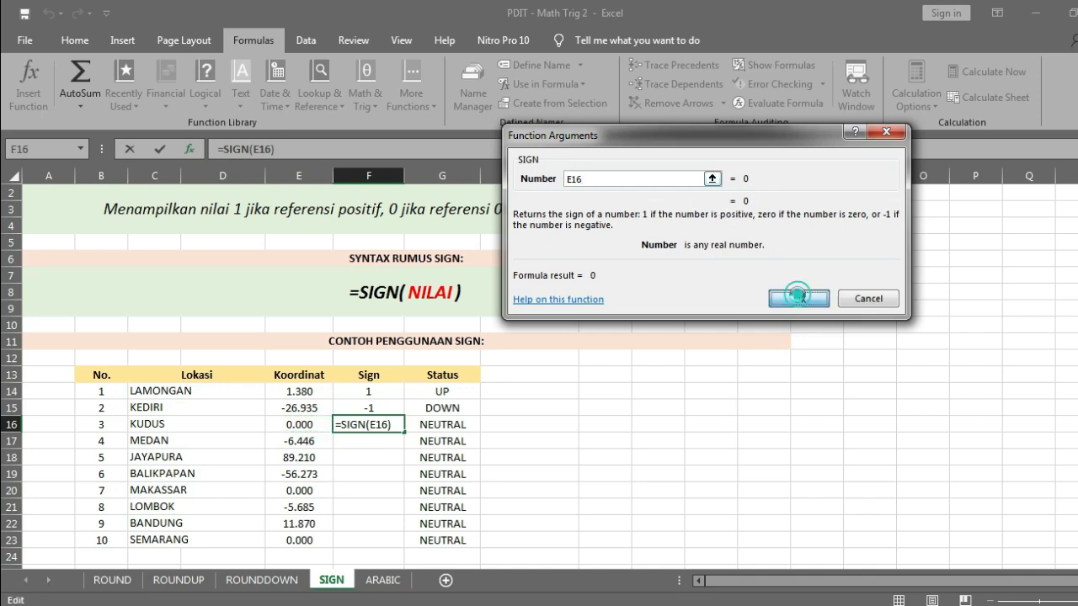
click(455, 429)
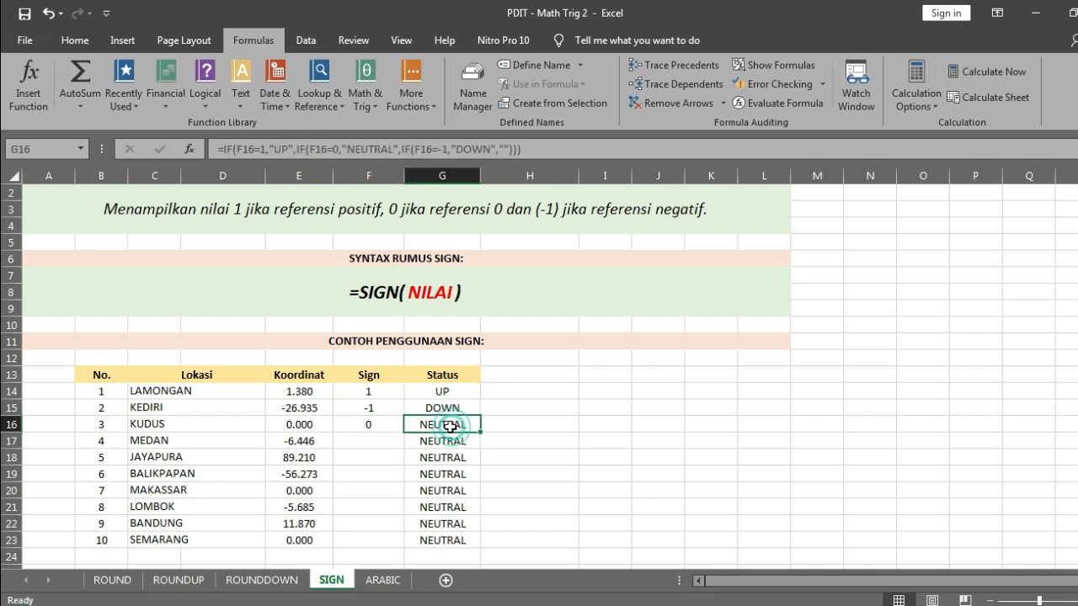
- Fill the F16 SIGN formula down through F23 for the remaining locations
click(388, 445)
click(384, 423)
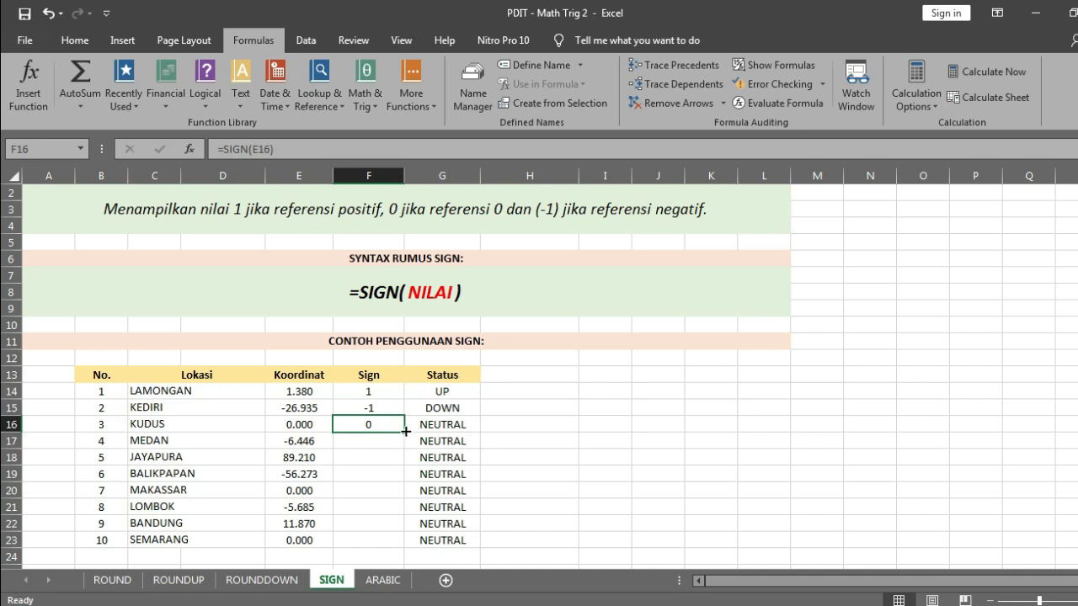
double_click(406, 431)
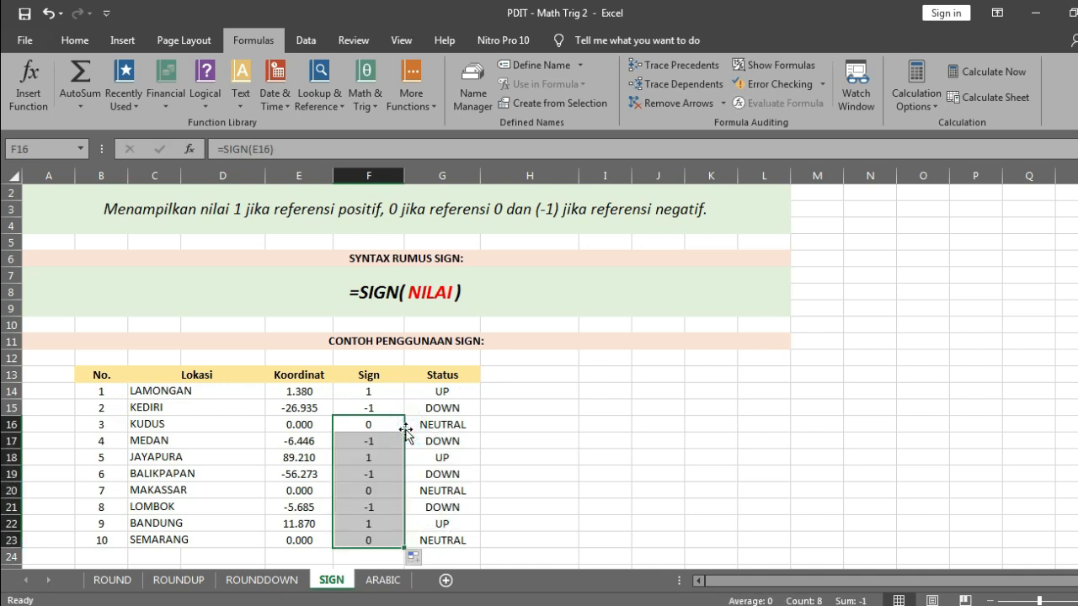
- Compare each coordinate with its Sign result for the locations from MEDAN in row 17 to SEMARANG in row 23
click(314, 442)
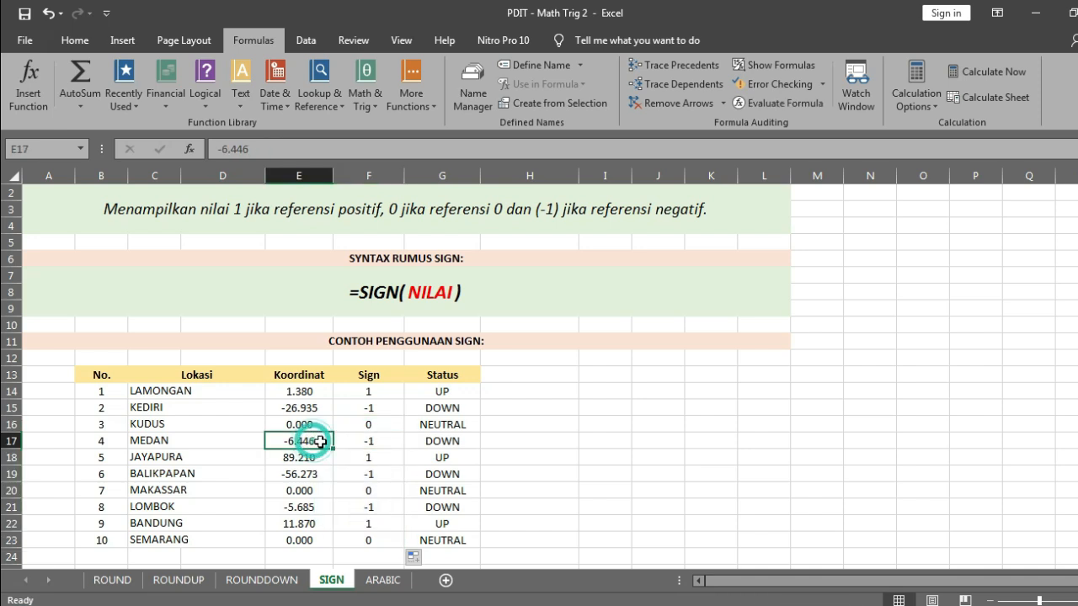
click(367, 445)
click(315, 455)
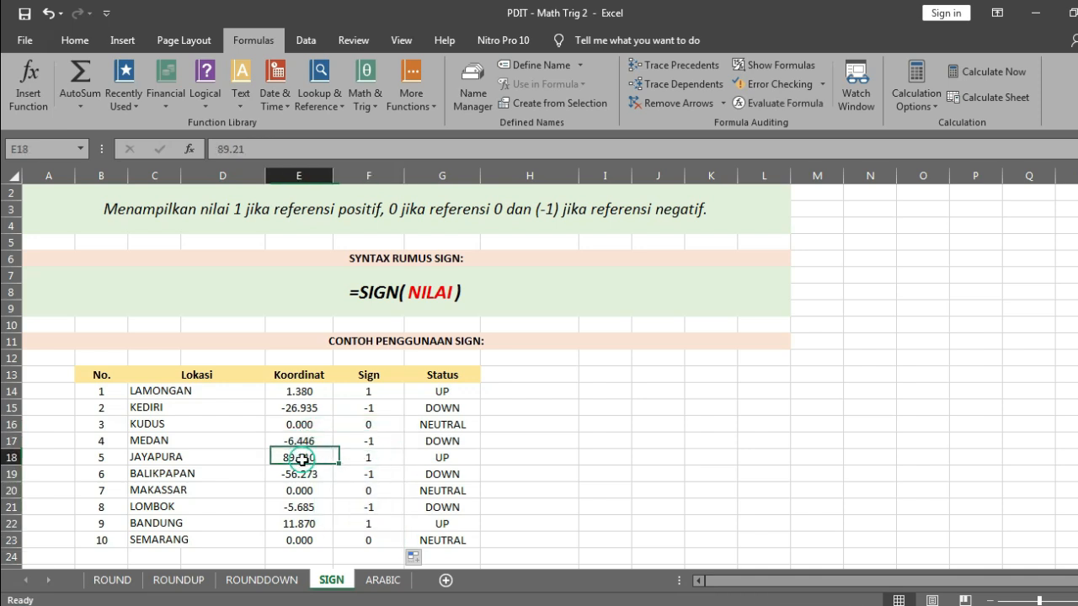
click(387, 462)
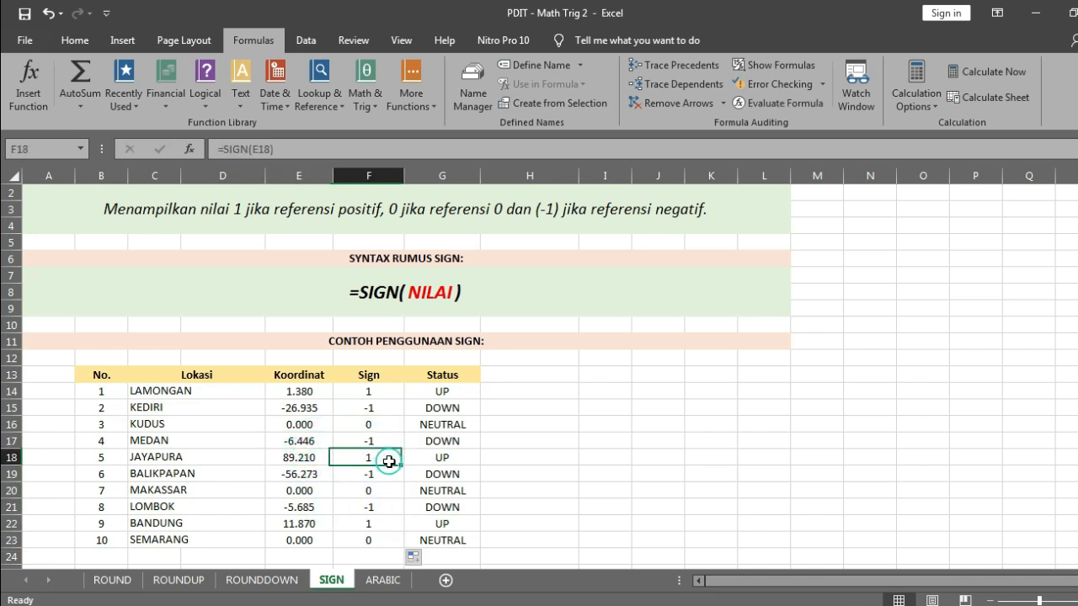
click(317, 473)
click(366, 475)
click(310, 487)
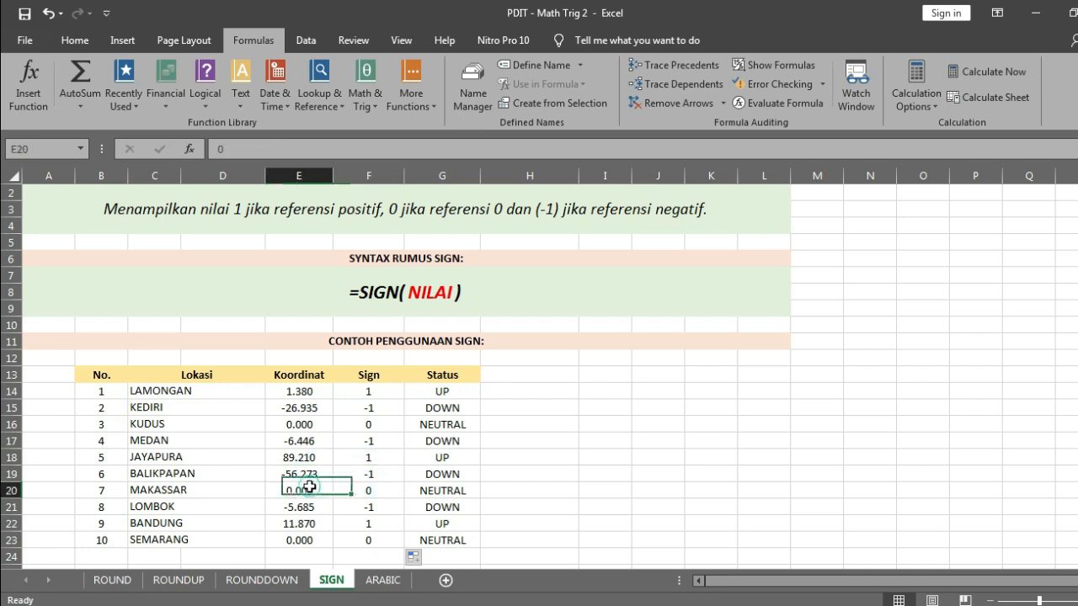
click(368, 489)
click(327, 502)
click(368, 506)
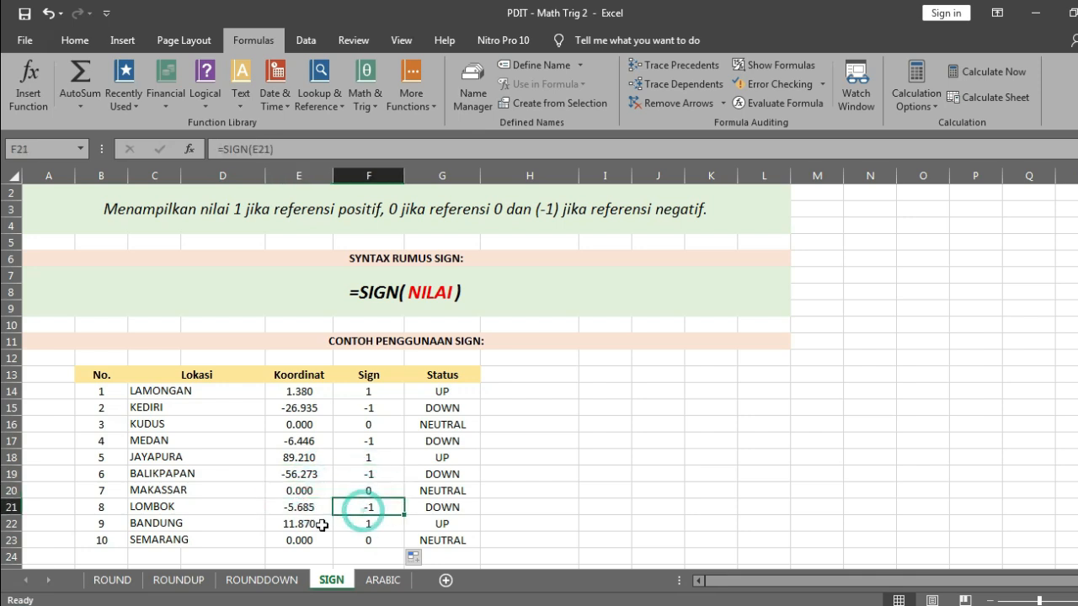
click(317, 525)
click(368, 524)
click(313, 540)
click(368, 540)
- Review the SIGN function description in A2 against sample coordinates and Sign results in rows 15 to 19
scroll(439, 438, up, 1)
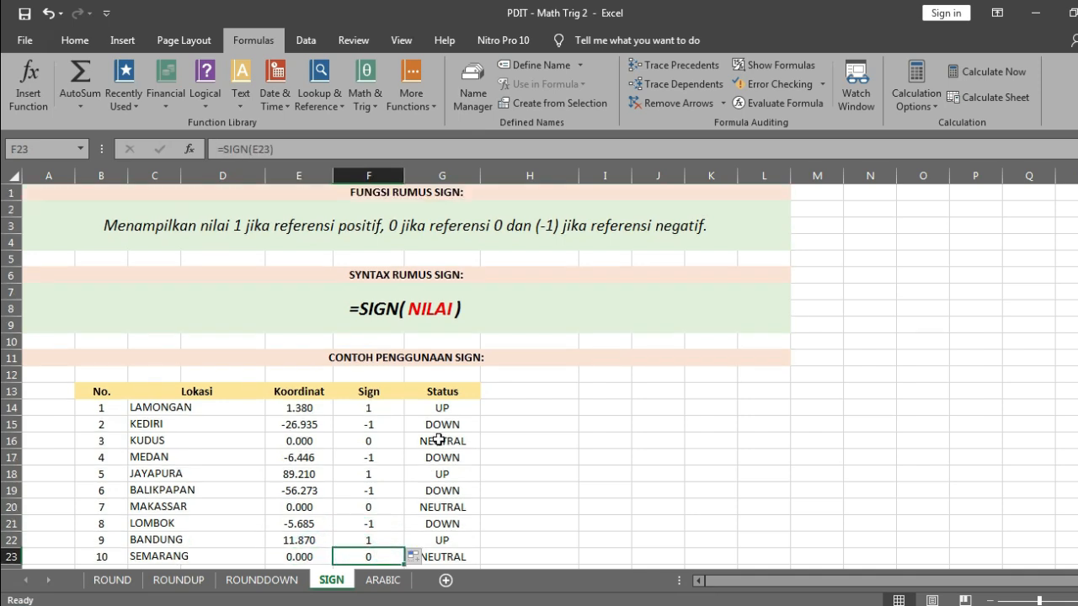
click(328, 225)
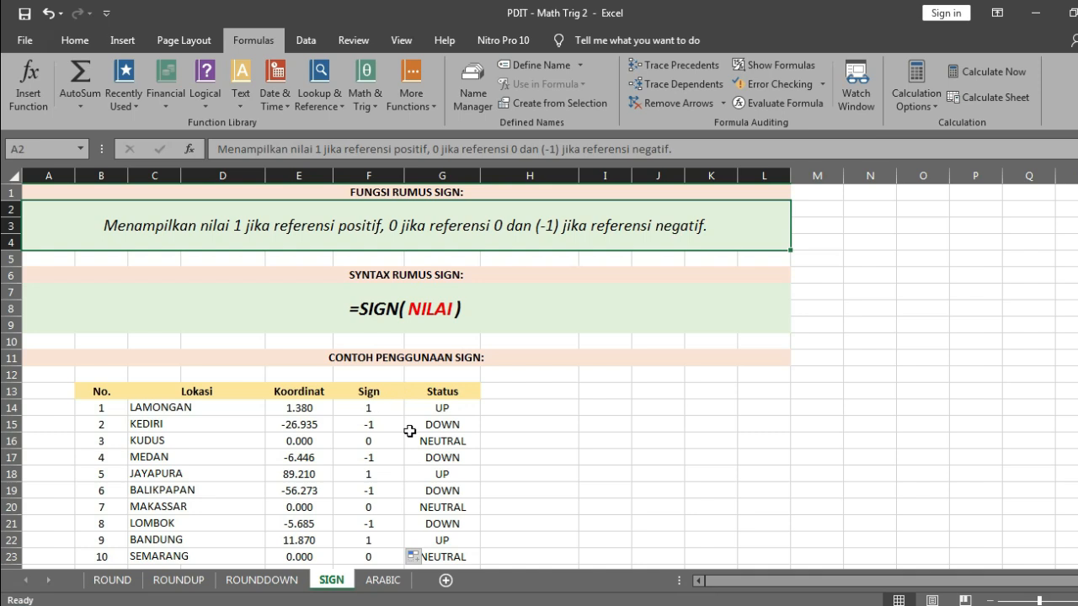
click(379, 426)
click(312, 474)
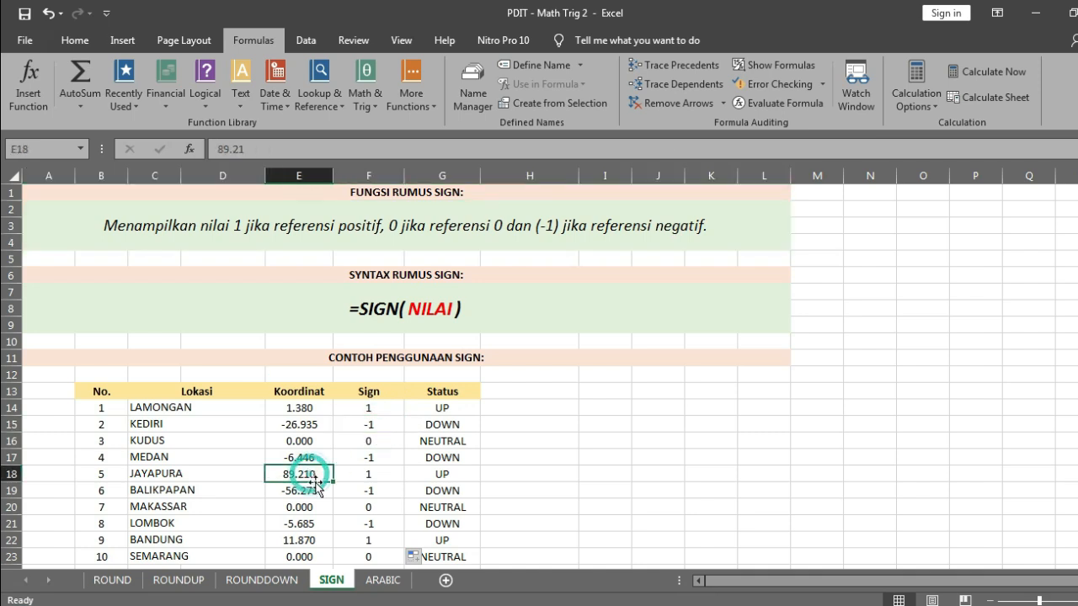
click(316, 457)
click(359, 457)
click(368, 474)
click(370, 490)
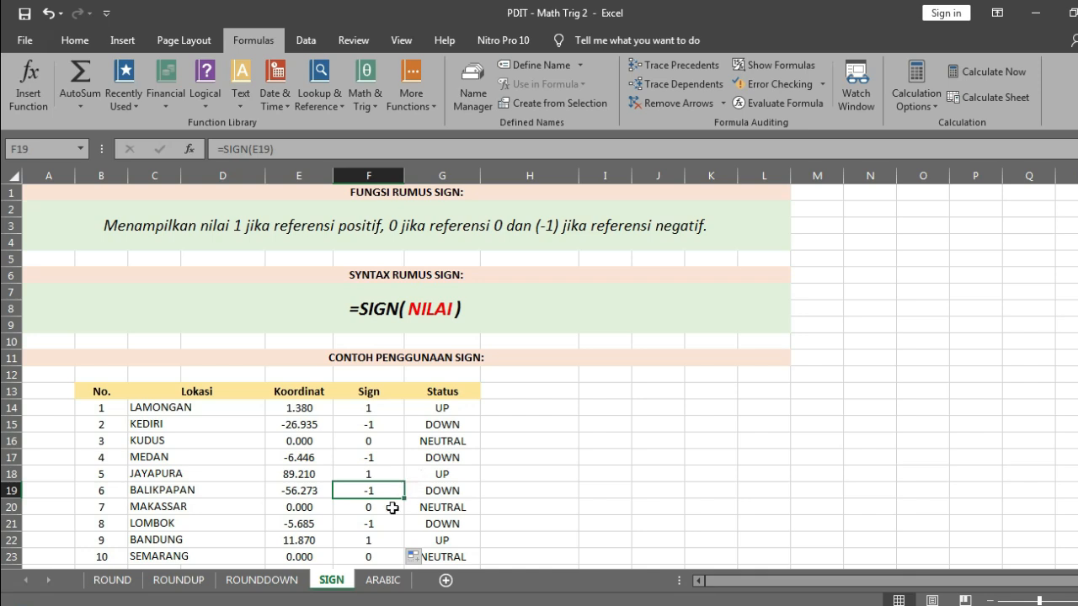
- Open the ARABIC sheet and select the function's description in A2
click(383, 585)
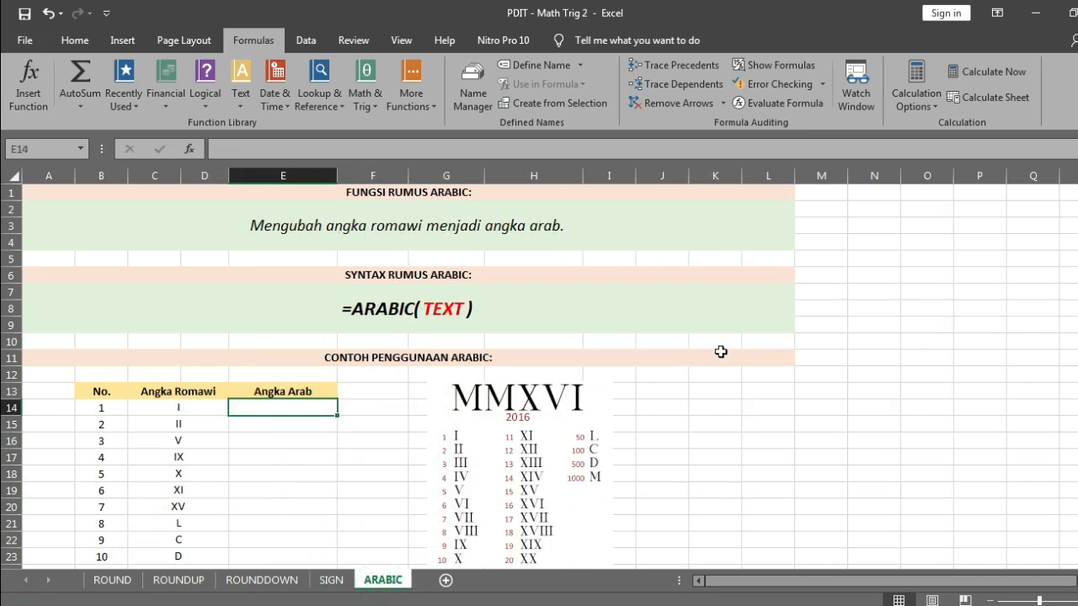
click(724, 292)
click(688, 225)
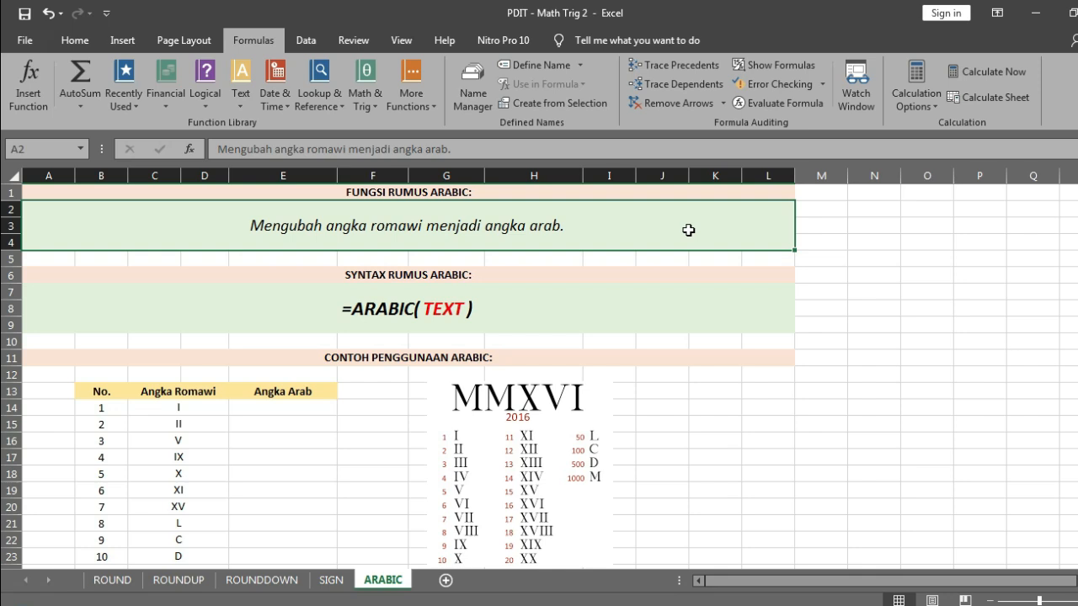
- Examine the Roman numeral reference picture, the example table and the ARABIC syntax, then select the first Angka Arab cell, E14
scroll(665, 294, down, 1)
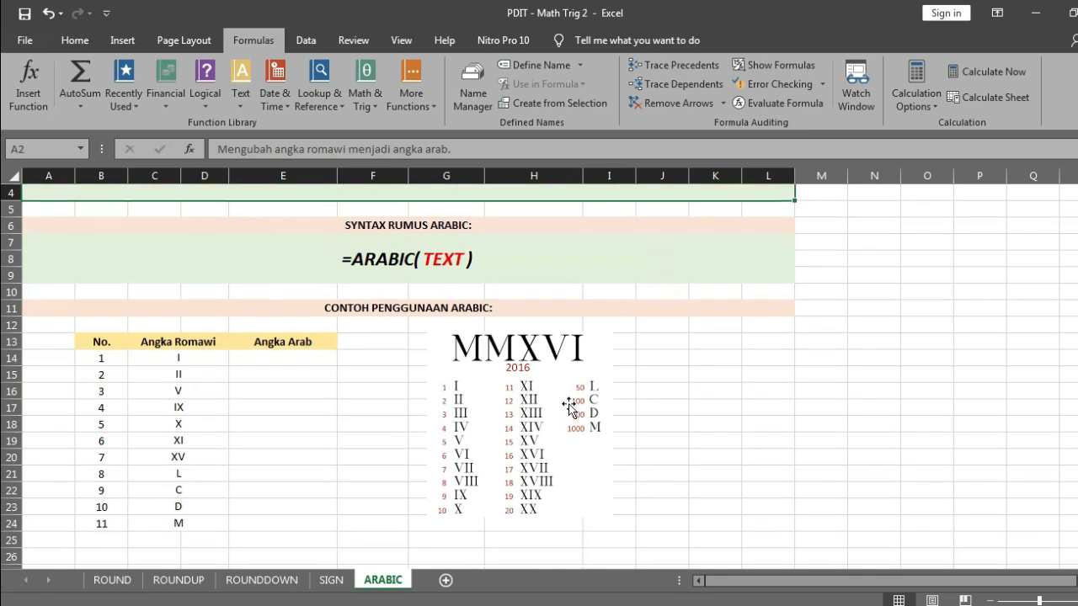
click(554, 421)
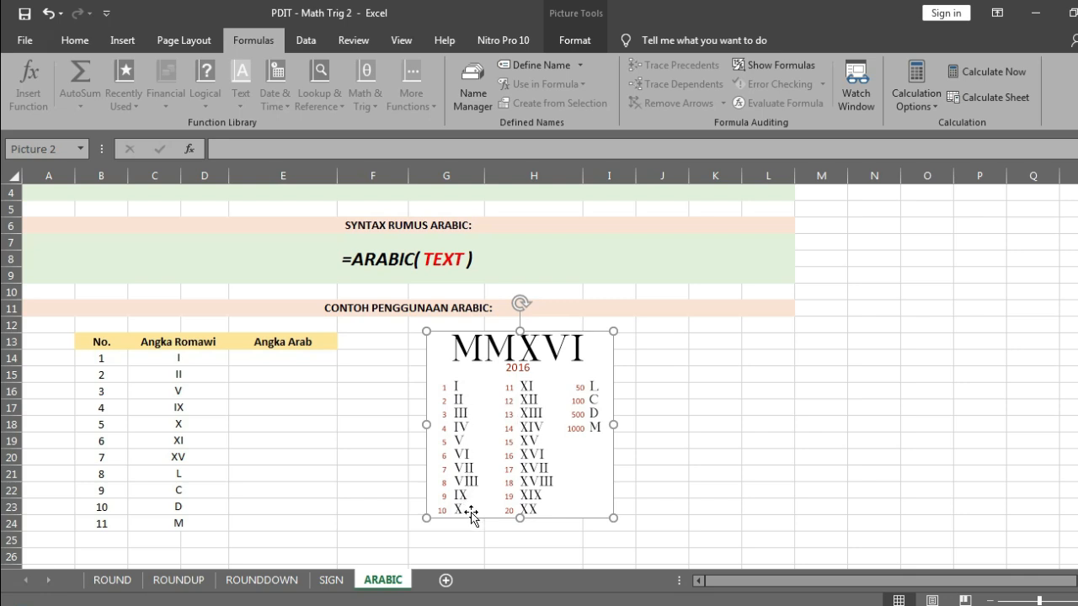
click(746, 403)
scroll(738, 399, up, 1)
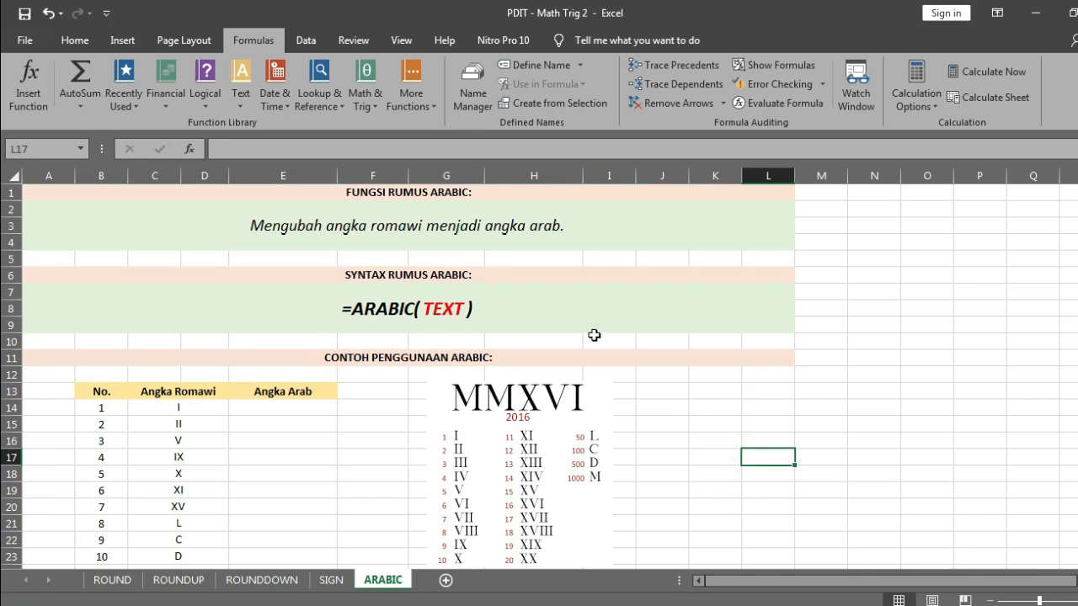
scroll(243, 430, down, 1)
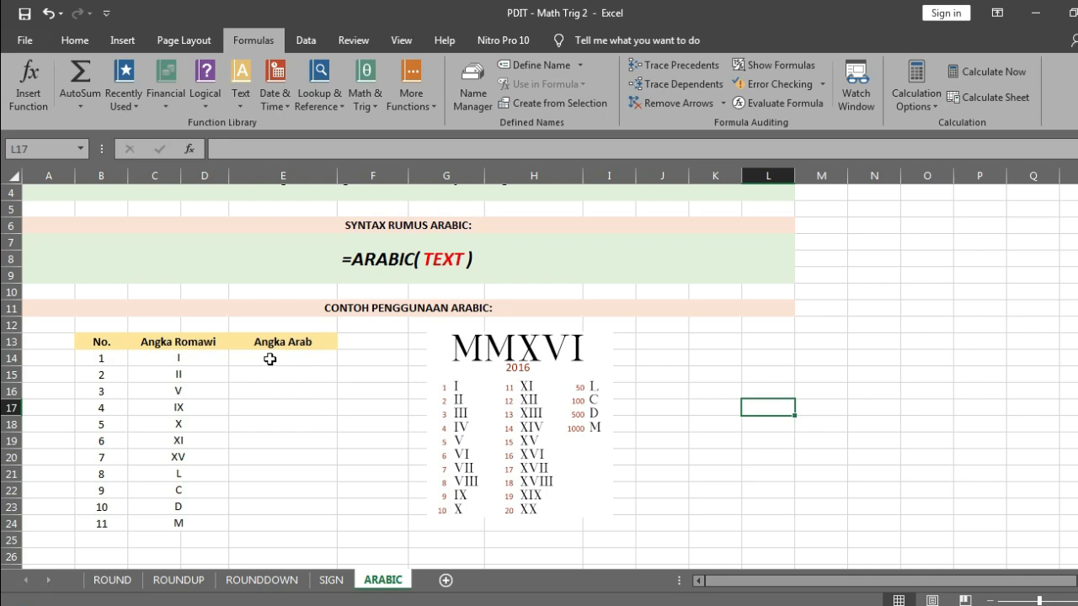
scroll(269, 359, up, 1)
click(505, 305)
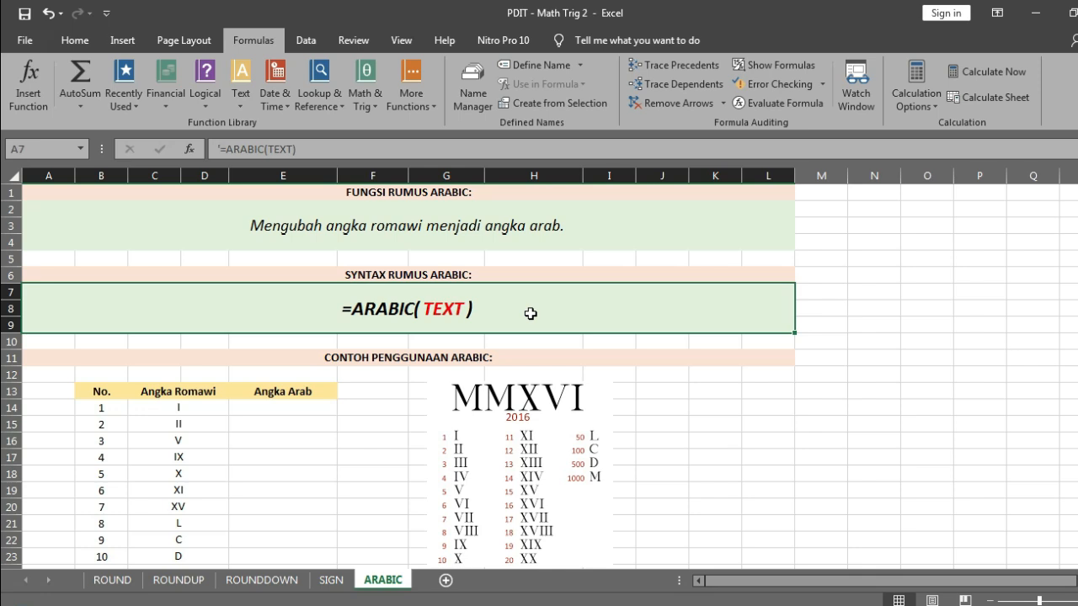
click(280, 407)
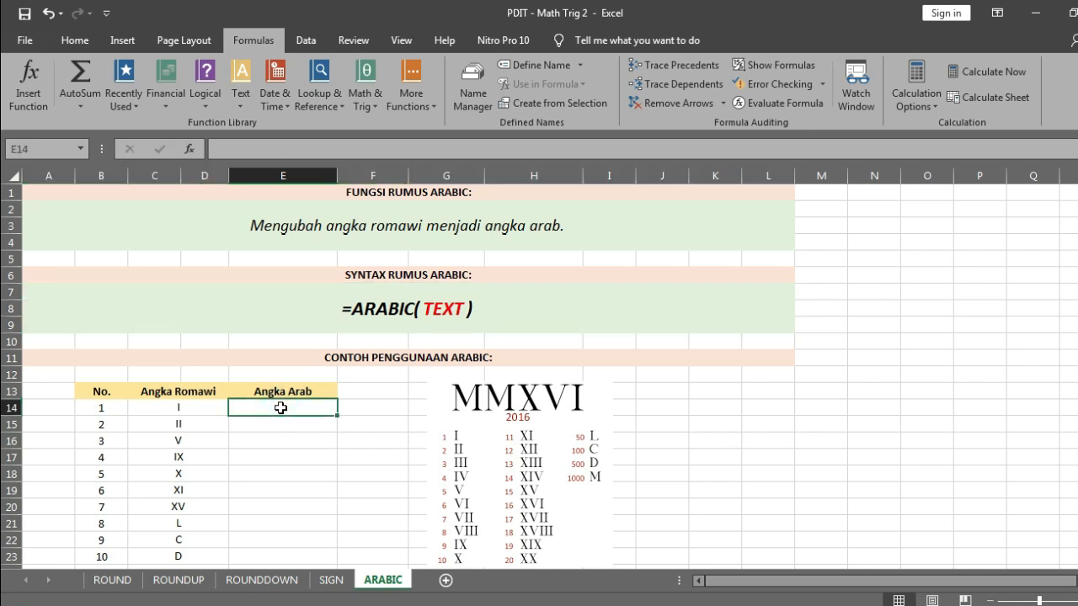
- Enter the formula =ARABIC(C14) in E14 to convert the Roman numeral I
text(=)
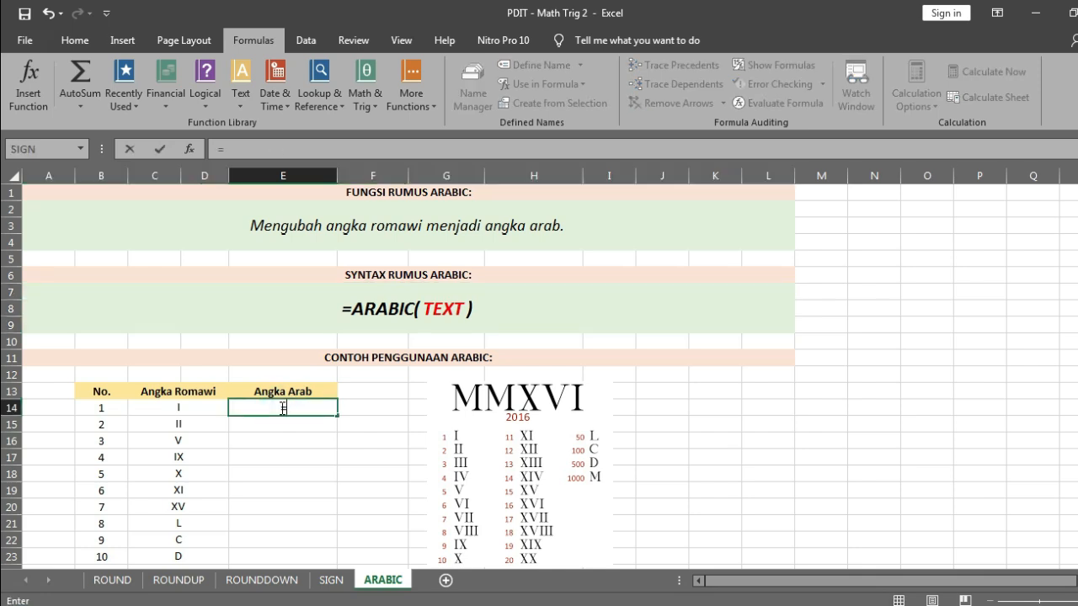
text(ARA)
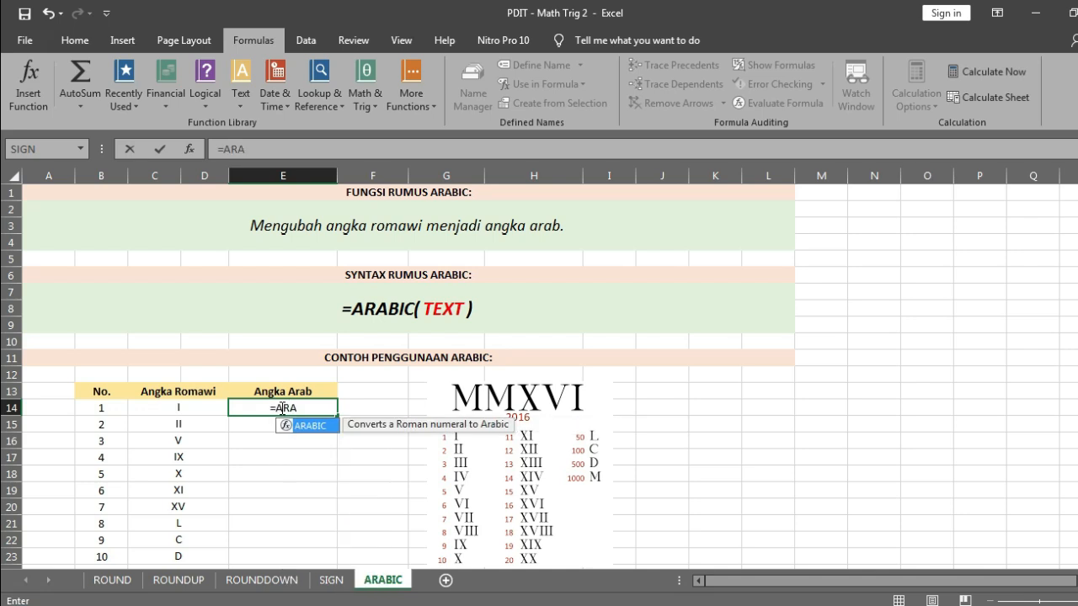
double_click(308, 425)
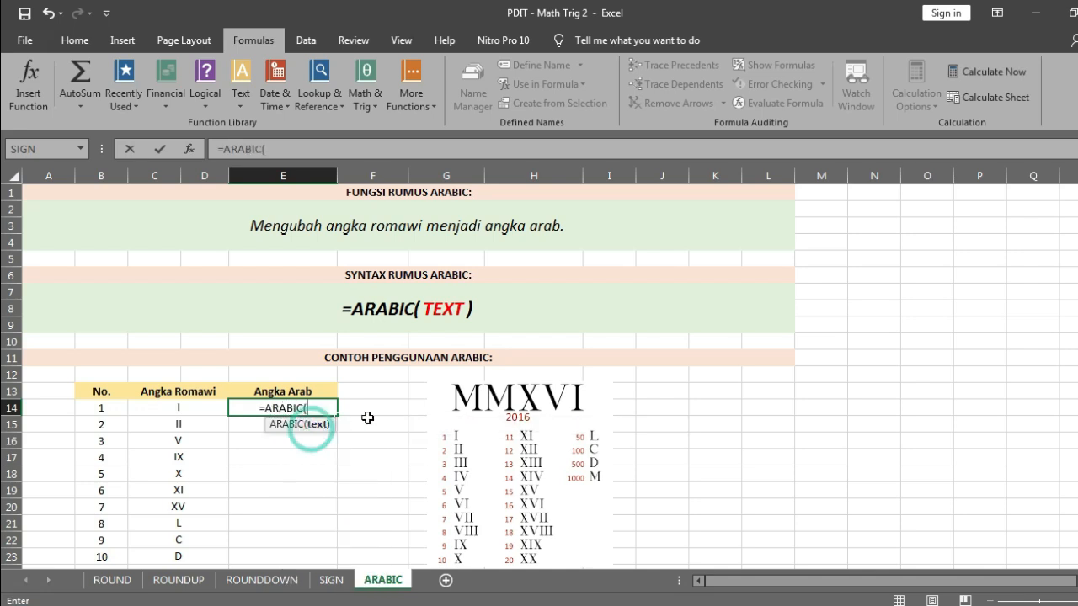
click(206, 403)
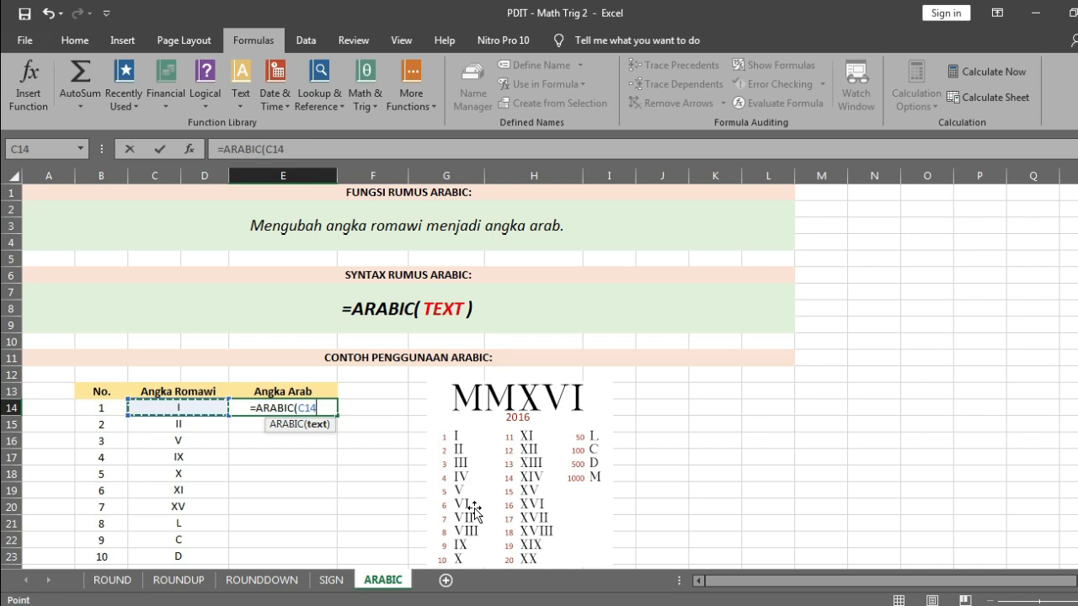
text())
key(Return)
key(Up)
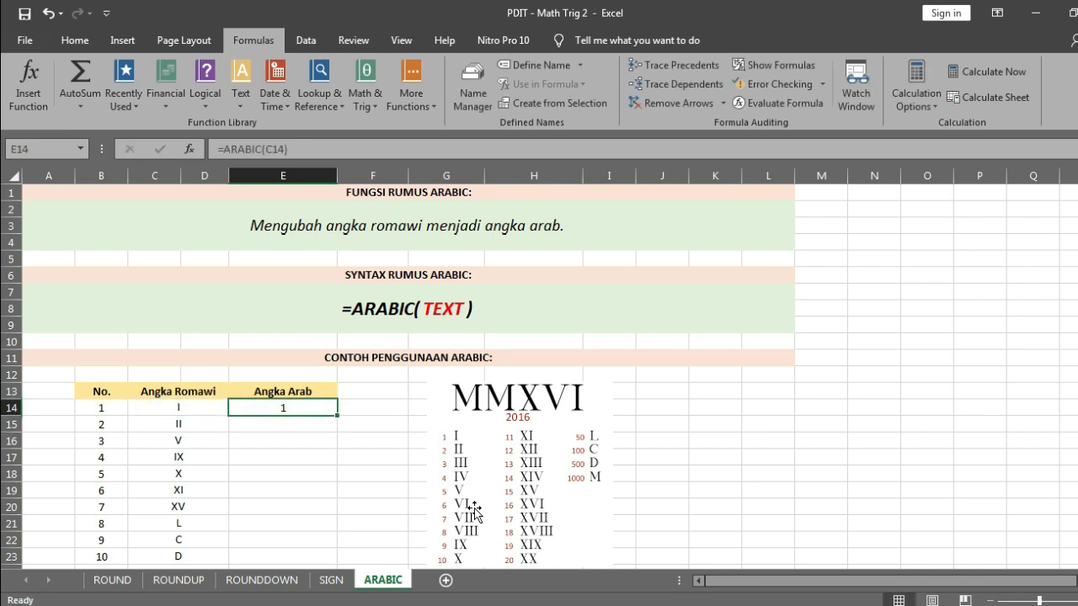
- Convert the Roman numeral II in E15 with the formula =ARABIC(C15)
key(Return)
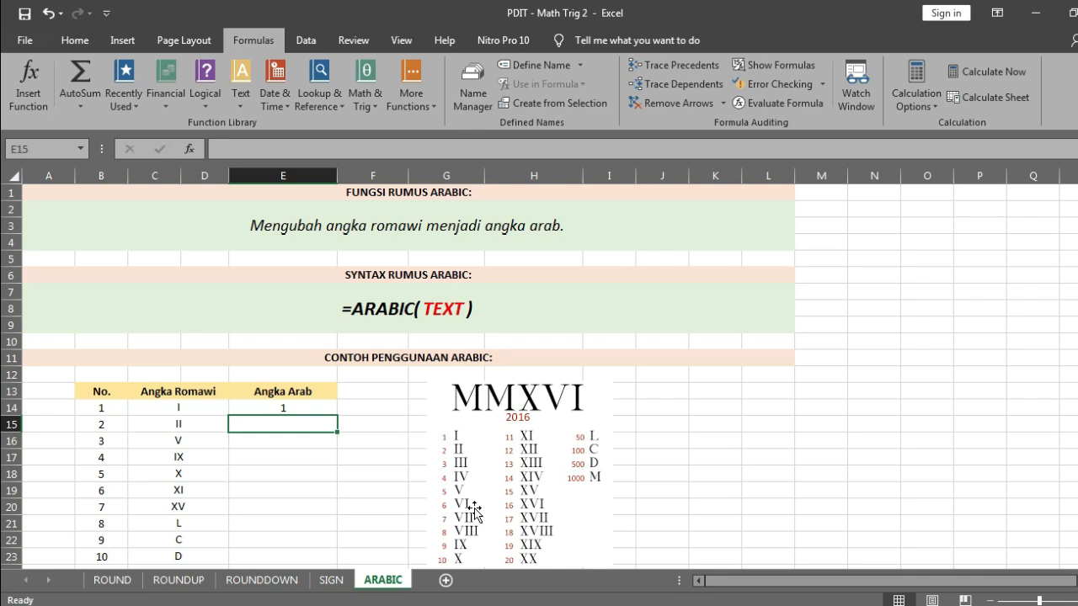
text(=)
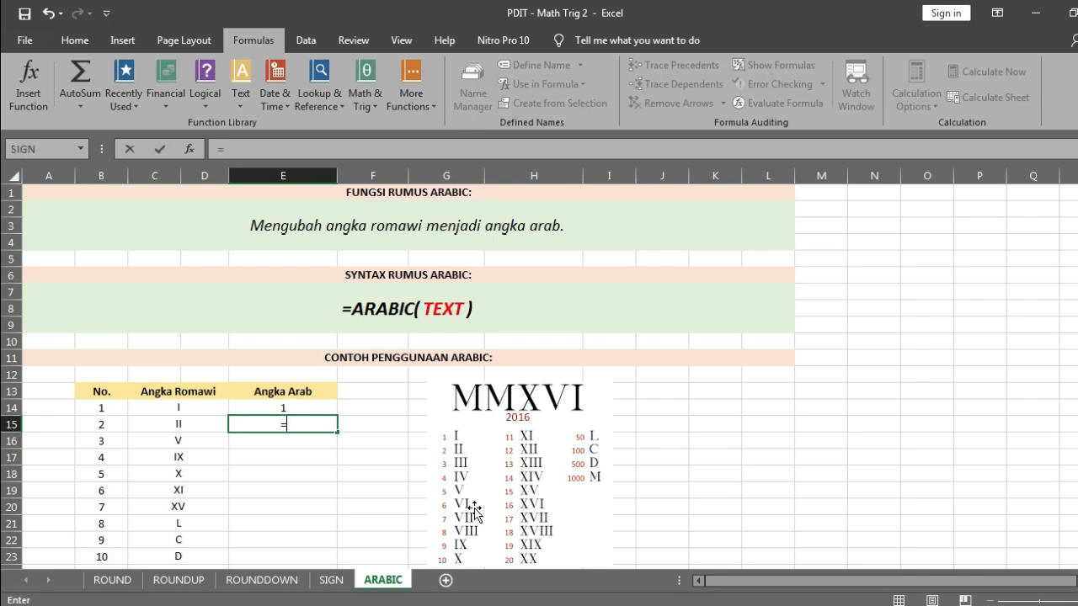
text(ARA)
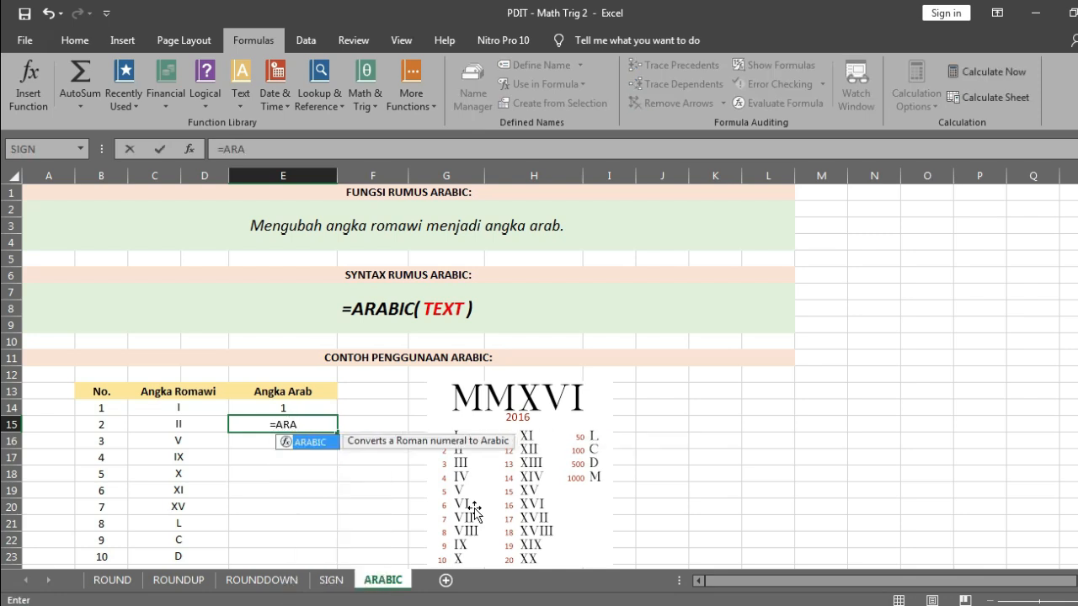
click(319, 447)
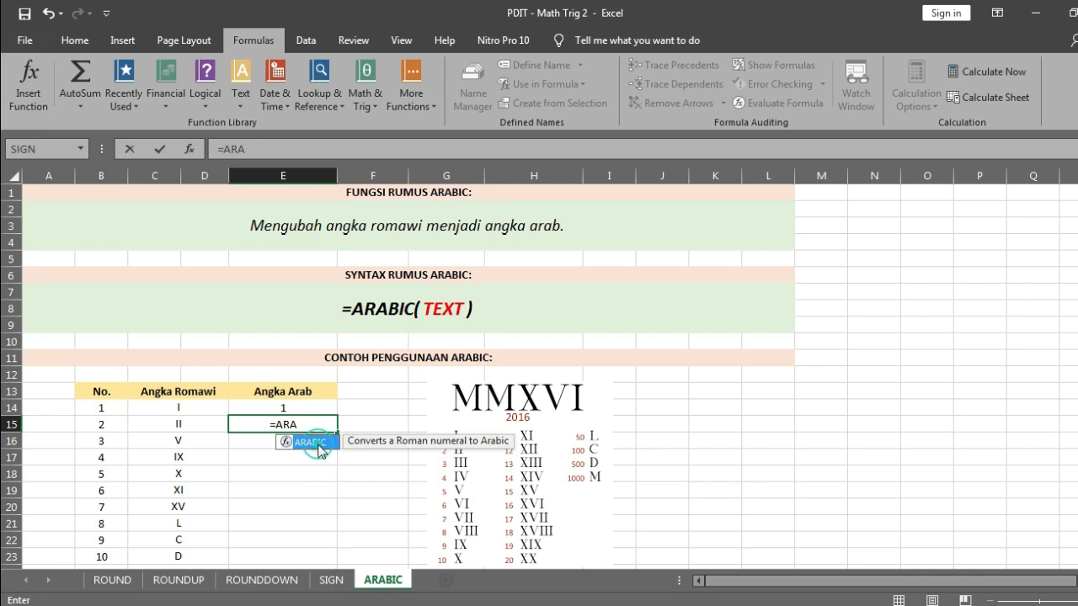
double_click(318, 444)
click(192, 424)
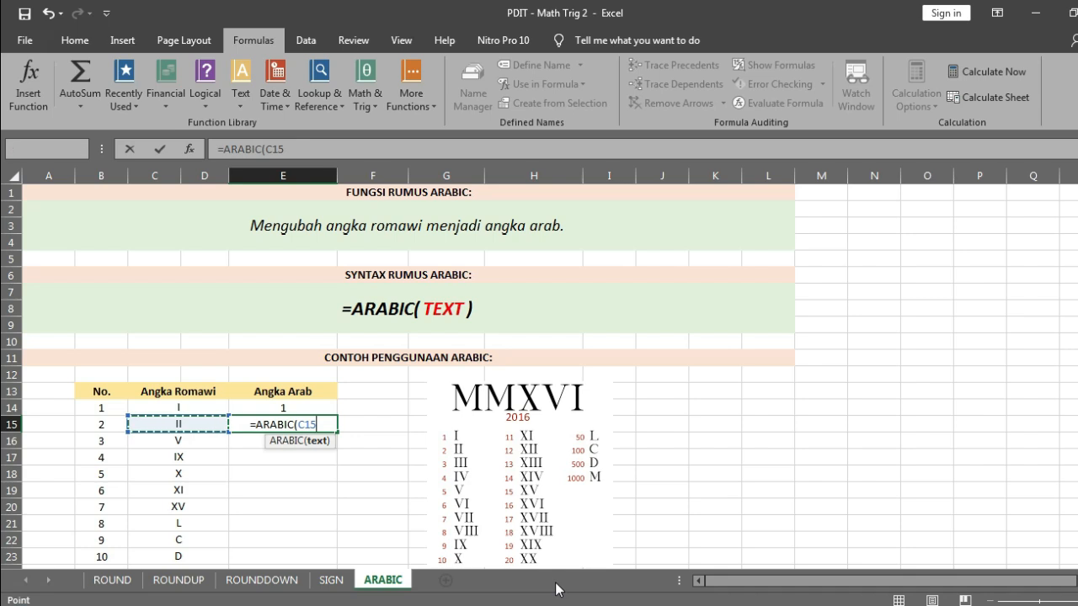
key(Return)
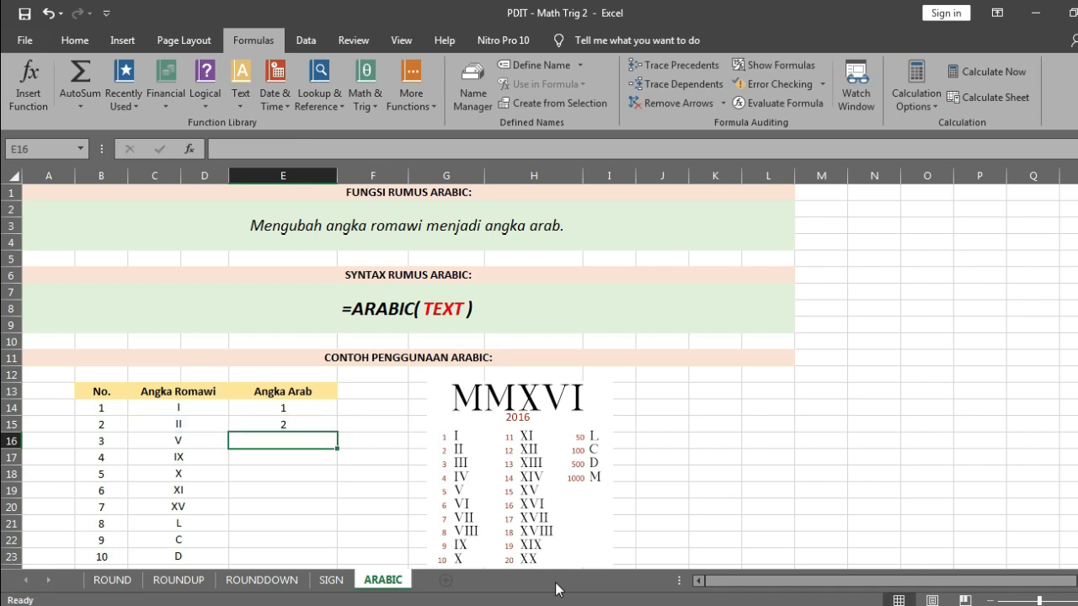
- Convert the Roman numeral V in E16 with the formula =ARABIC(C16)
text(=ARA)
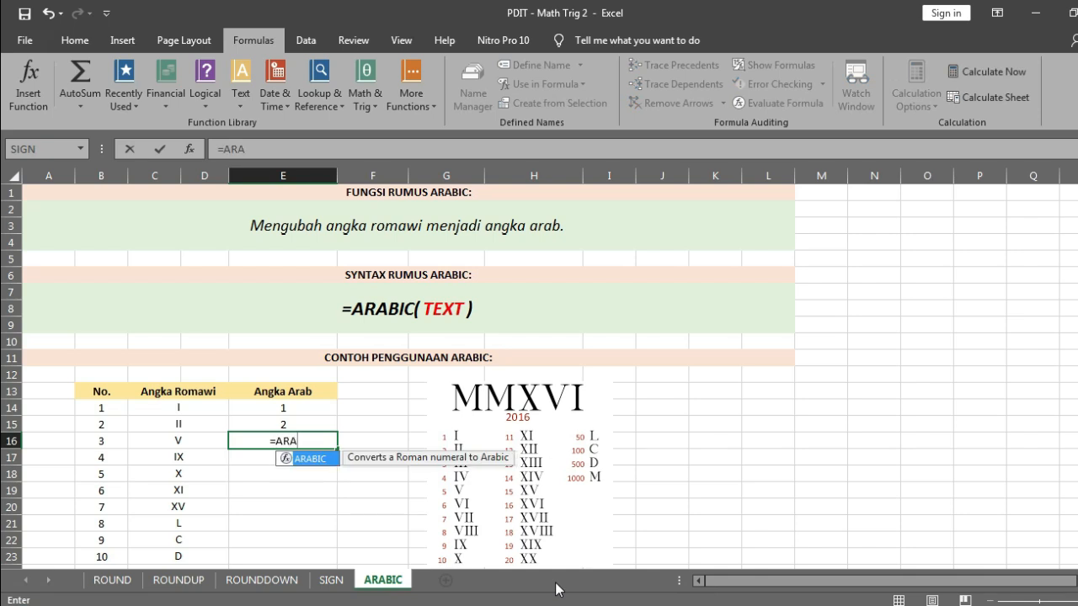
text(BIC)
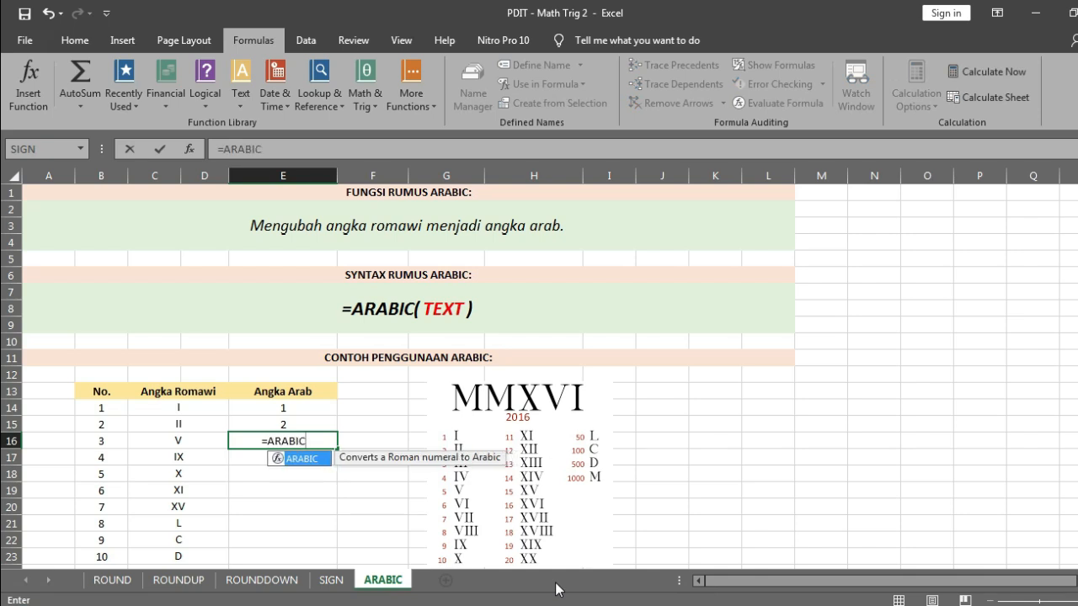
text(()
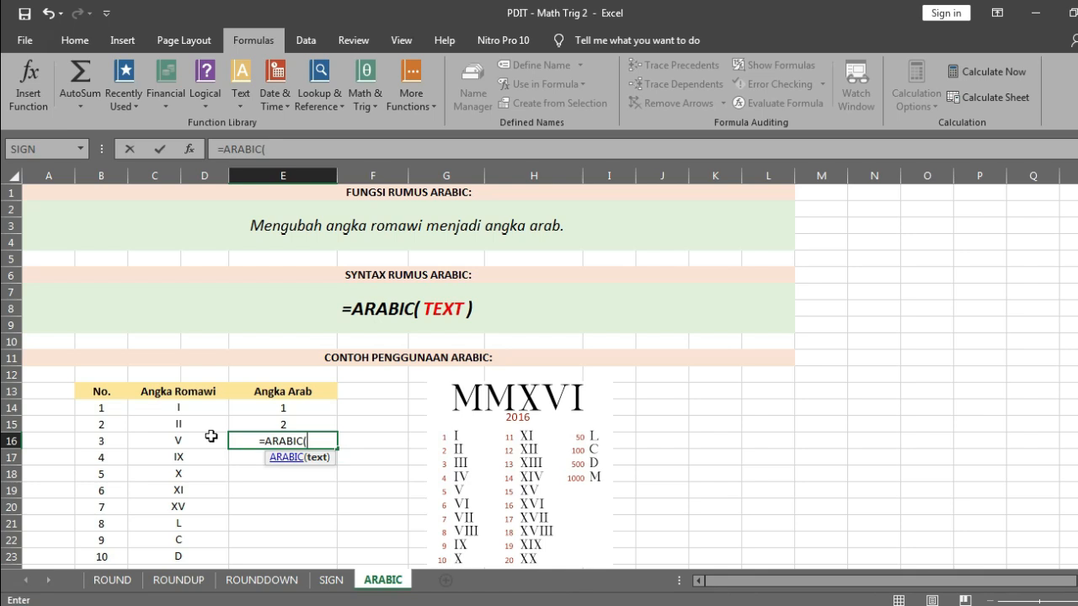
click(177, 442)
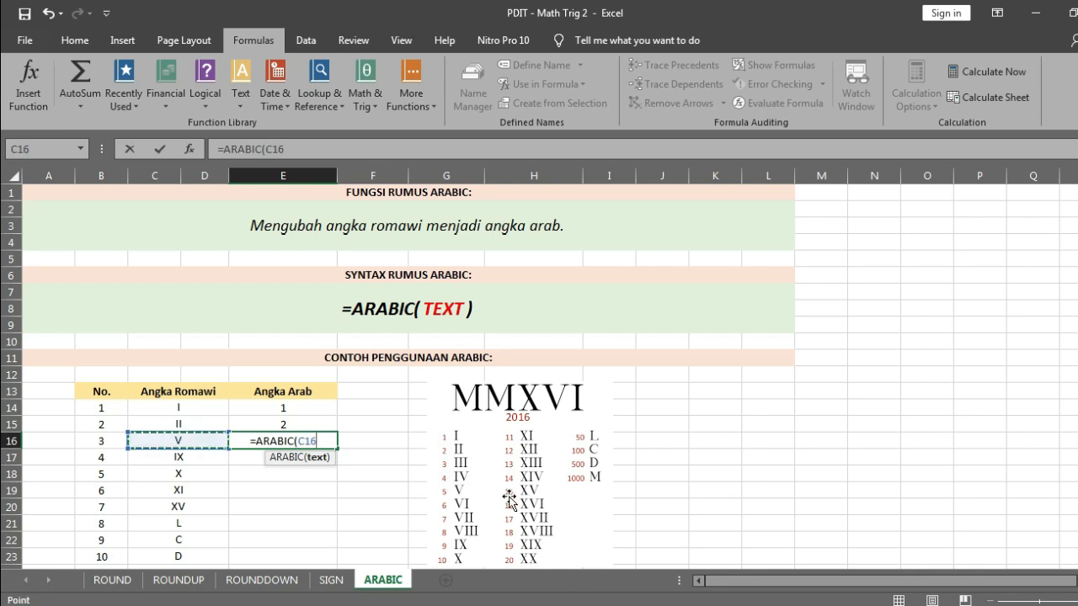
key(Return)
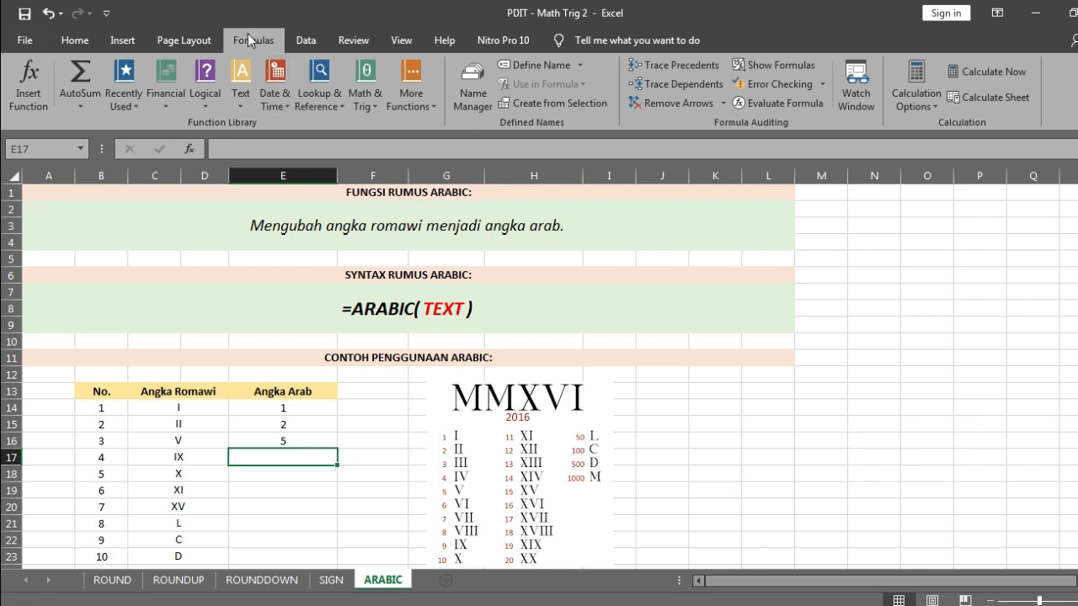
- Insert the ARABIC function in E17 from the Math & Trig function library, with C17 as its Text argument
click(360, 79)
scroll(389, 323, down, 3)
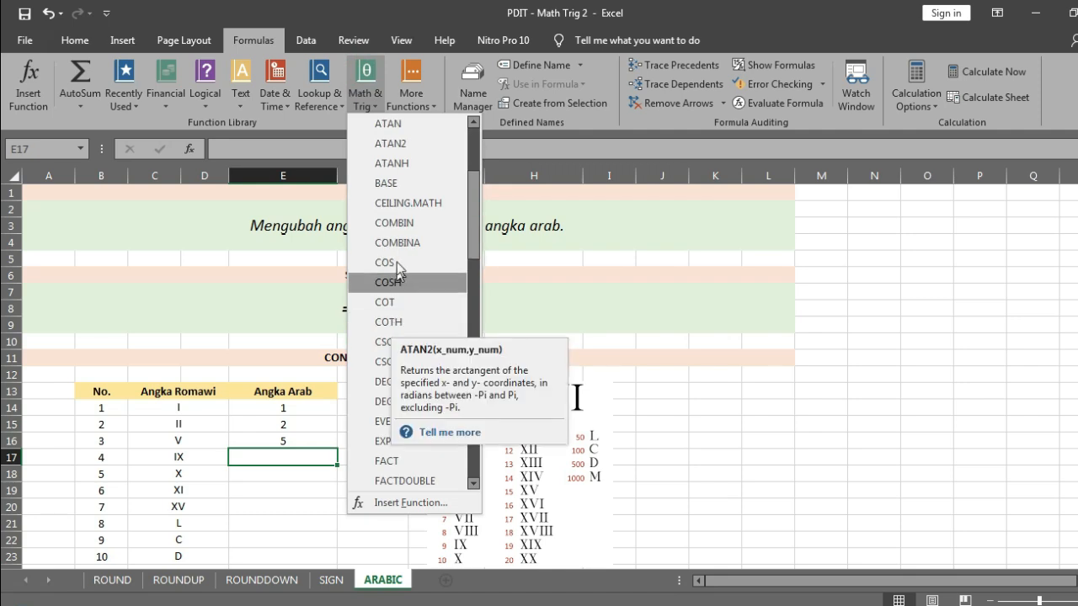
scroll(399, 219, up, 3)
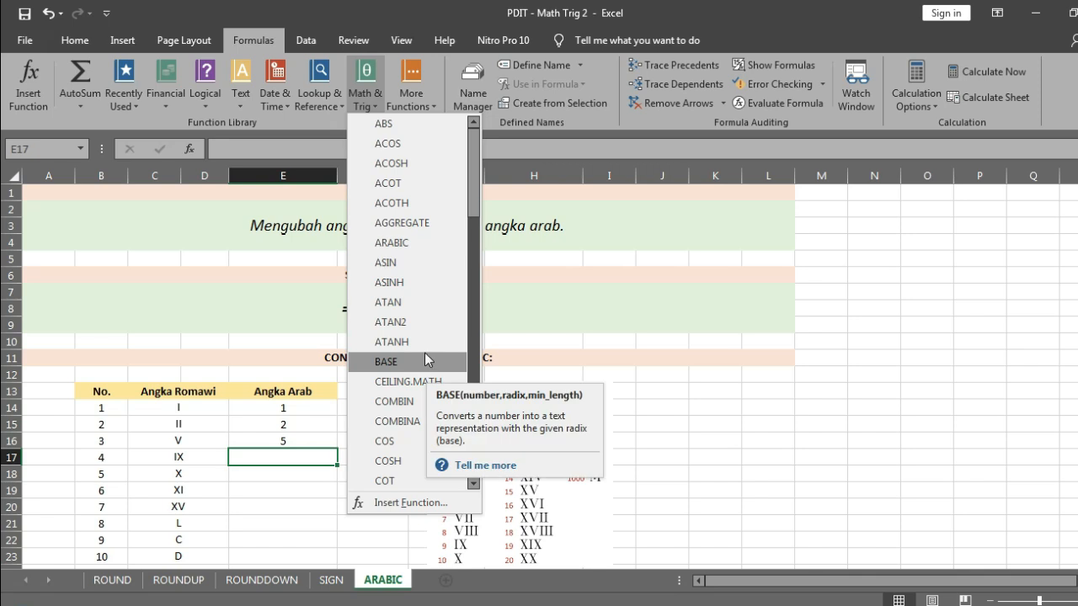
click(432, 243)
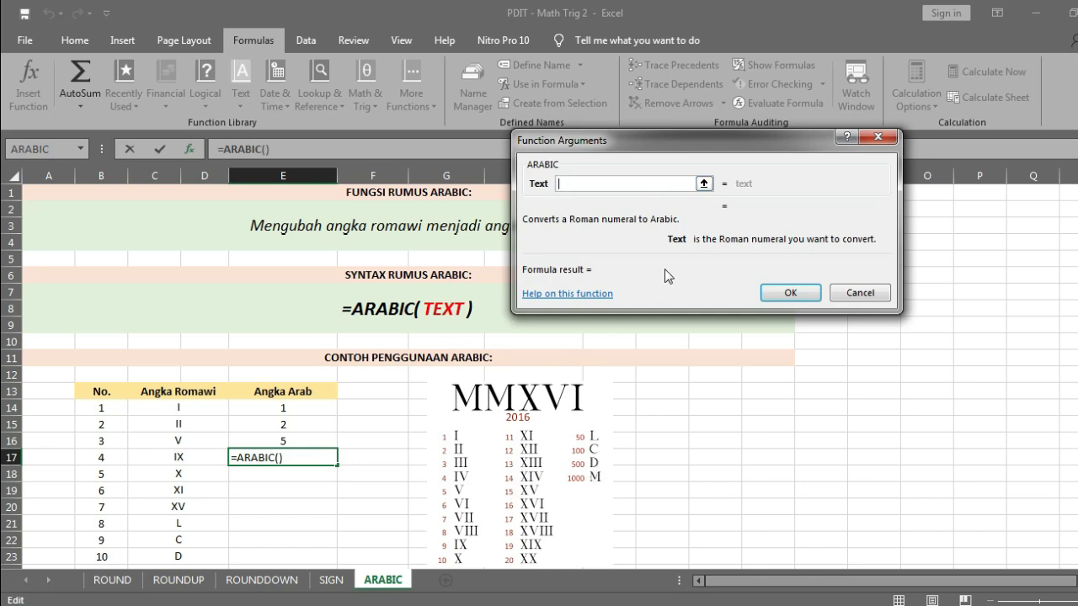
click(704, 184)
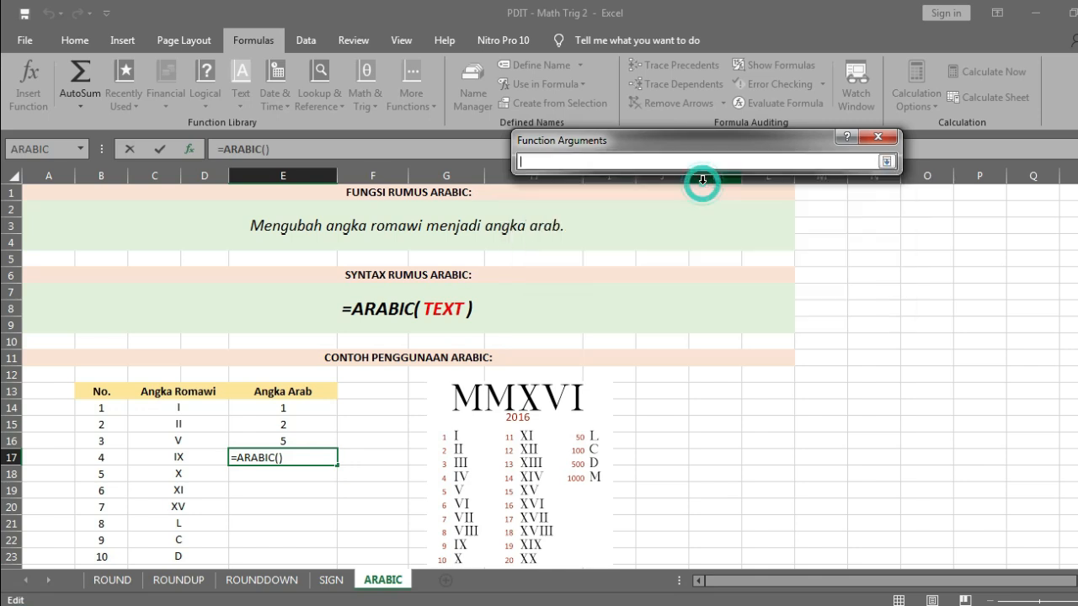
click(202, 456)
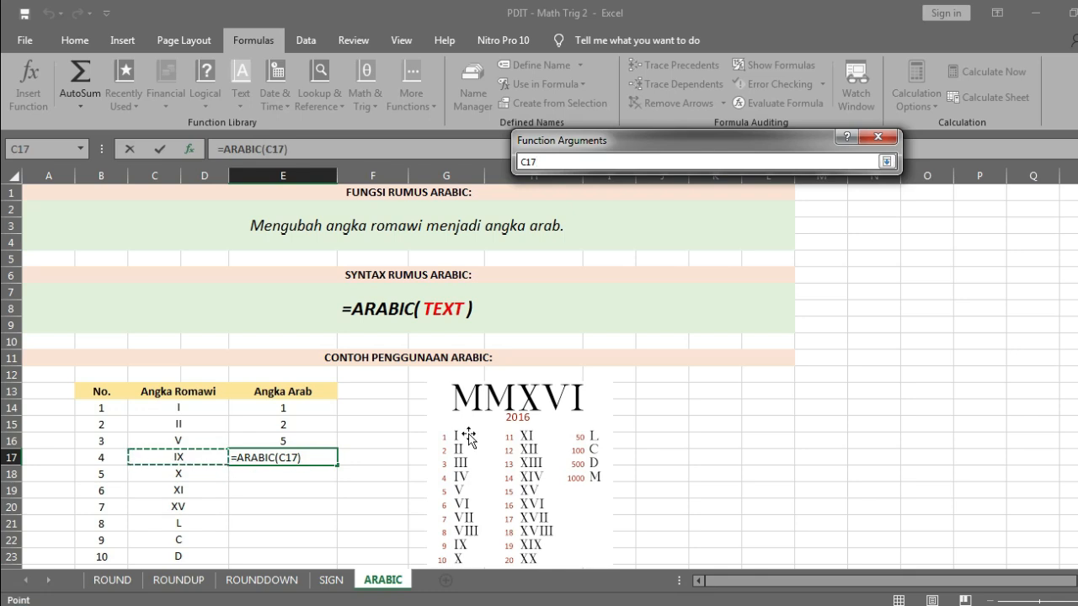
key(Return)
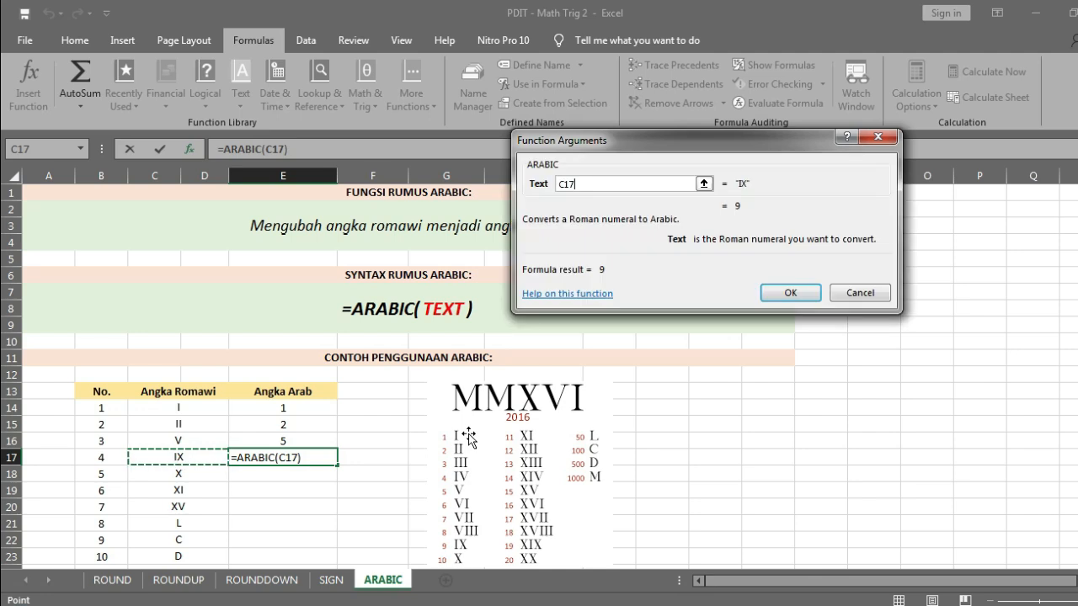
click(776, 295)
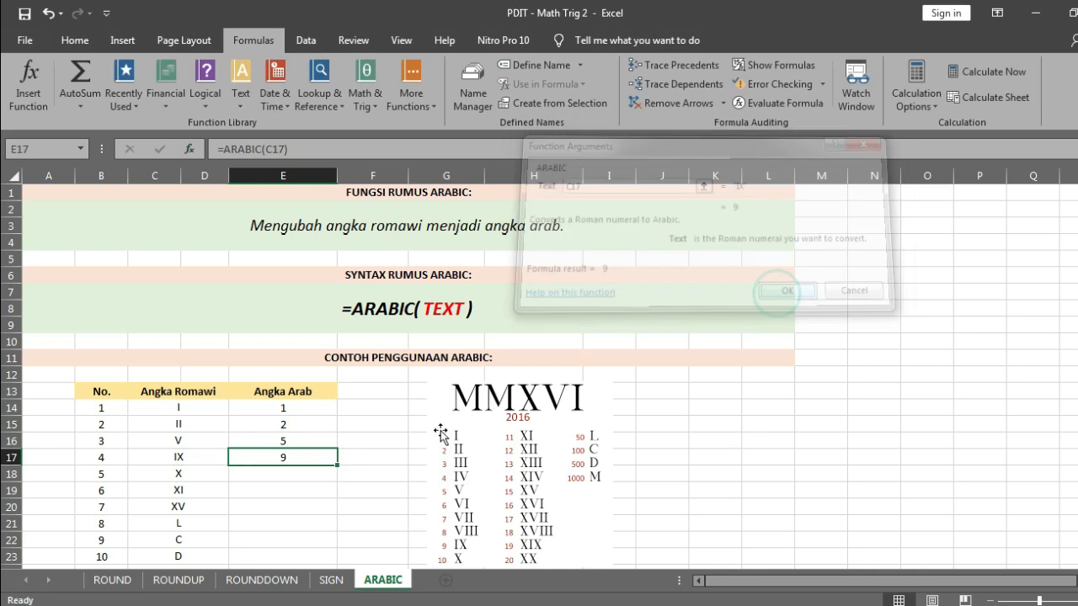
- Fill the ARABIC formula from E17 down through E24 to complete the Angka Arab column
click(199, 459)
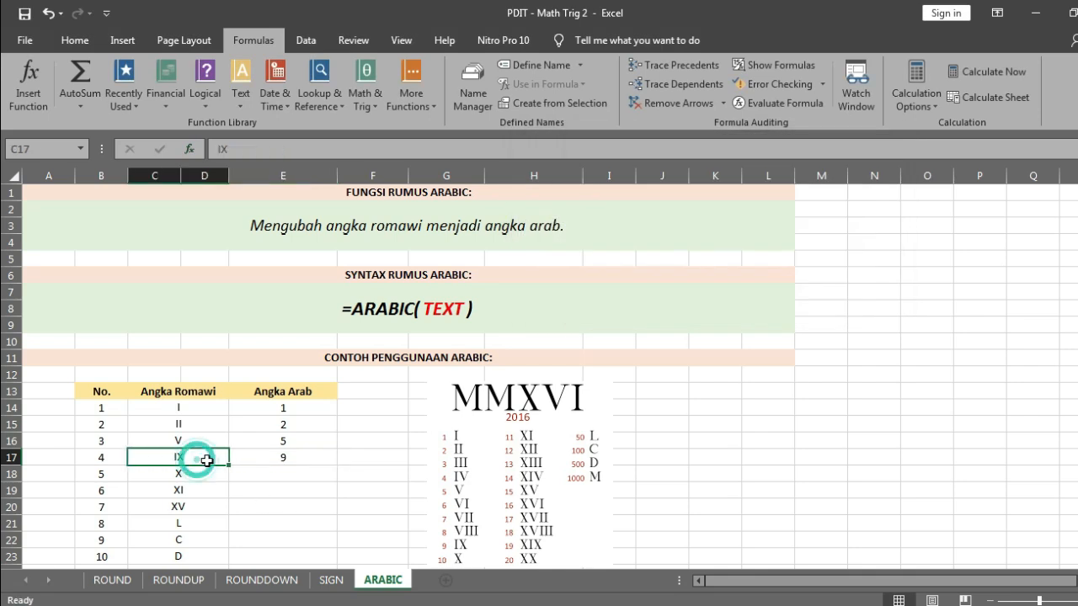
click(278, 470)
scroll(282, 468, down, 1)
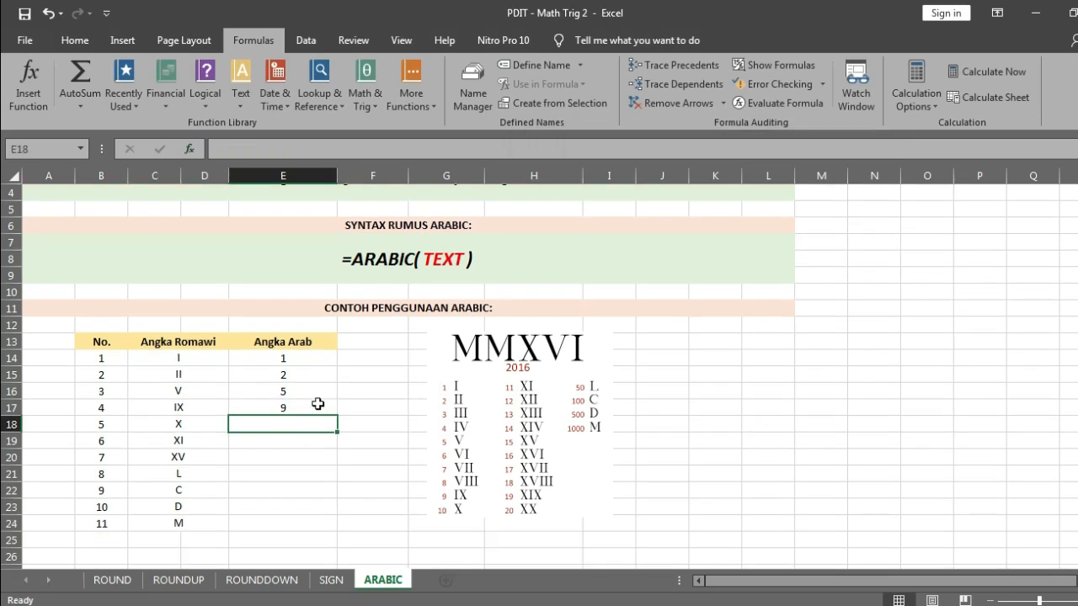
click(317, 404)
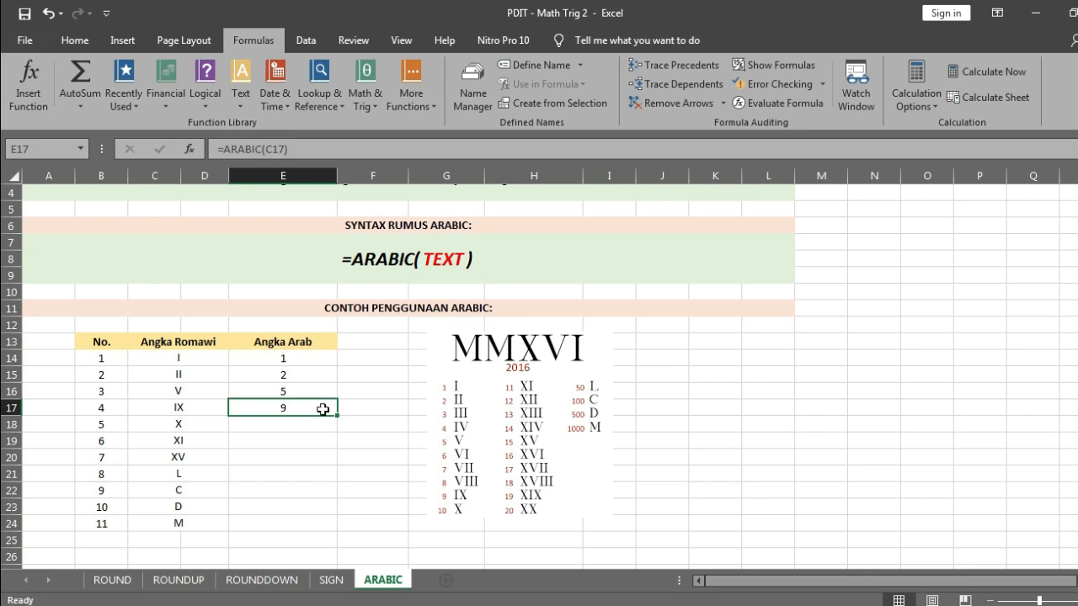
double_click(337, 414)
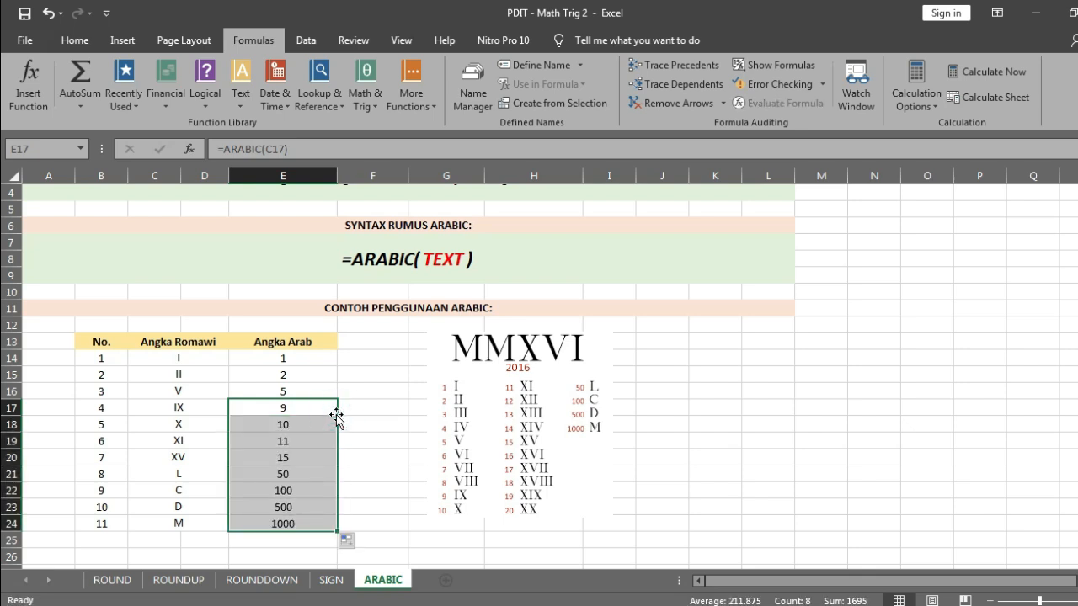
- Check the filled ARABIC formula and result in each cell from E18 to E24
click(315, 423)
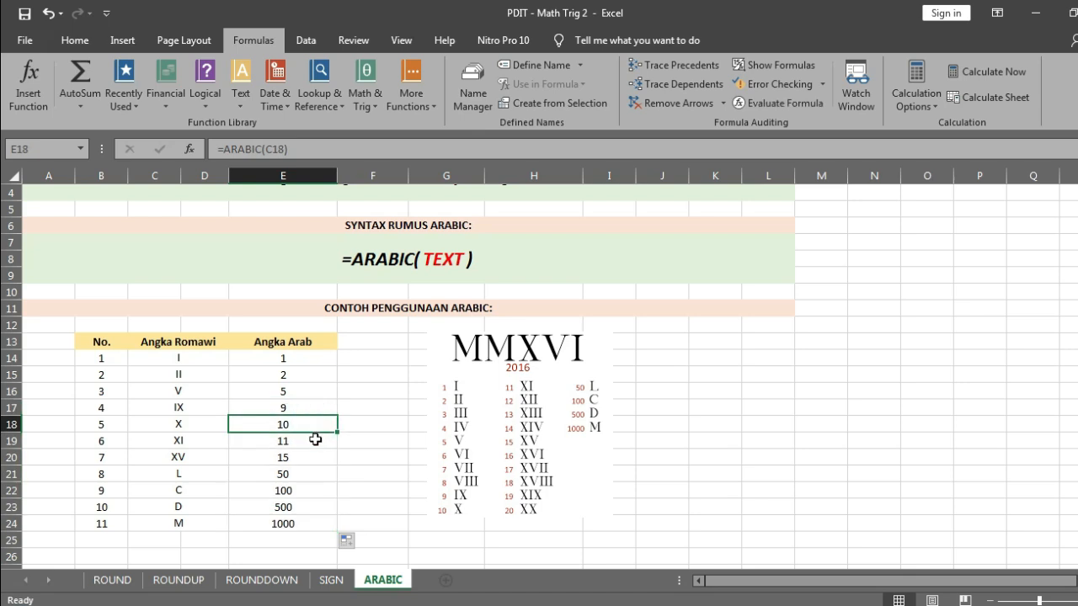
click(315, 439)
click(314, 464)
click(315, 474)
click(316, 490)
click(316, 507)
click(318, 525)
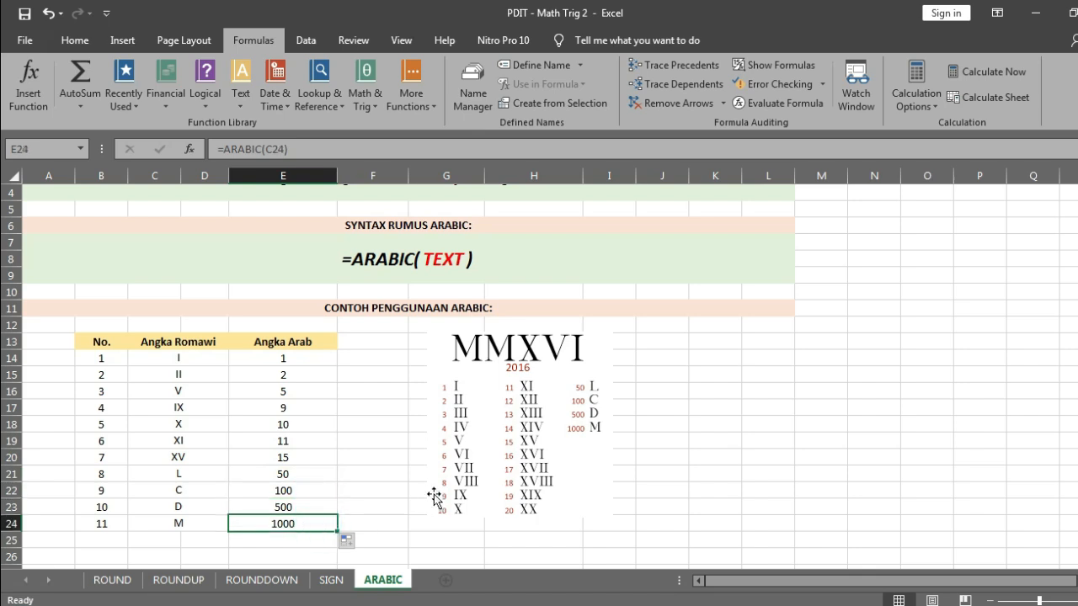
- Move the Roman numeral reference picture slightly closer to the example table and deselect it
click(500, 448)
drag(529, 429, 515, 438)
click(677, 380)
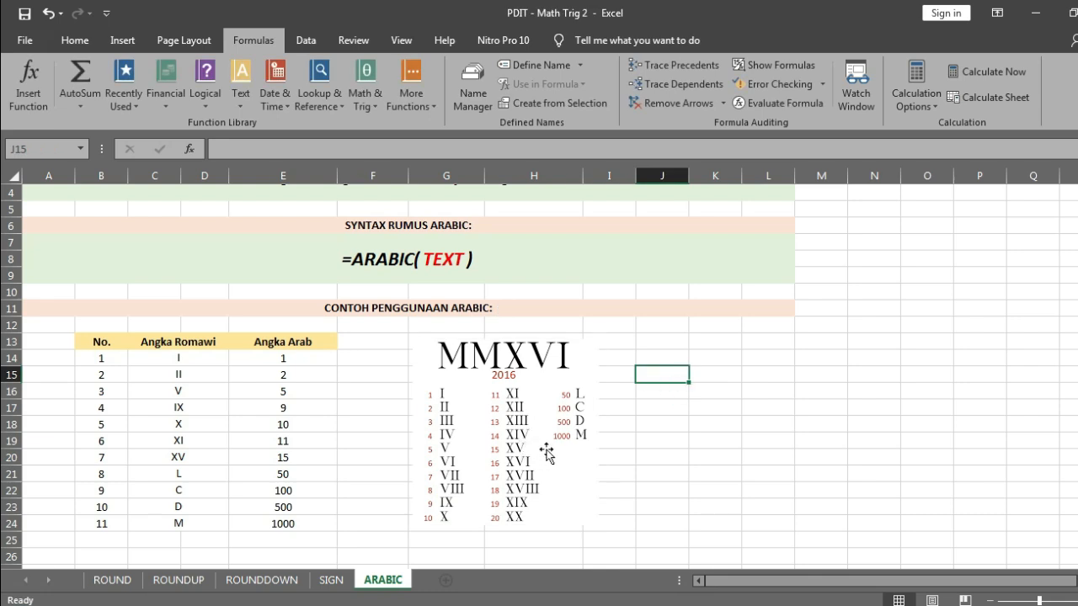
- Compare the results in E24 up to E21 with the reference picture, then select the ARABIC description in A2
click(313, 519)
click(320, 507)
click(308, 488)
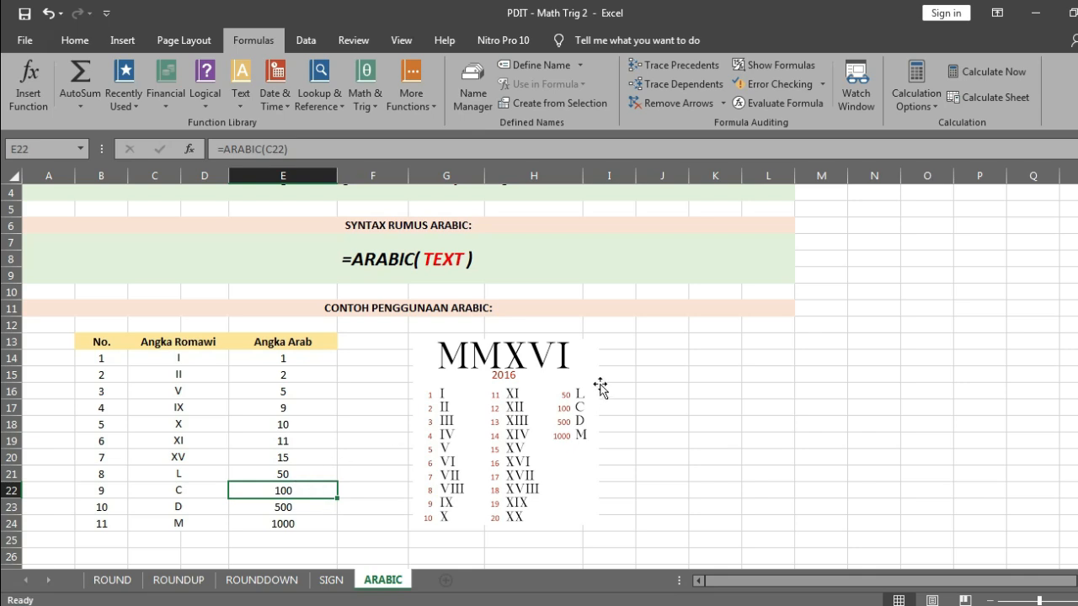
click(311, 471)
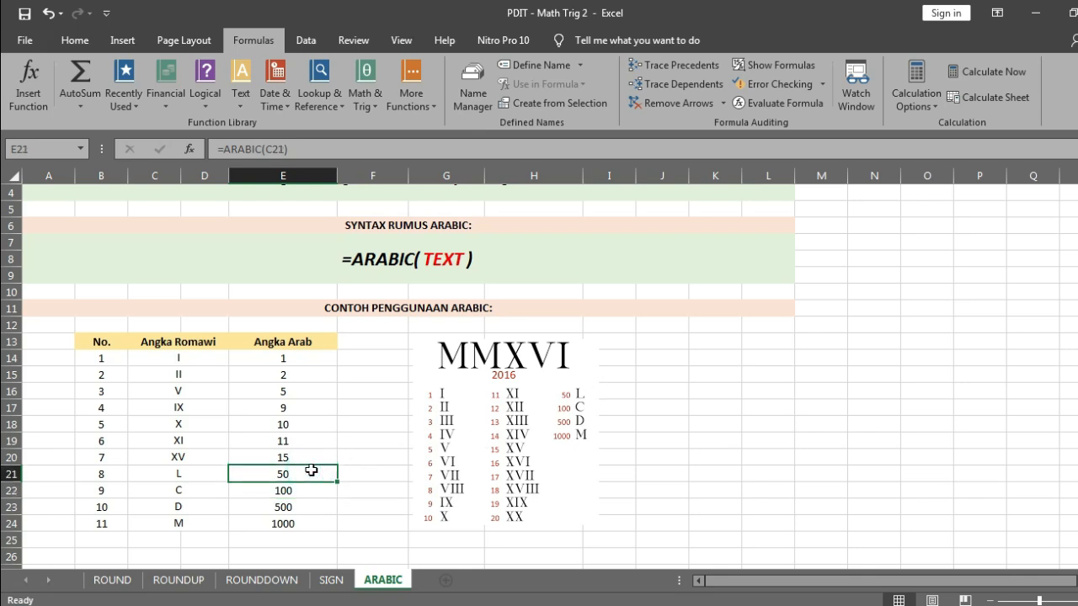
scroll(374, 412, up, 1)
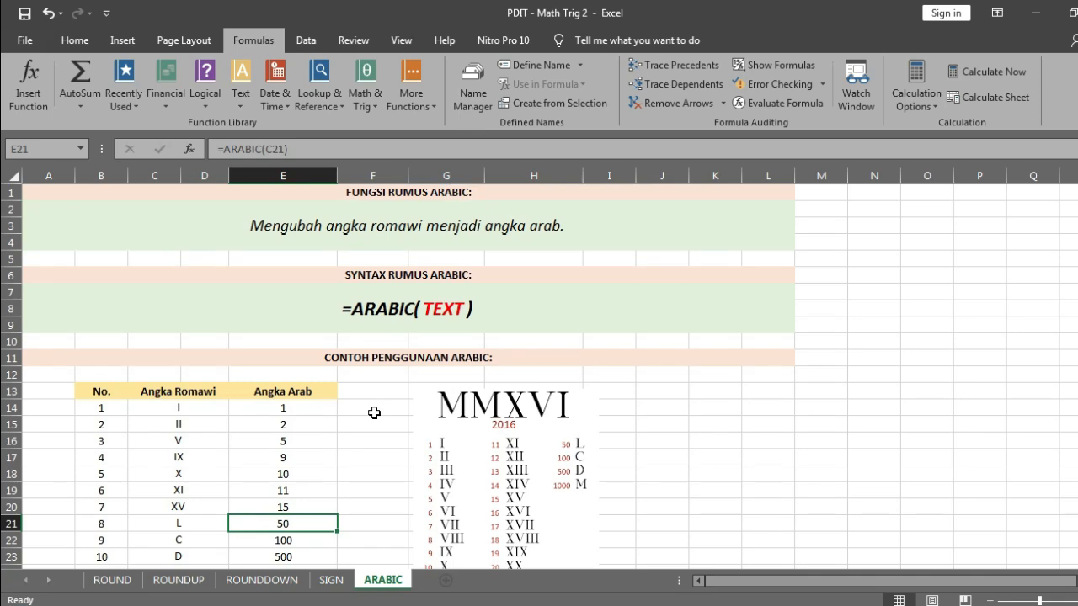
scroll(373, 412, down, 1)
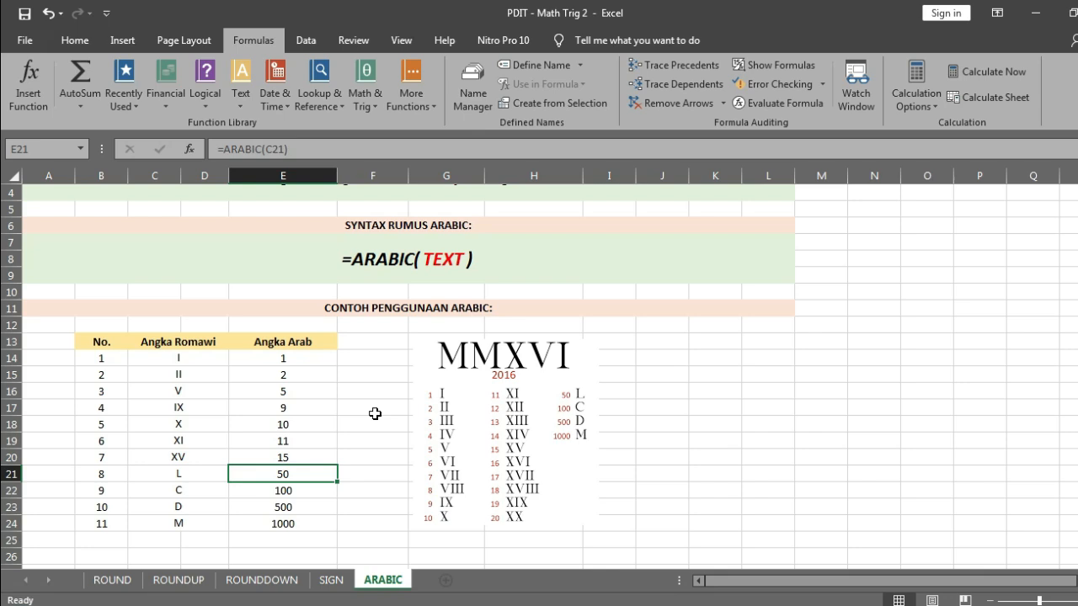
scroll(374, 413, up, 1)
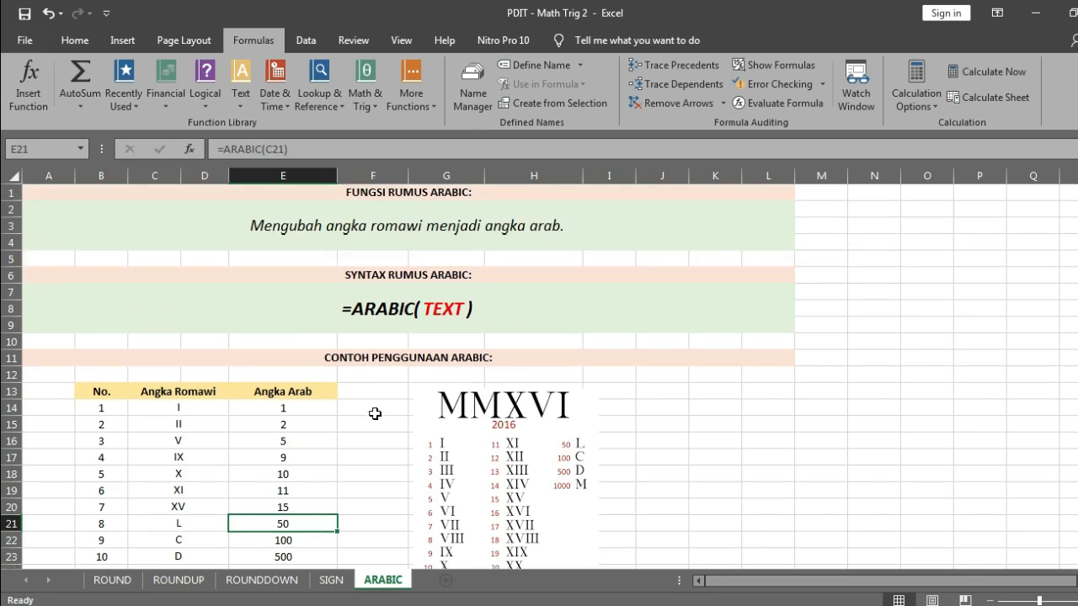
click(581, 232)
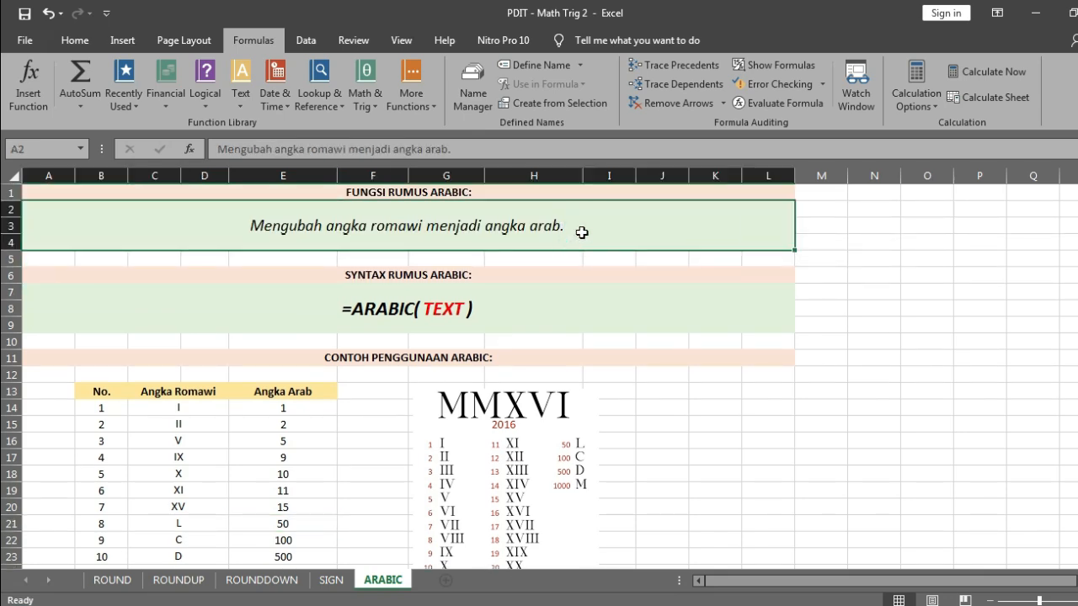
- Go through the ROUND, ROUNDUP, ROUNDDOWN, SIGN and ARABIC sheets, then return to ROUND and select its syntax in A7
click(115, 580)
click(172, 581)
click(261, 581)
click(329, 581)
click(376, 584)
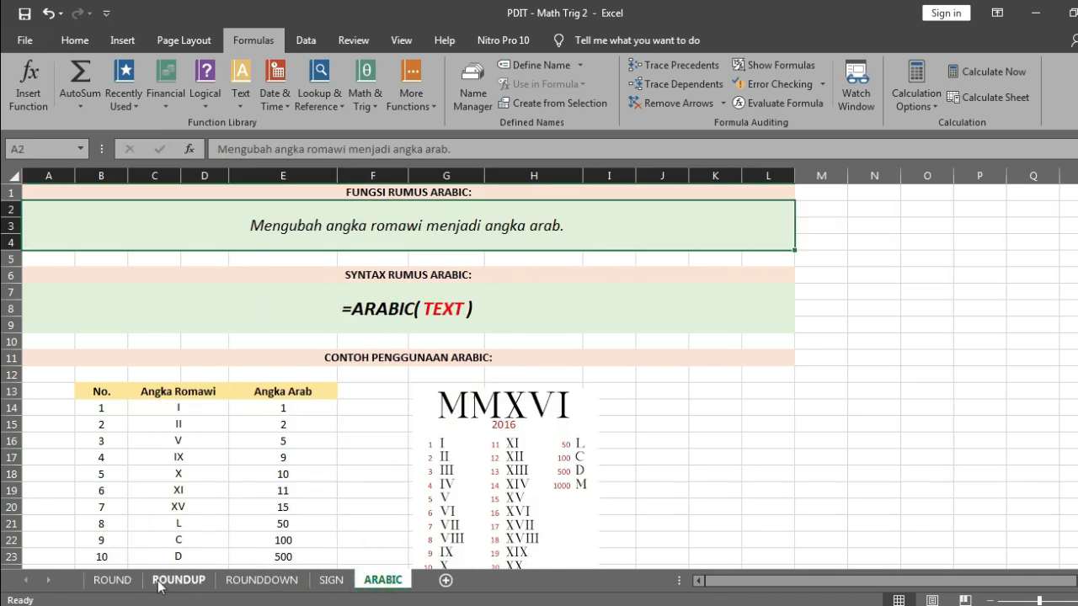
click(108, 581)
click(579, 308)
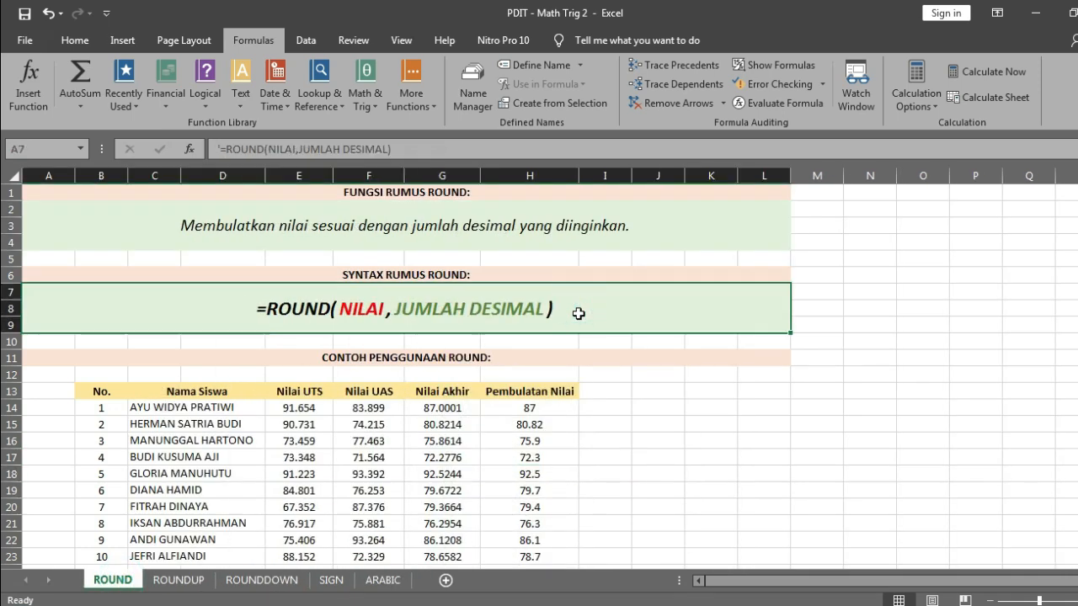